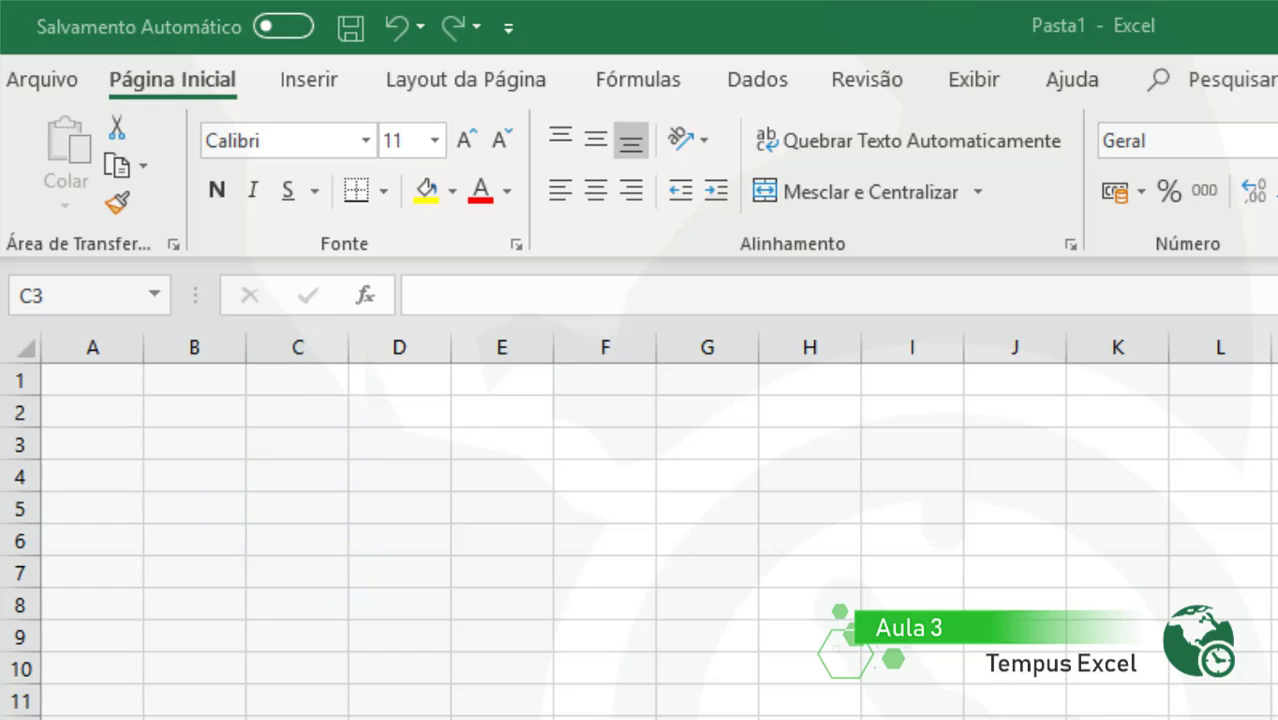
# Enter the text "Testando as formatações" in cell C3
pyautogui.click(293, 443)
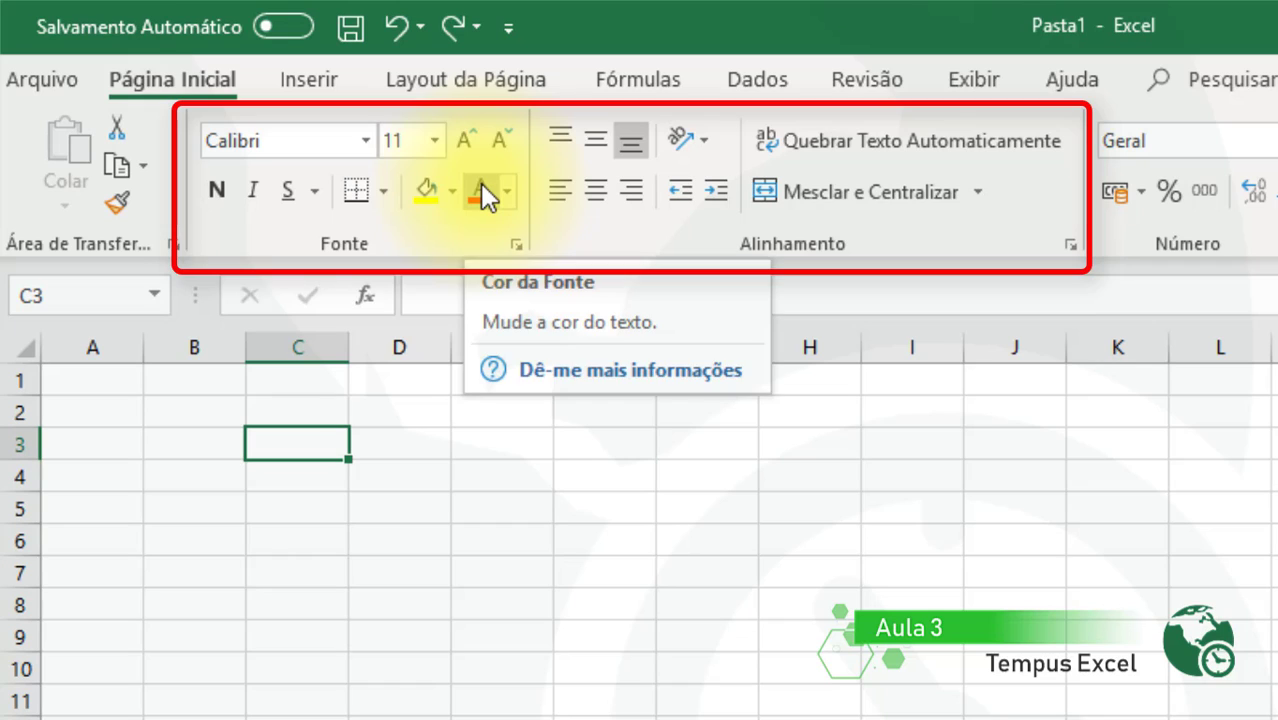
pyautogui.click(385, 191)
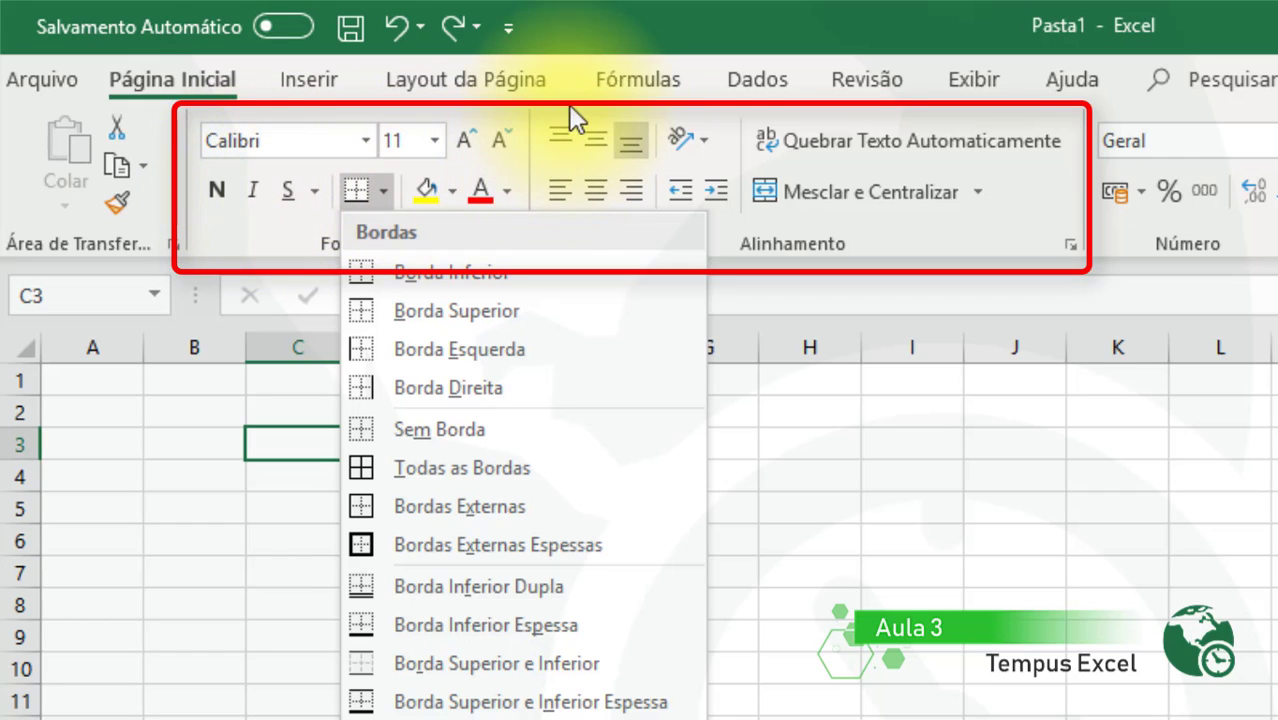
pyautogui.click(887, 251)
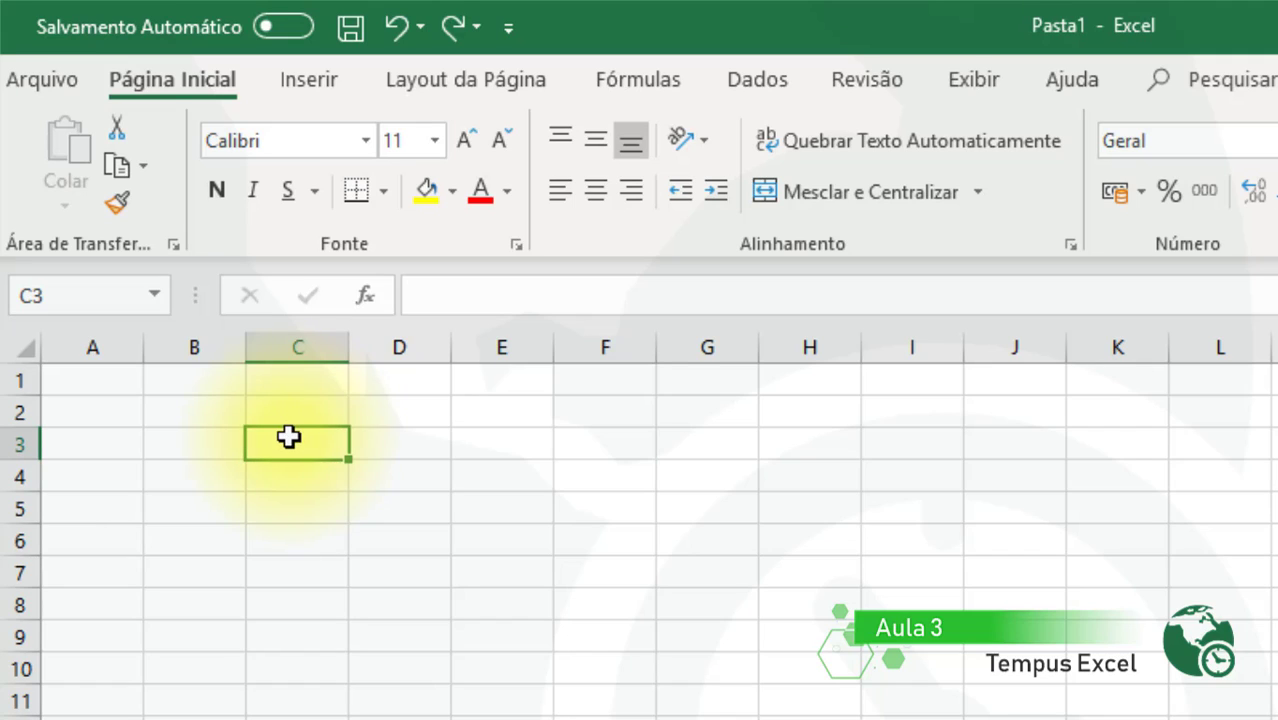
pyautogui.write('Testa')
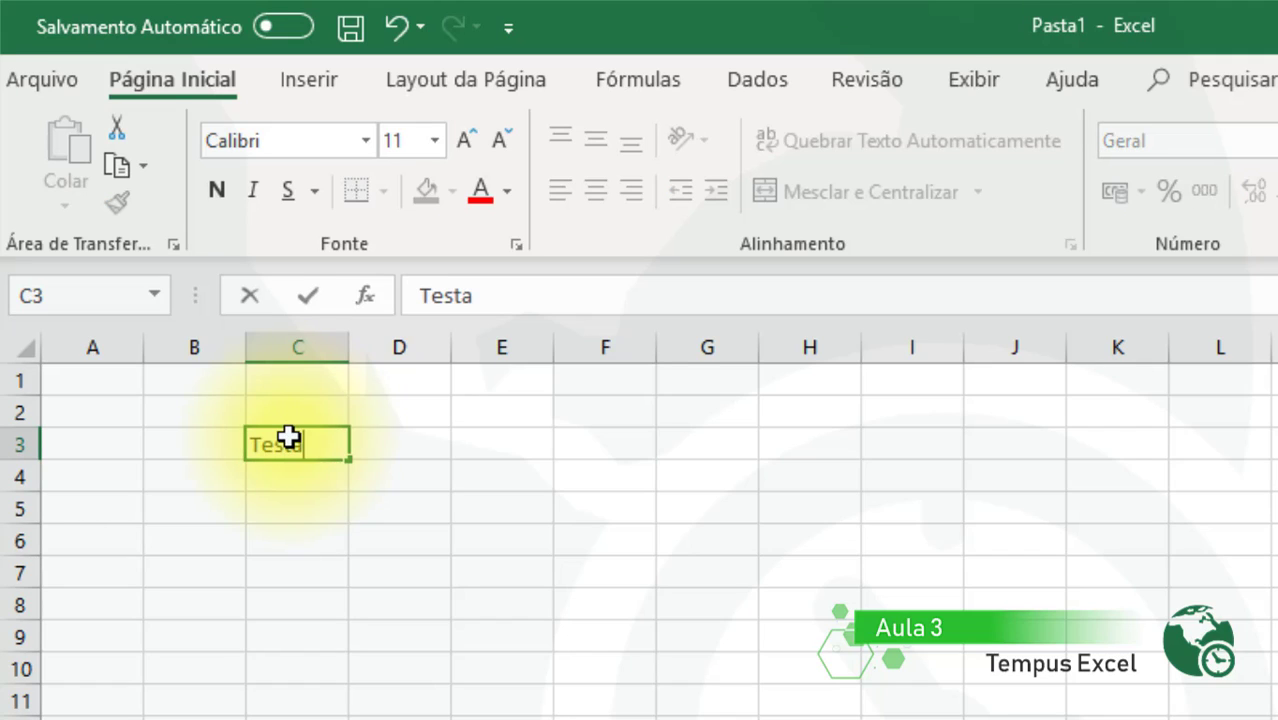
pyautogui.write('ndo as ')
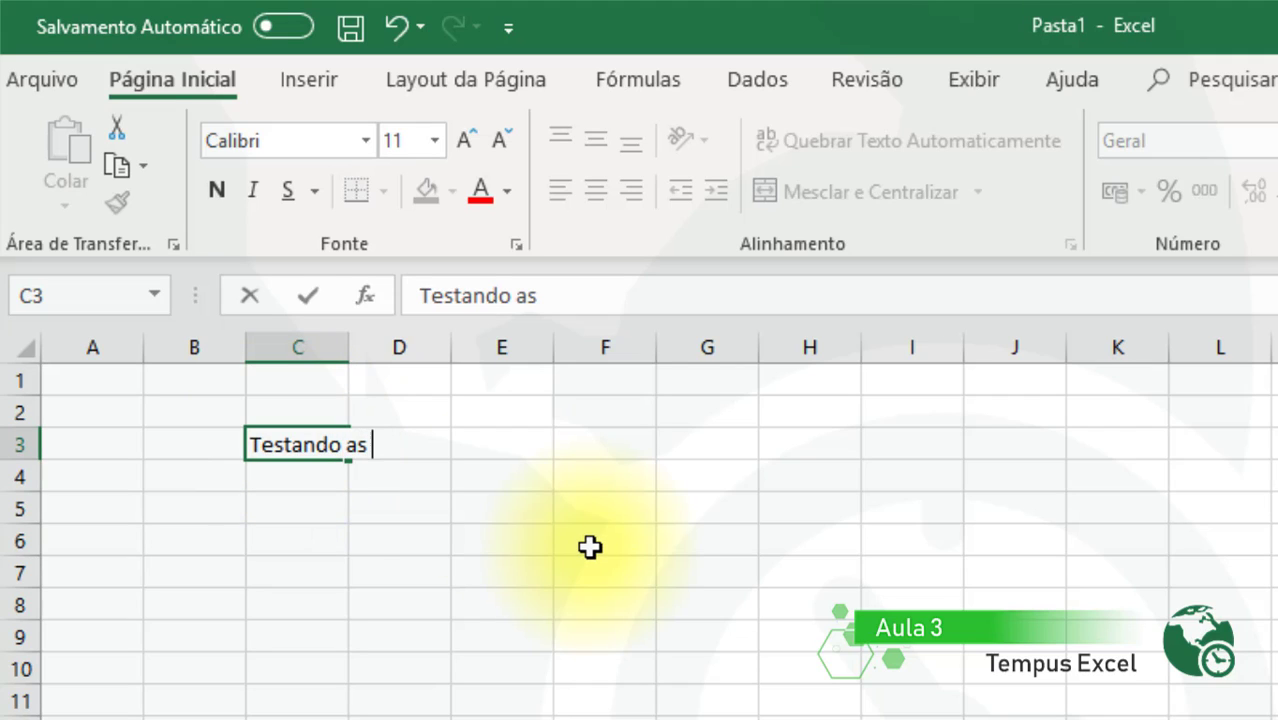
pyautogui.write('forma')
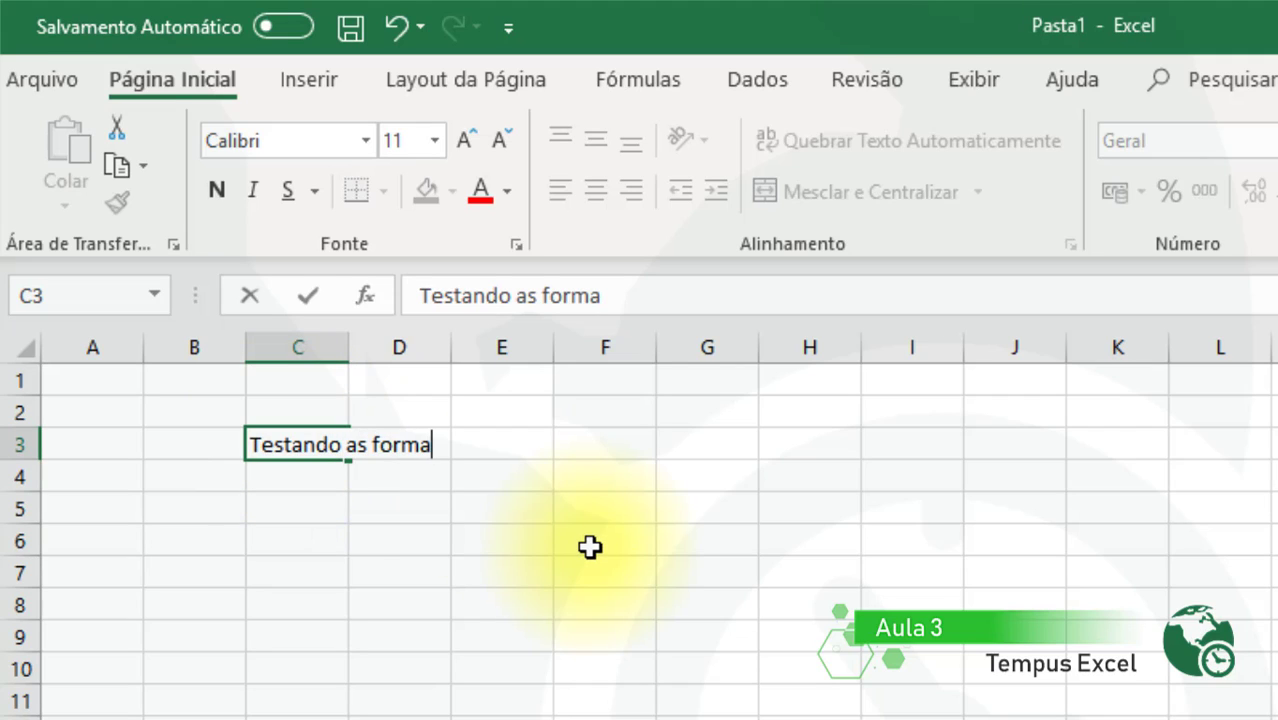
pyautogui.write('tações')
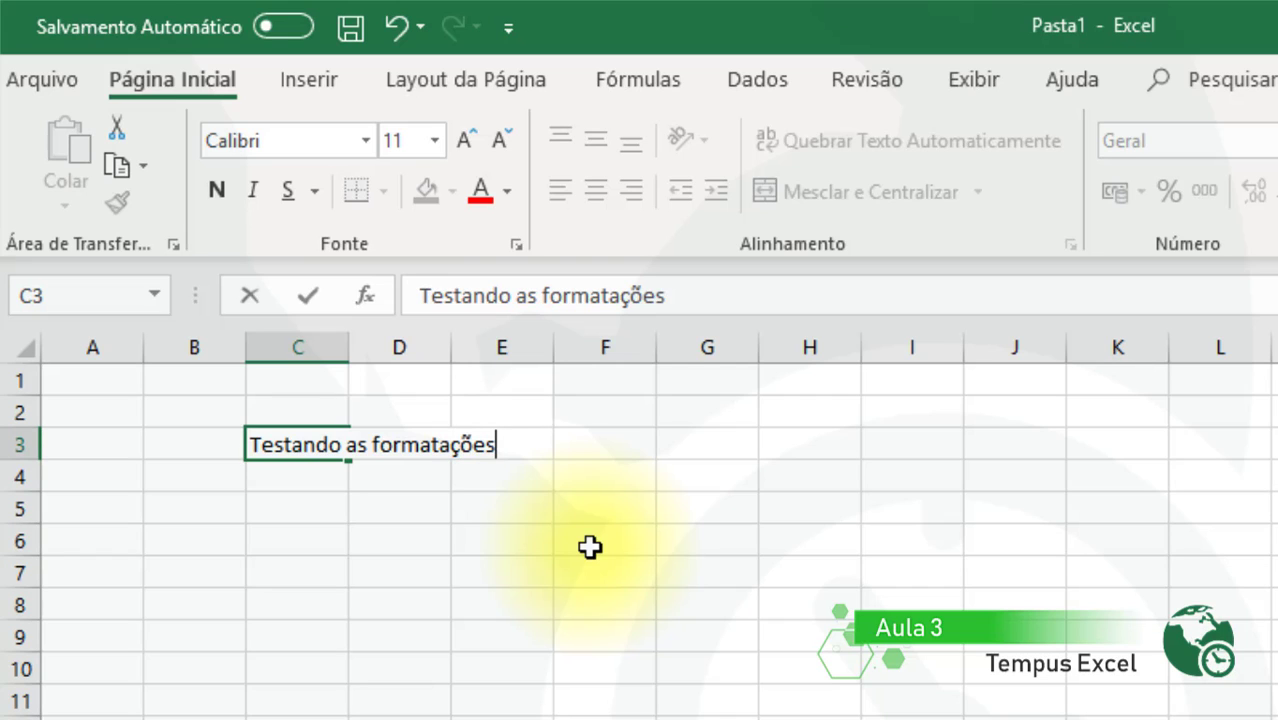
pyautogui.press('Return')
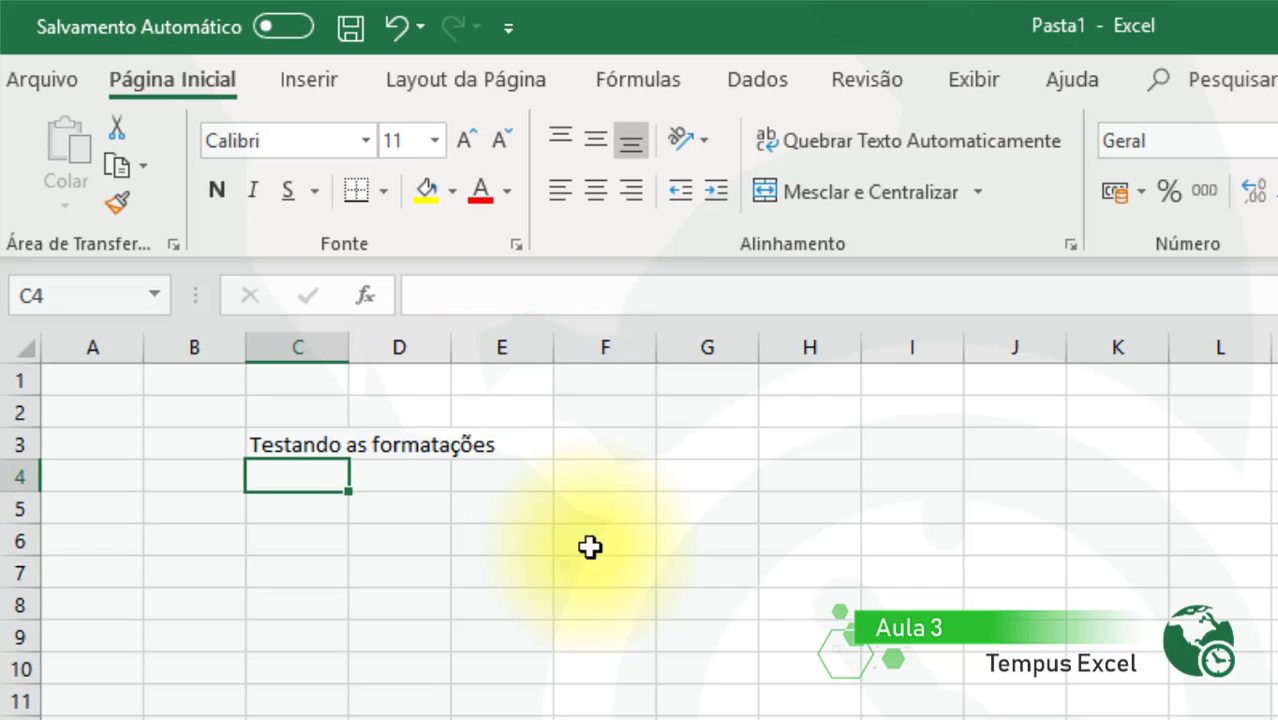
# Change the font of the text in cell C3 to Copperplate Gothic
pyautogui.click(268, 440)
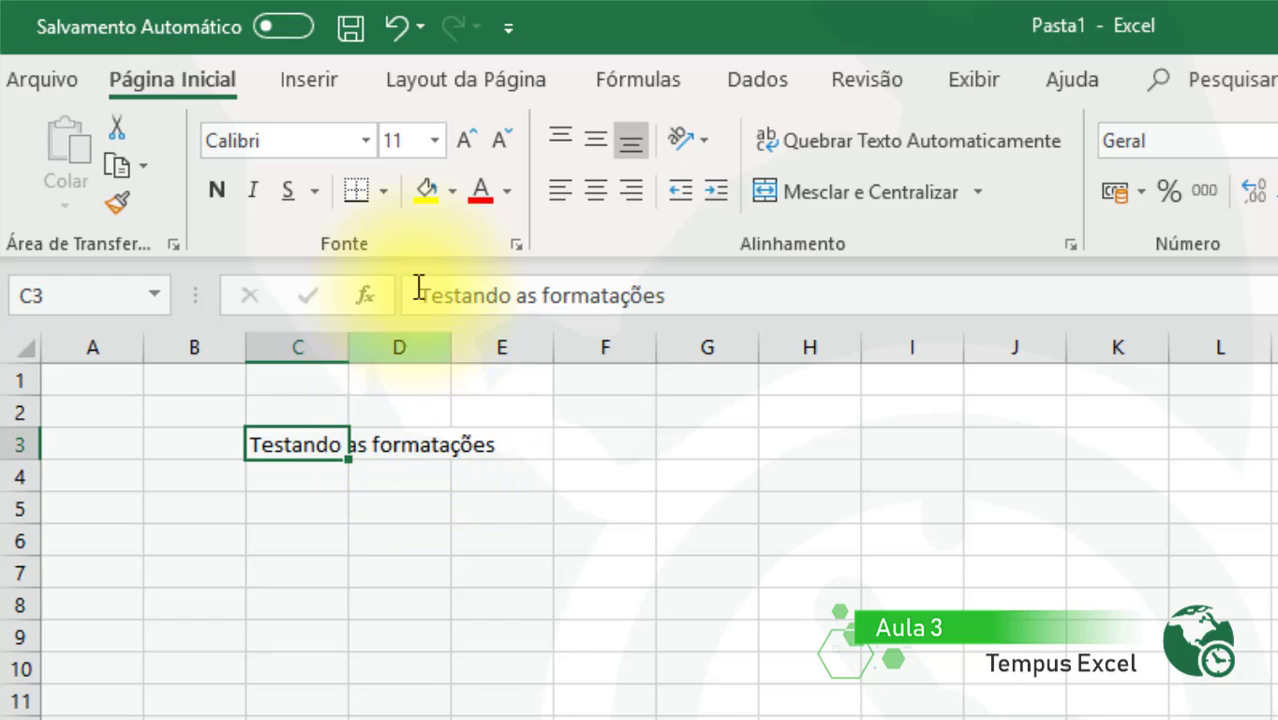
pyautogui.click(368, 141)
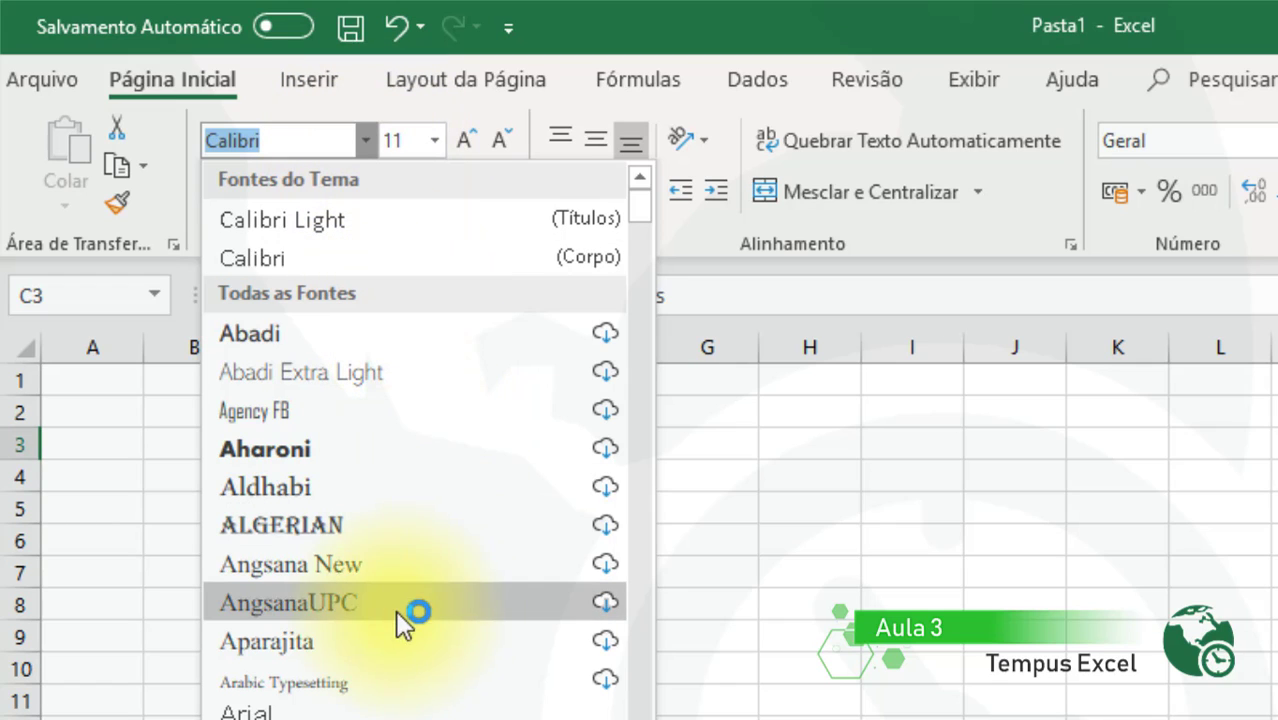
pyautogui.scroll(-3, 403, 565)
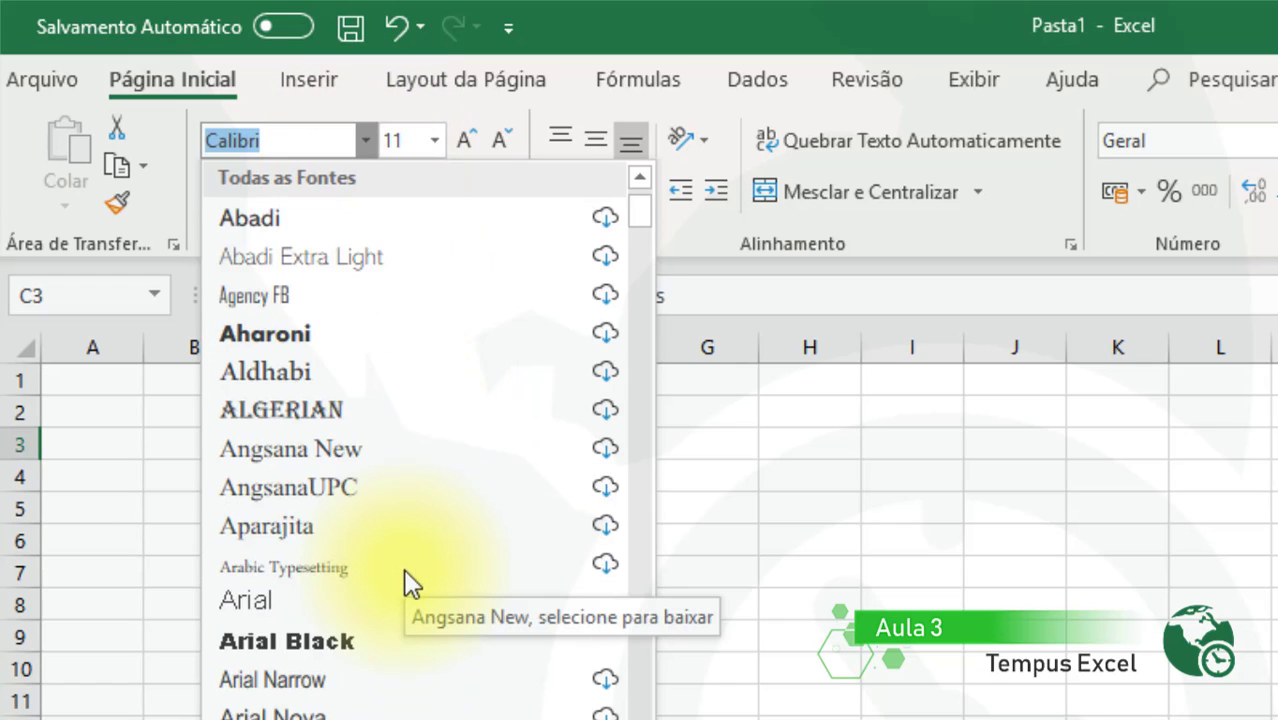
pyautogui.scroll(-3, 407, 573)
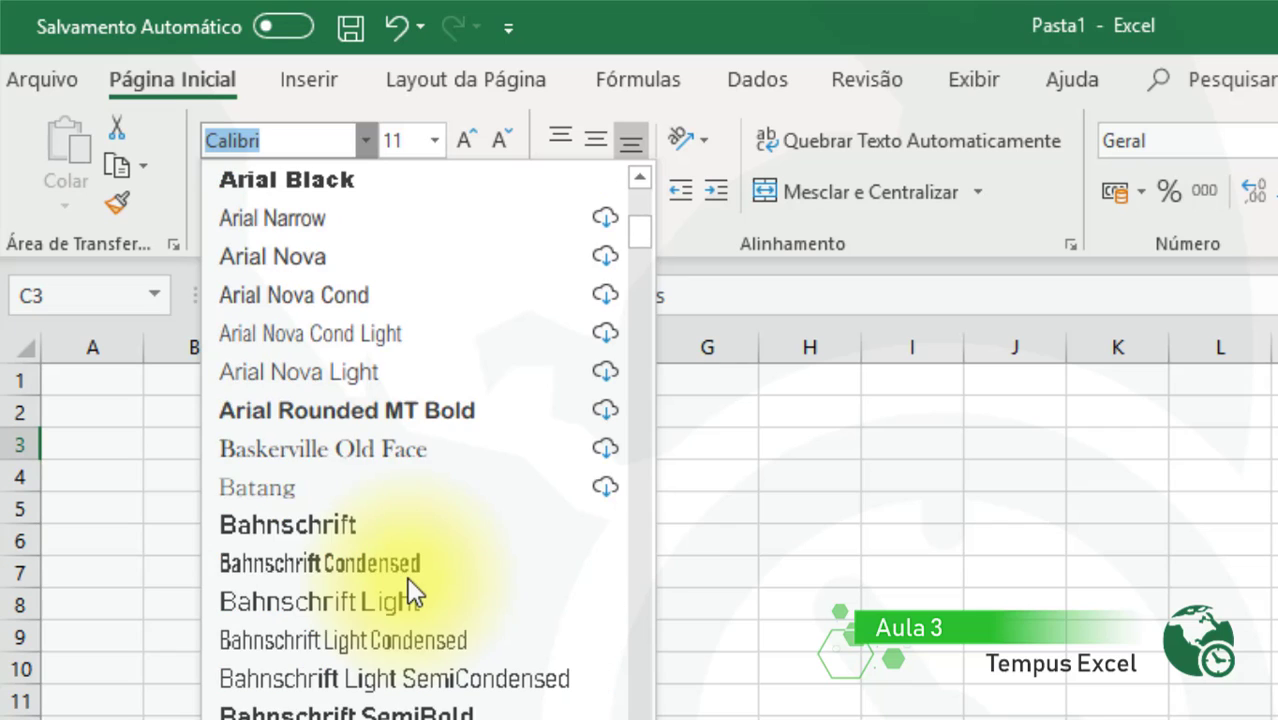
pyautogui.scroll(-4, 407, 577)
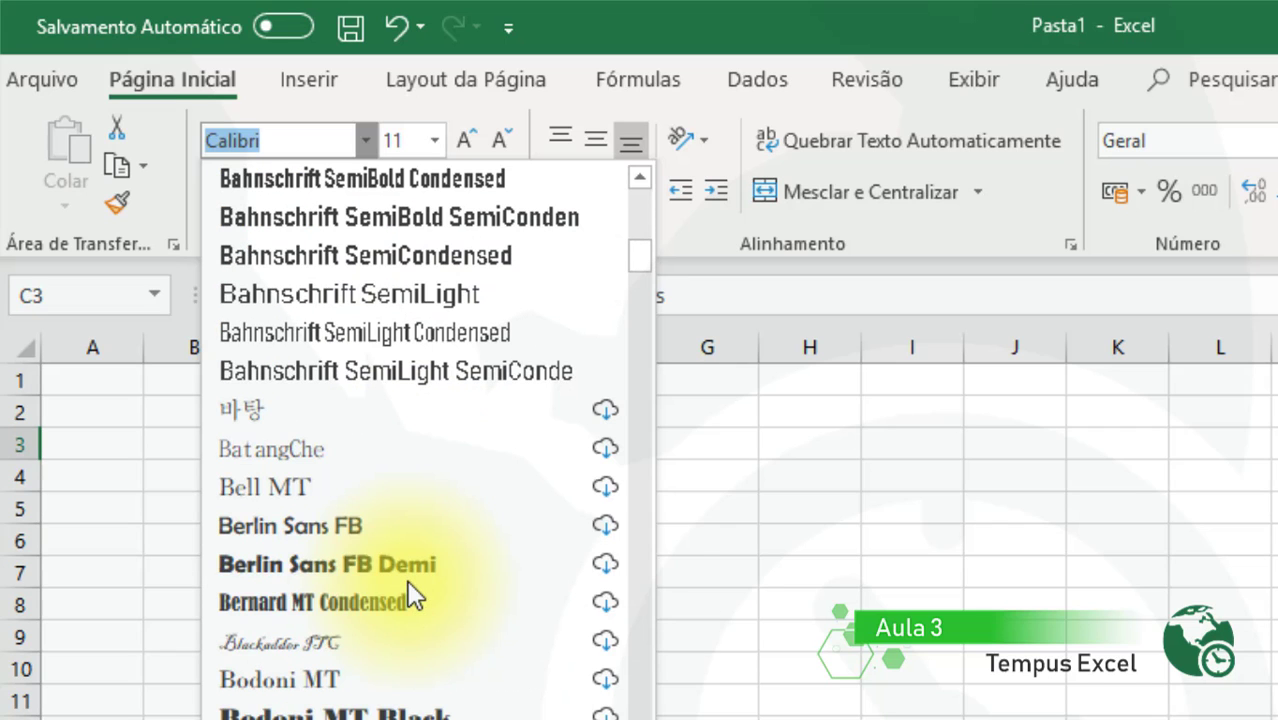
pyautogui.scroll(-8, 408, 580)
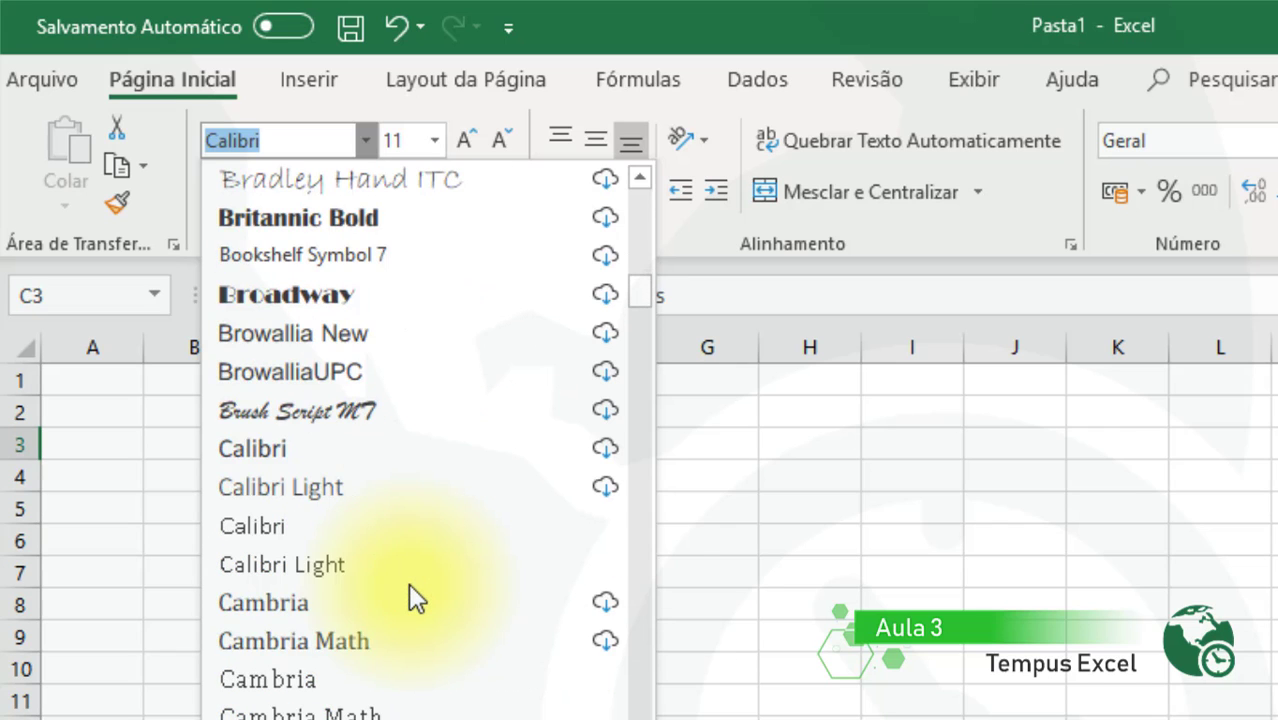
pyautogui.scroll(-5, 408, 583)
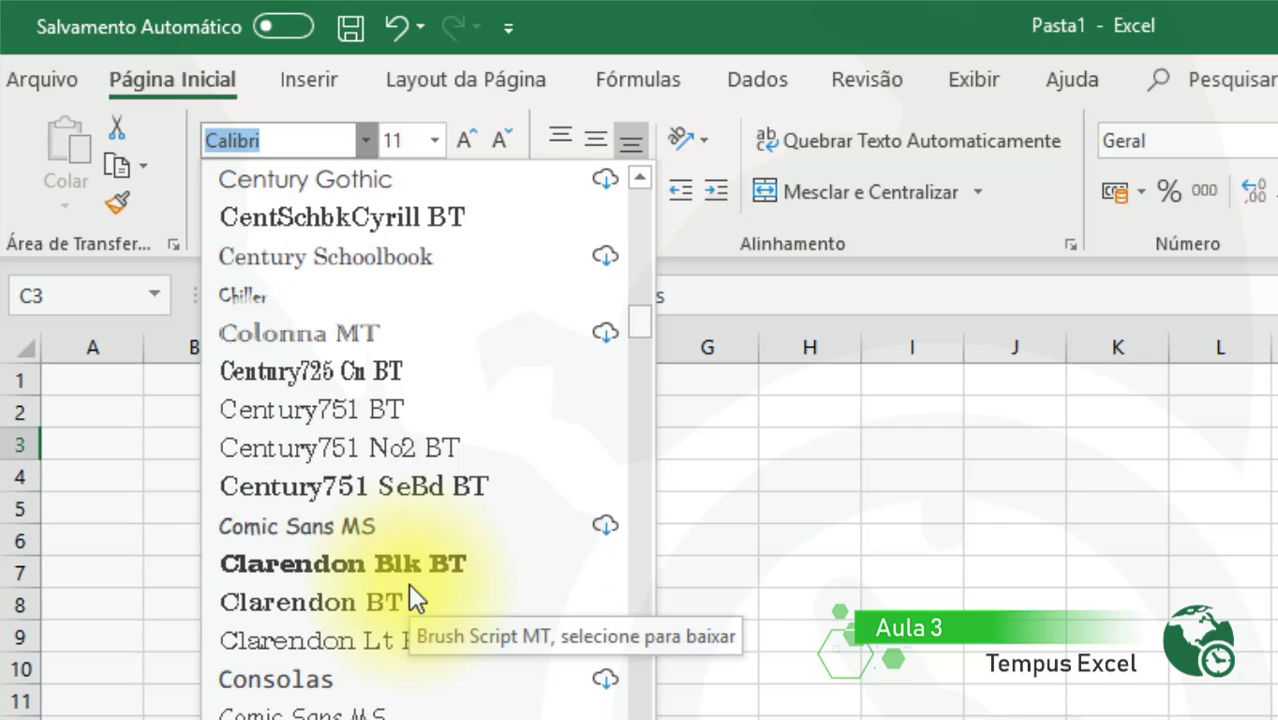
pyautogui.scroll(-2, 345, 700)
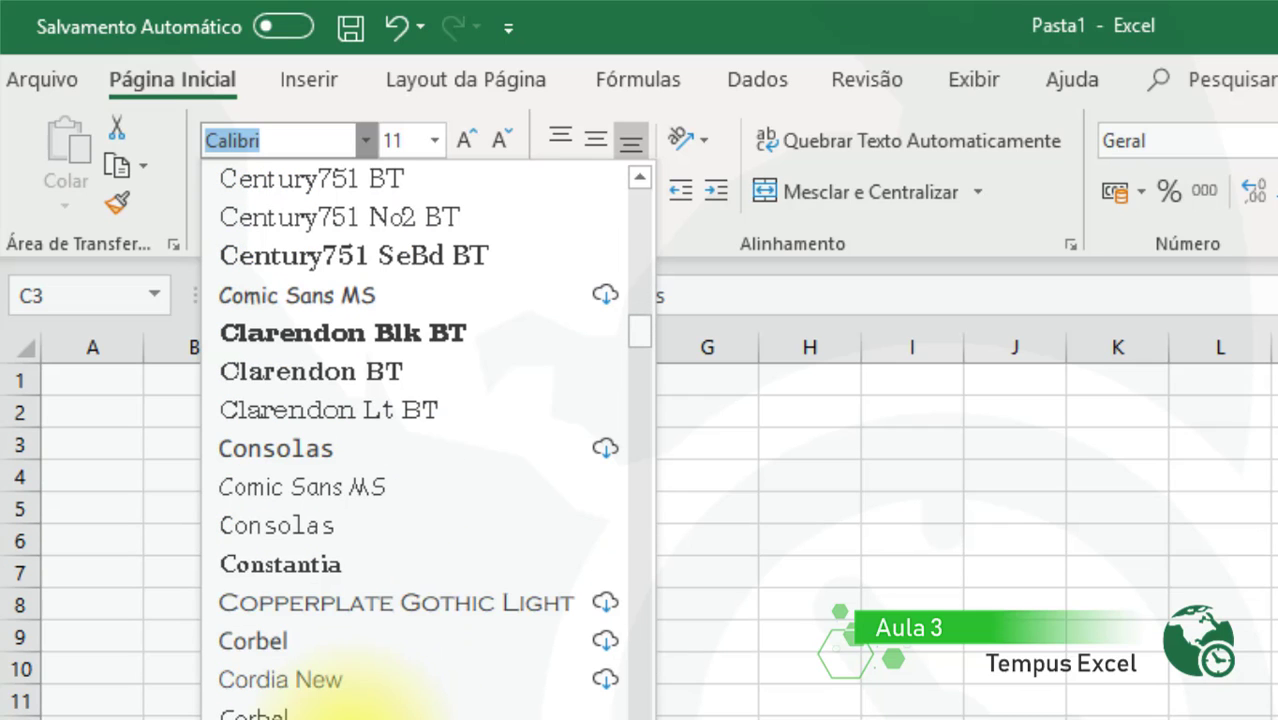
pyautogui.click(326, 641)
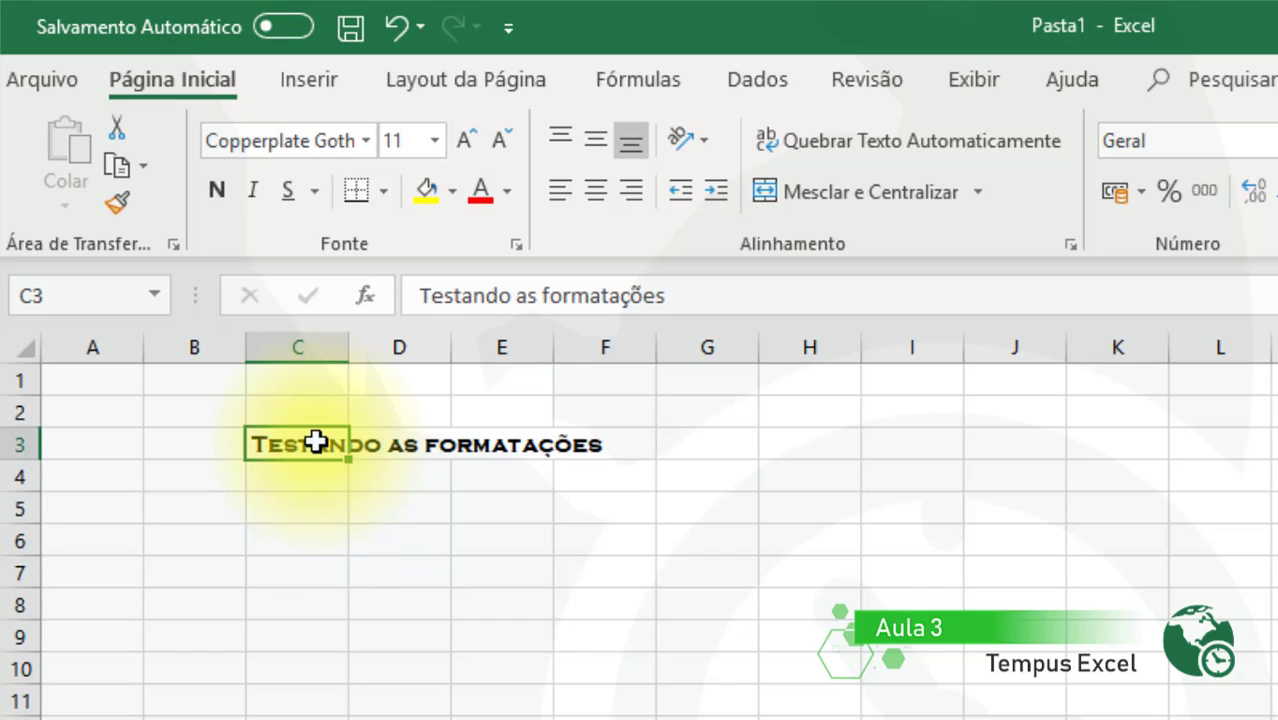
# Set the font size of the text in cell C3 to 24
pyautogui.click(414, 136)
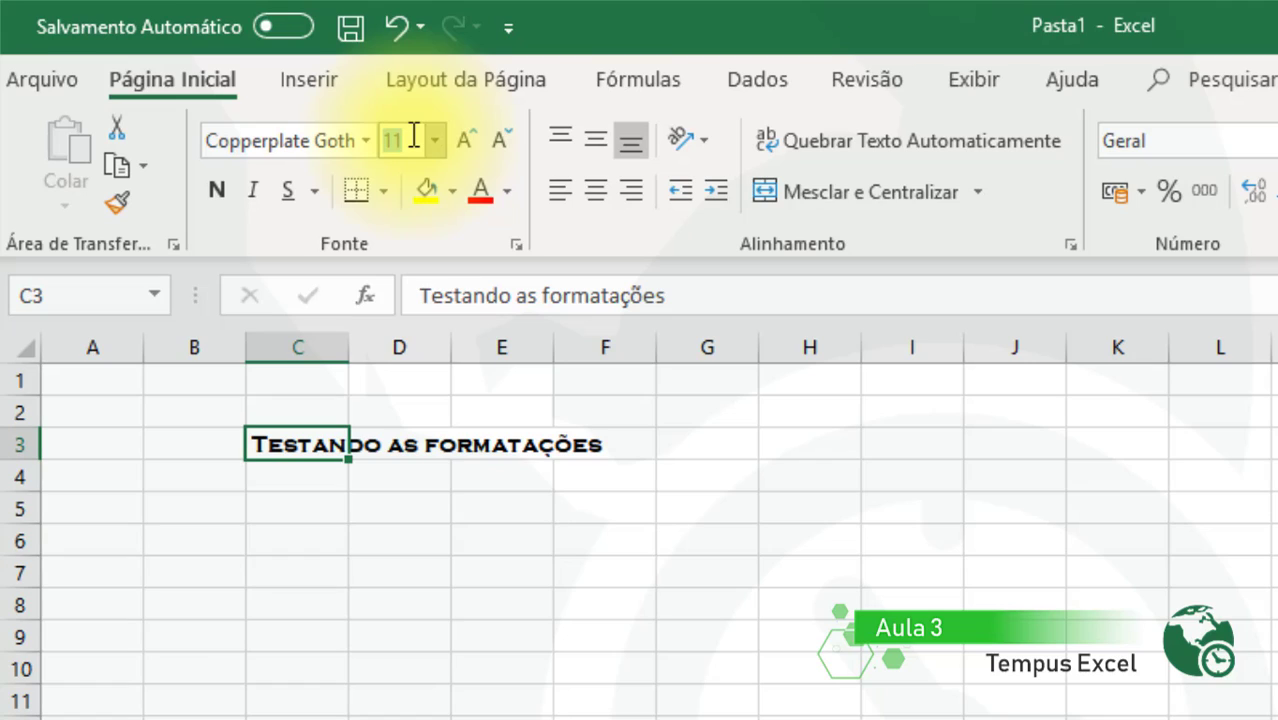
pyautogui.write('24')
pyautogui.press('Return')
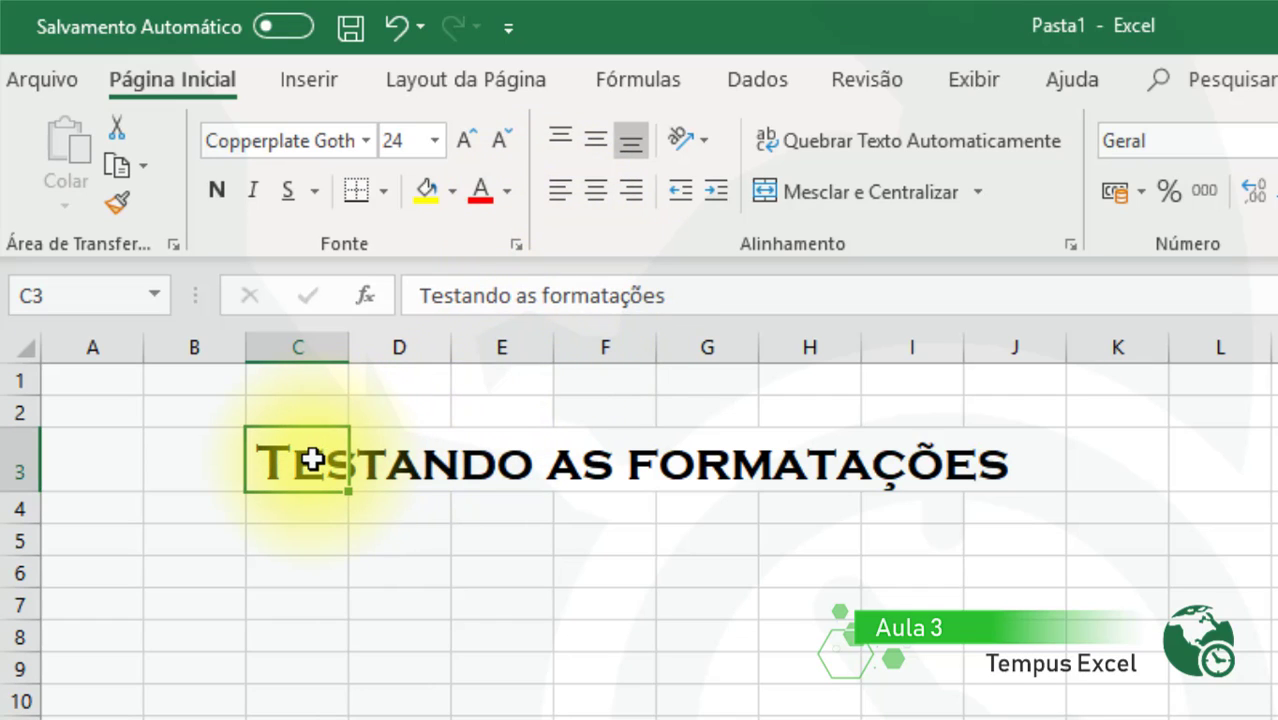
# Make the text in cell C3 bold and italic, trying an underline and removing it again
pyautogui.click(219, 194)
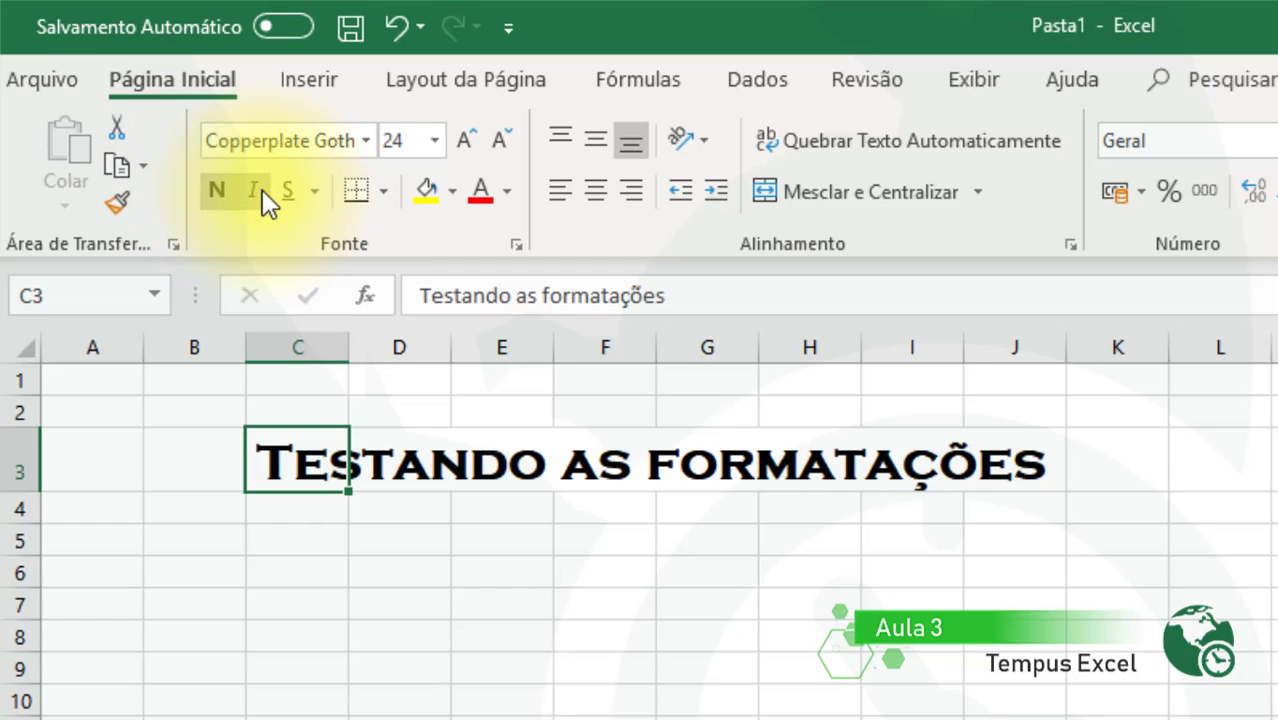
pyautogui.click(260, 190)
pyautogui.click(290, 190)
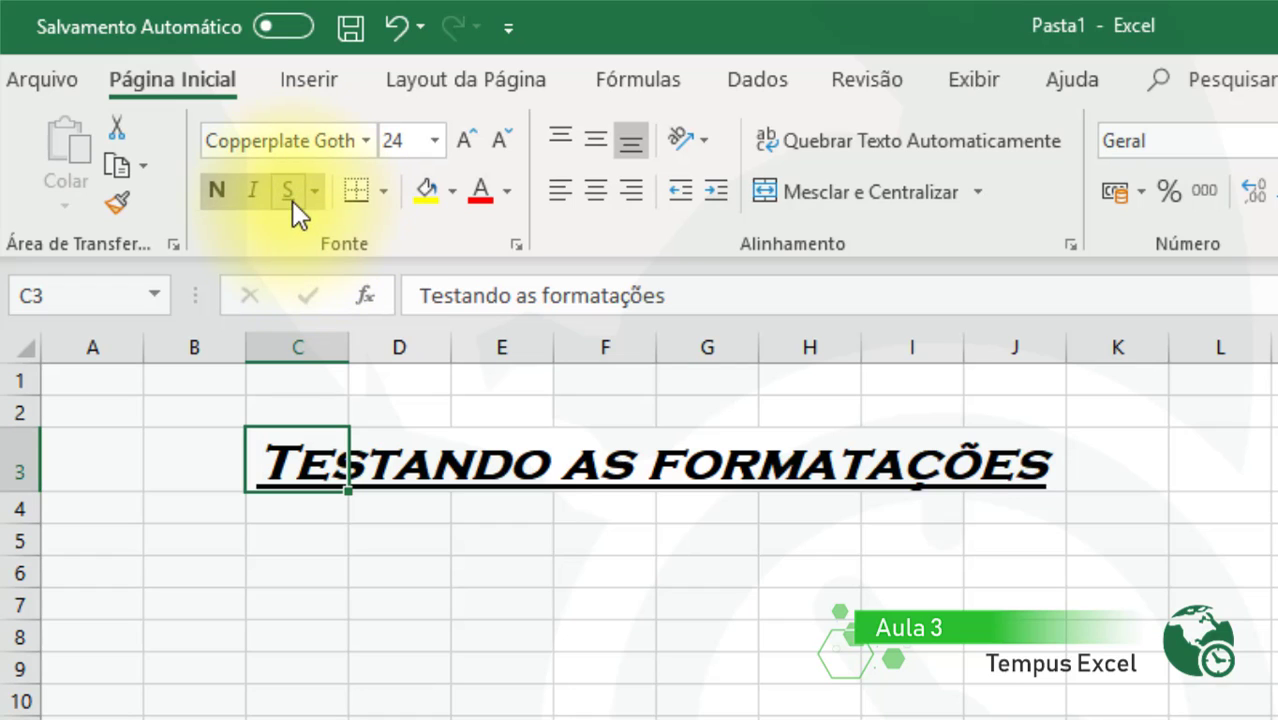
pyautogui.click(291, 196)
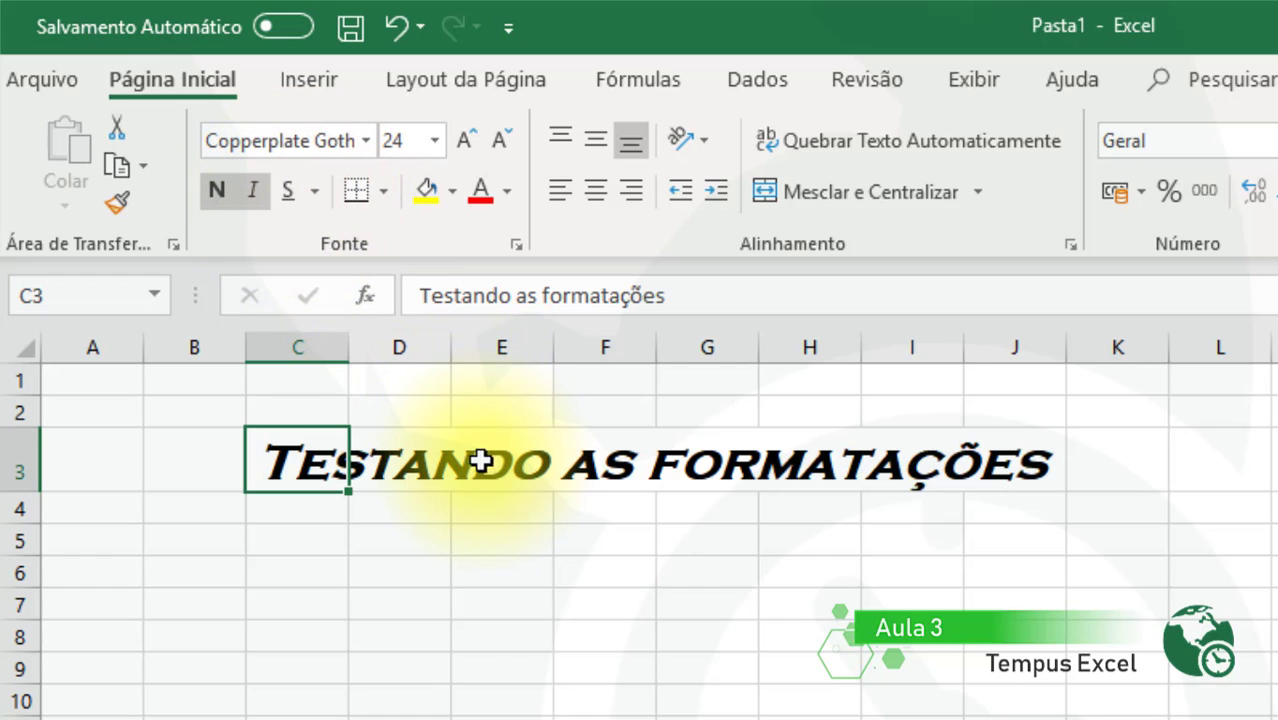
# Fill cell C3 with the standard light green and widen column C to about five times its width
pyautogui.click(455, 202)
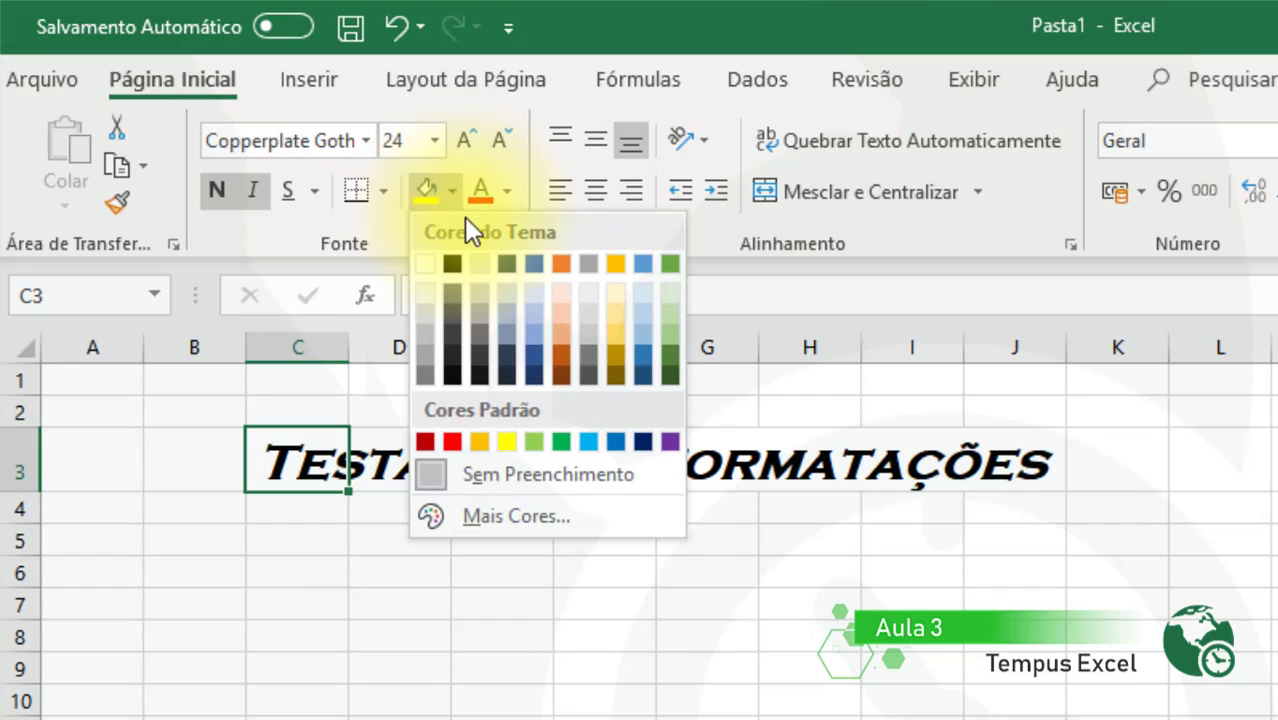
pyautogui.click(532, 438)
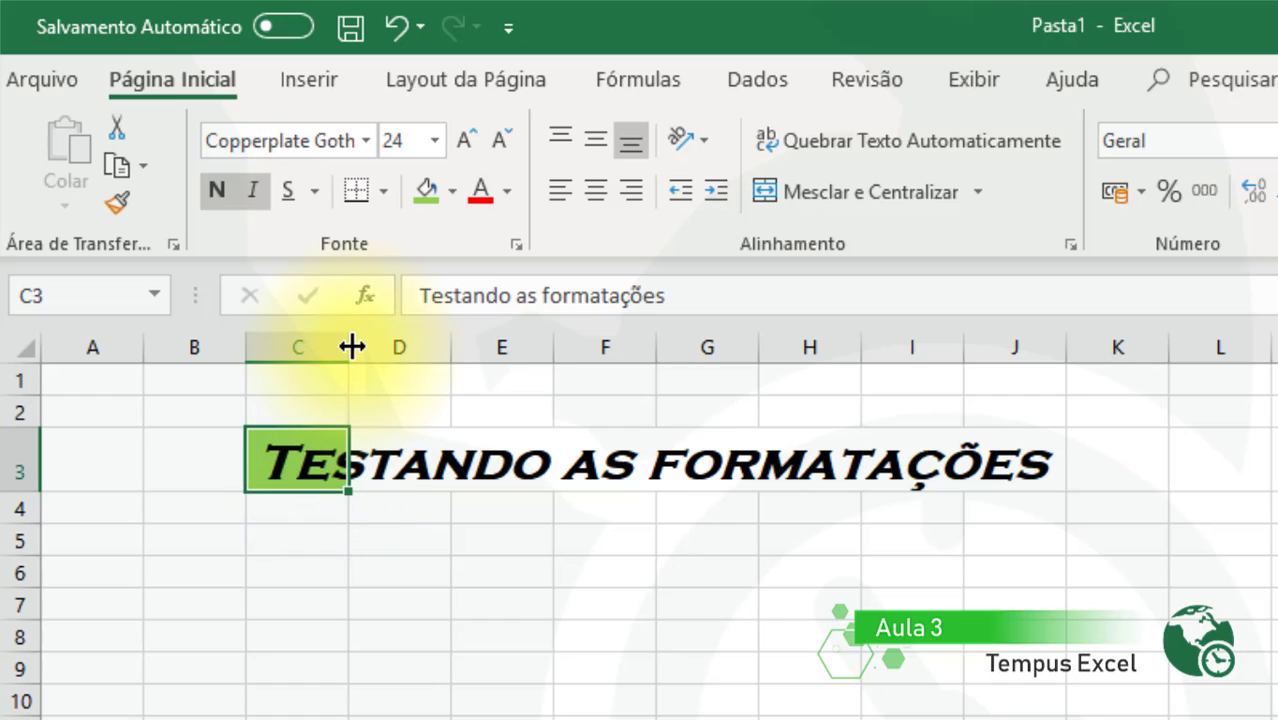
pyautogui.moveTo(352, 346); pyautogui.dragTo(743, 372)
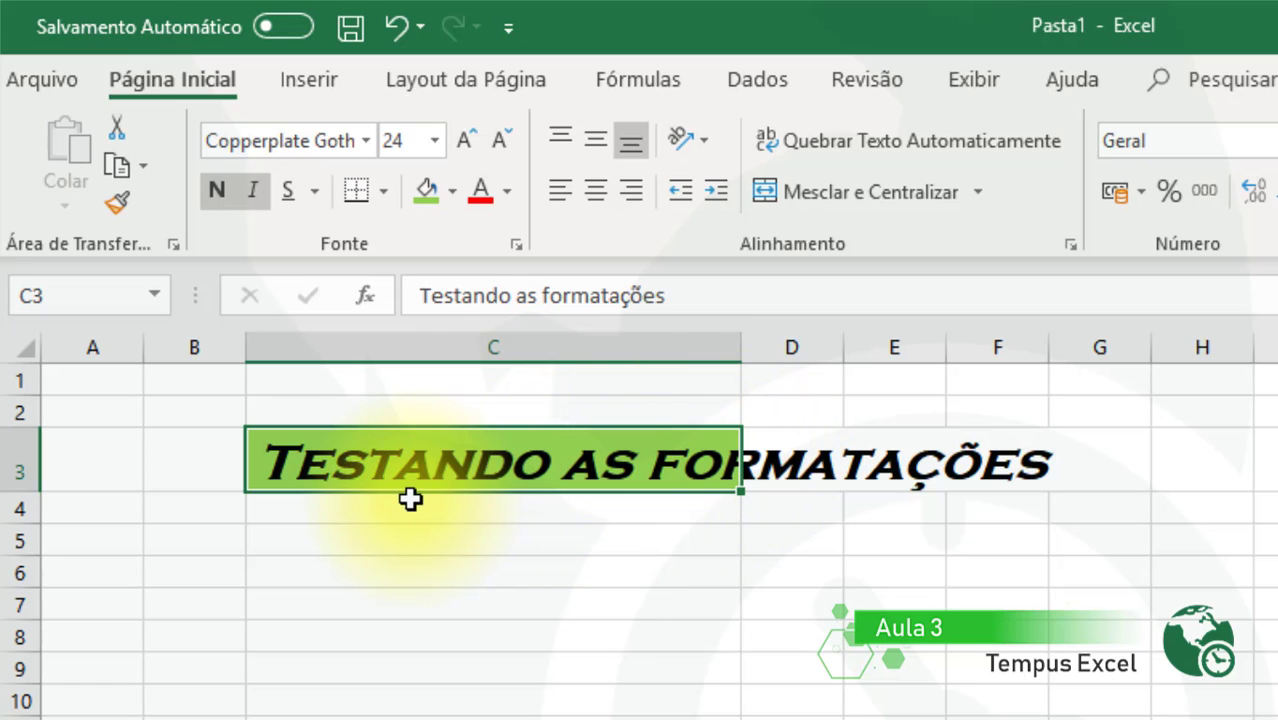
# Wrap the text in cell C3 and center it both horizontally and vertically
pyautogui.click(838, 141)
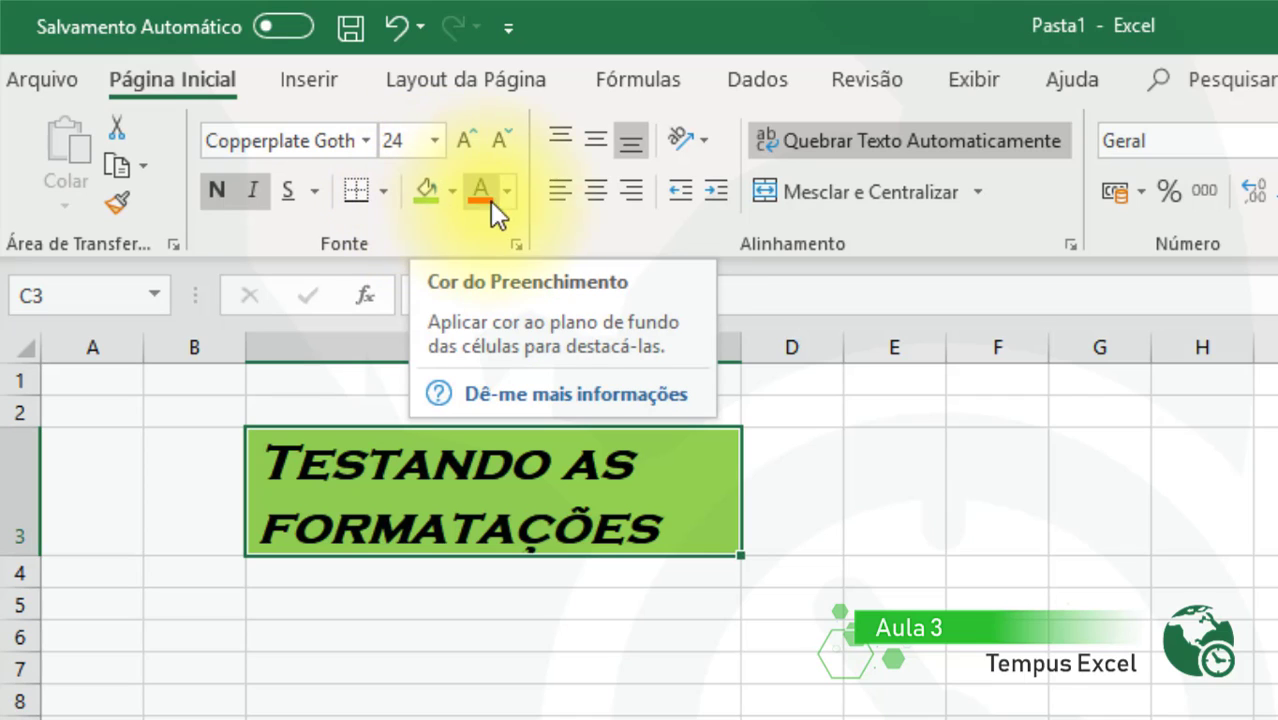
pyautogui.click(594, 190)
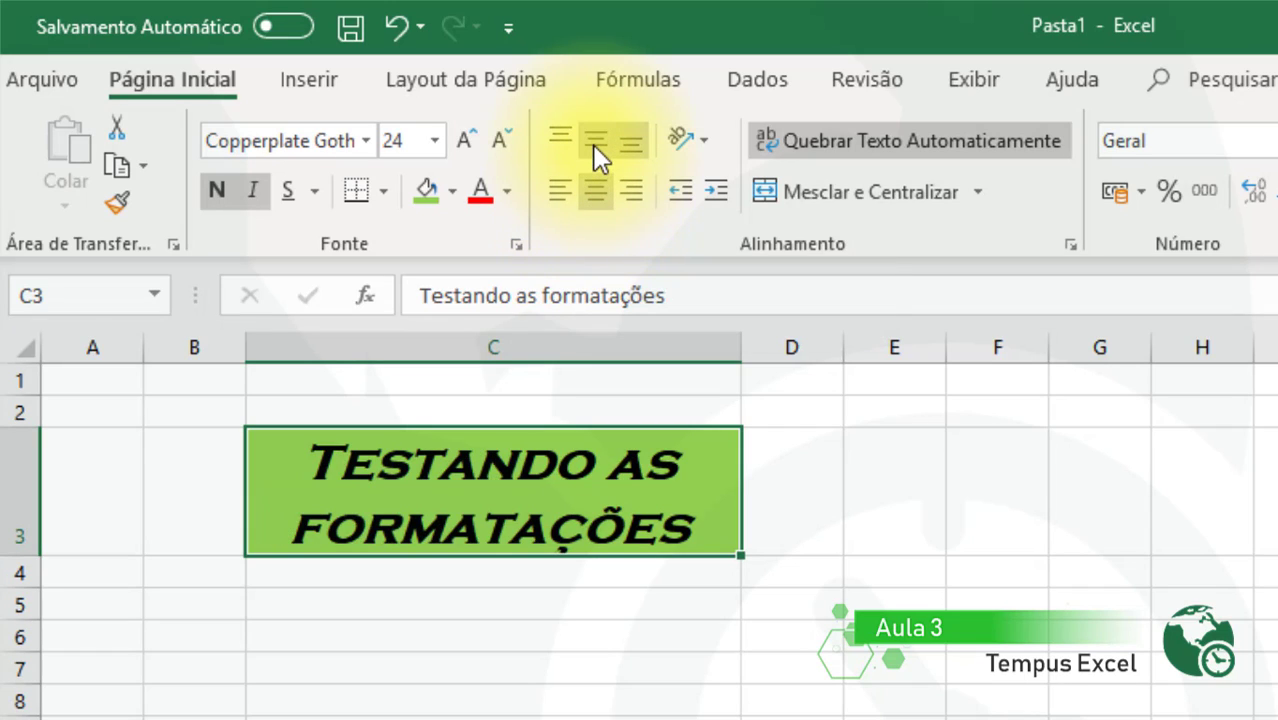
pyautogui.click(595, 145)
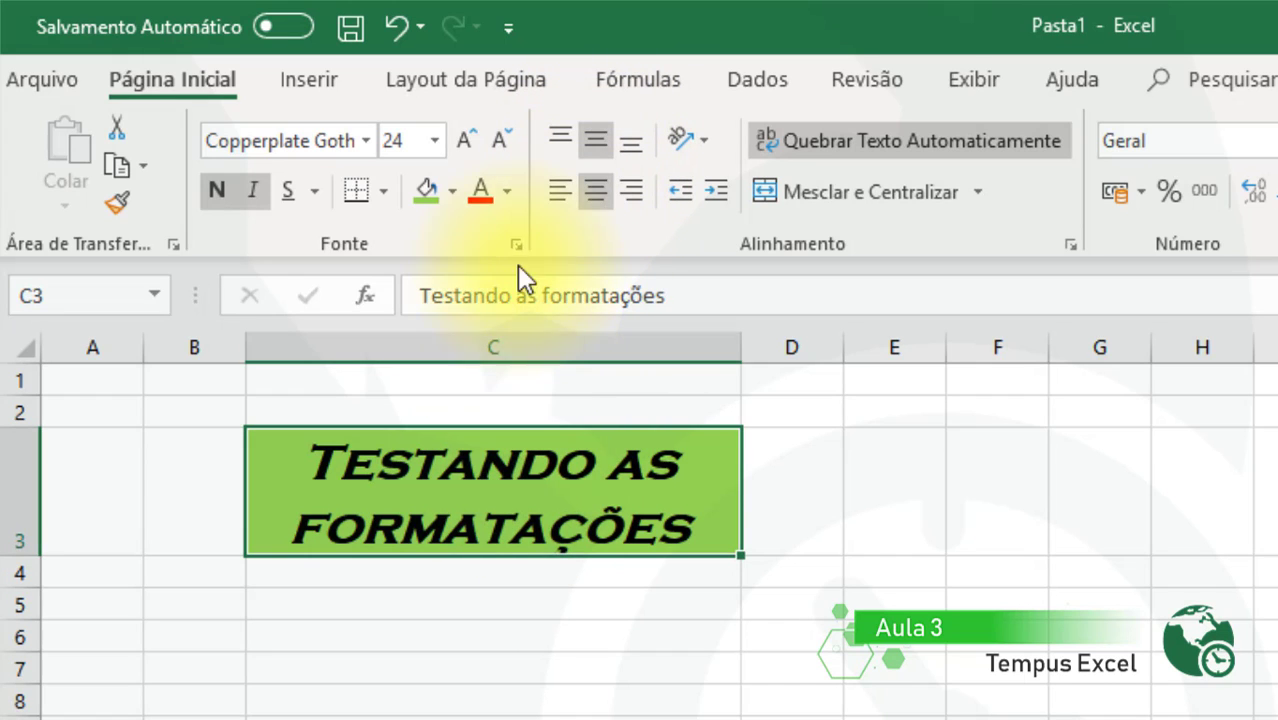
# Change the font color of the text in cell C3 to white and deselect the cell
pyautogui.click(507, 191)
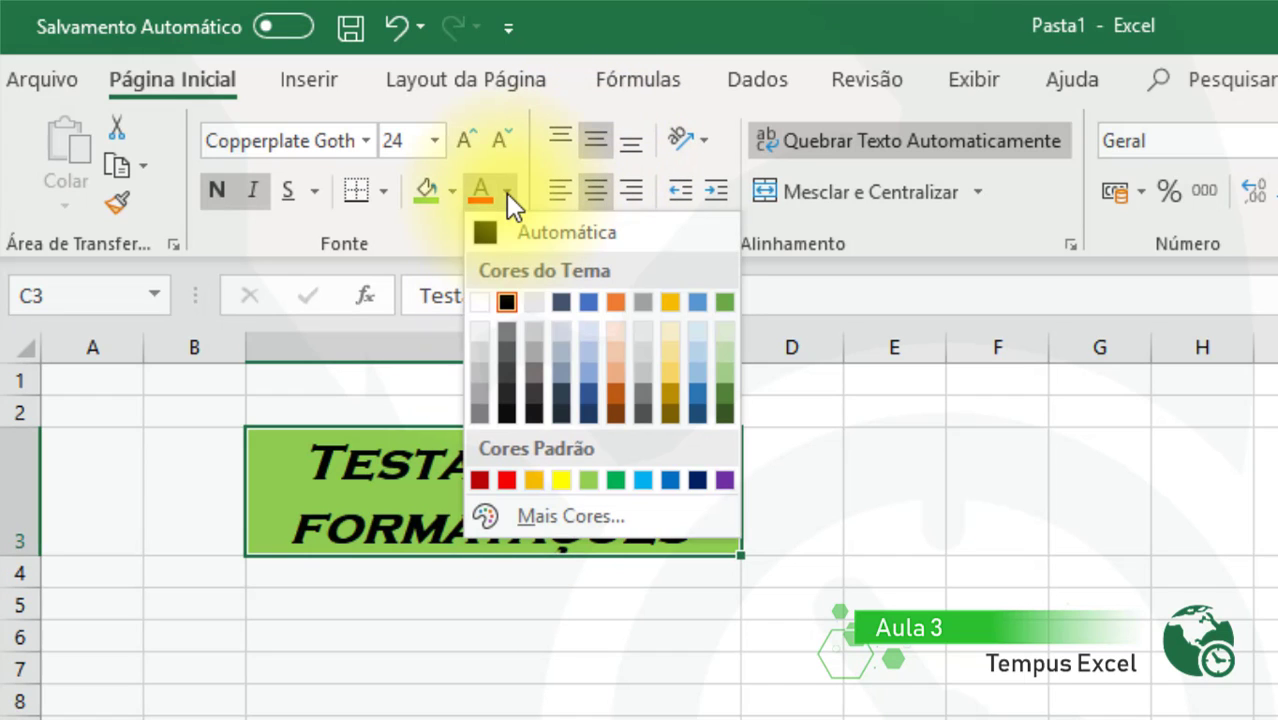
pyautogui.click(484, 304)
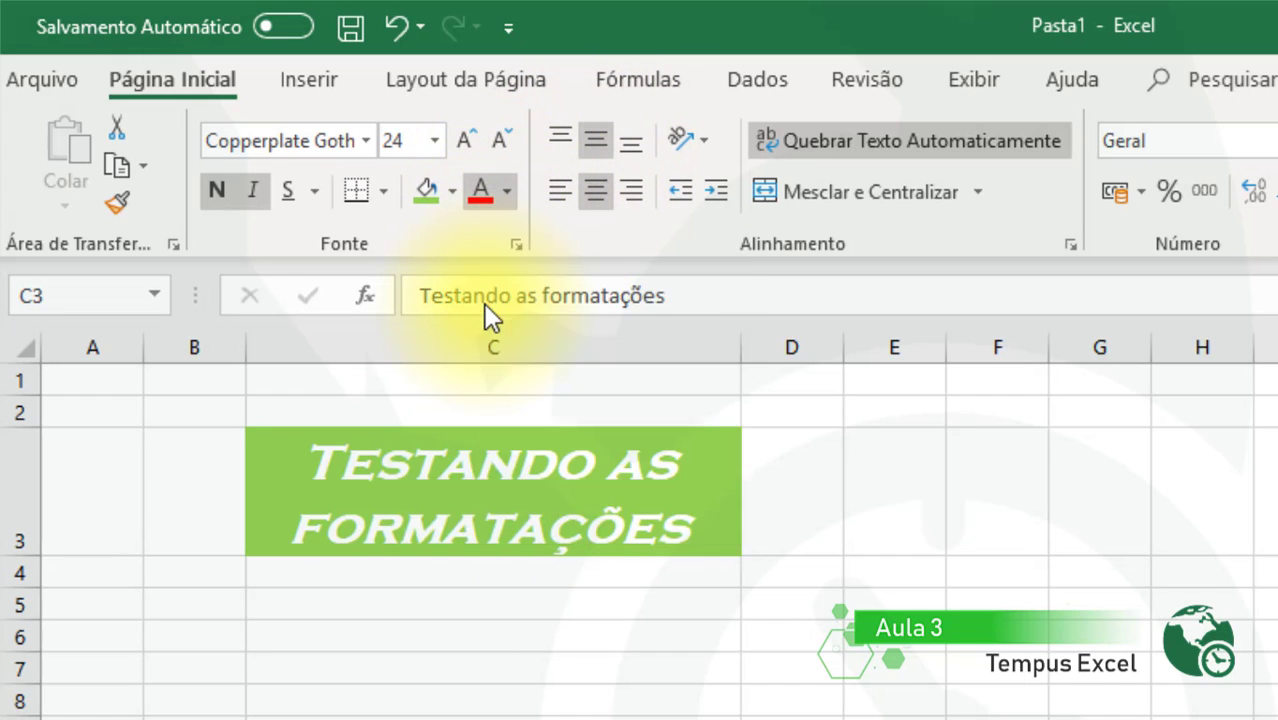
pyautogui.click(795, 459)
pyautogui.click(996, 602)
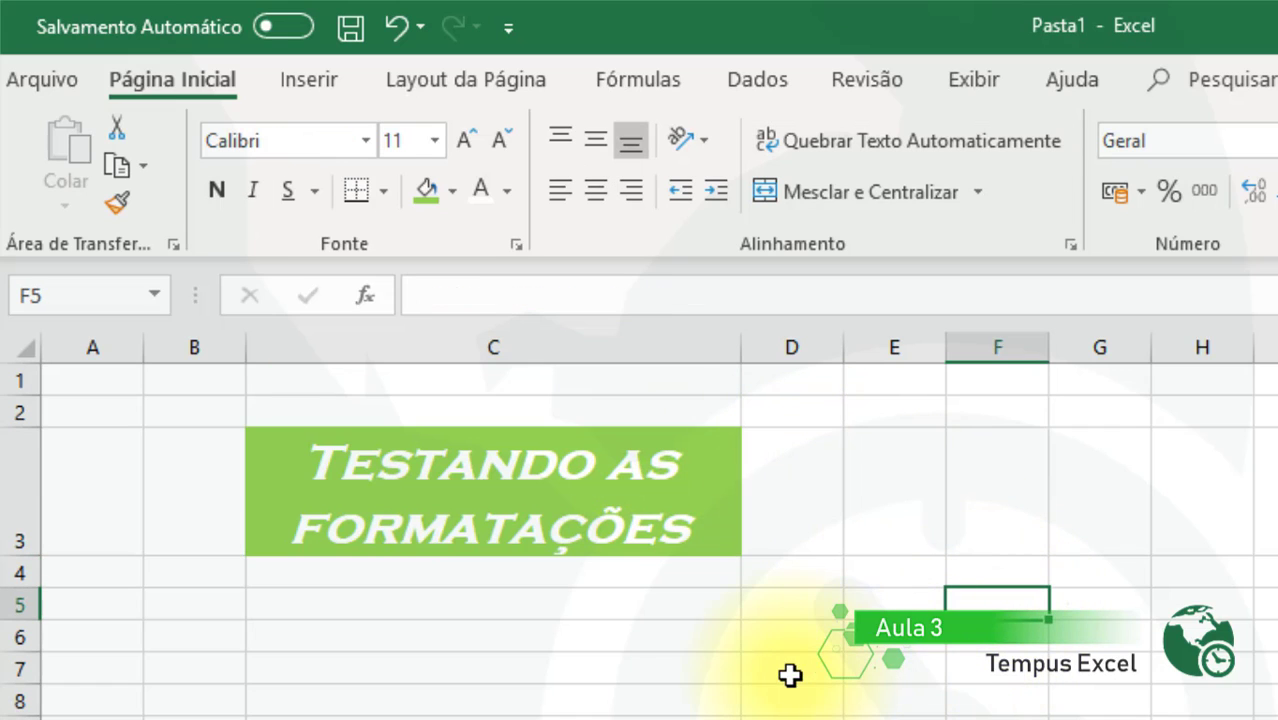
pyautogui.click(854, 608)
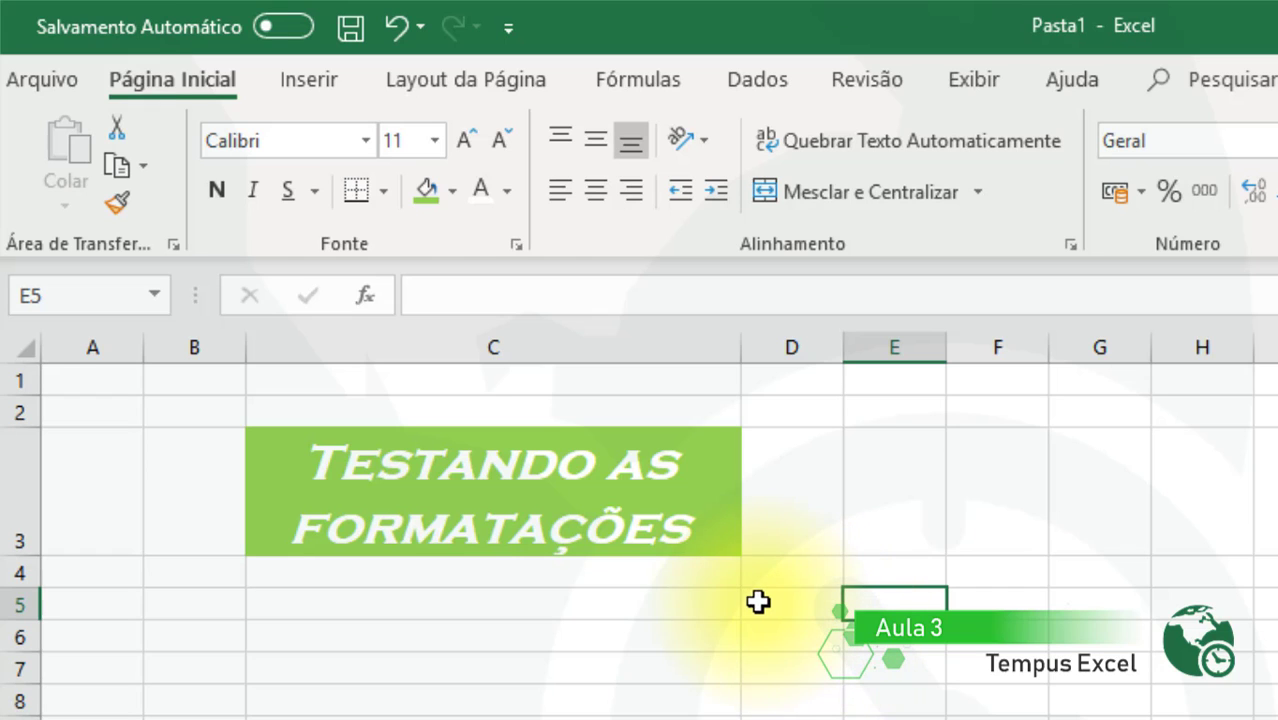
# Add a bottom border (Borda Inferior) to cell C3 and deselect it
pyautogui.click(707, 513)
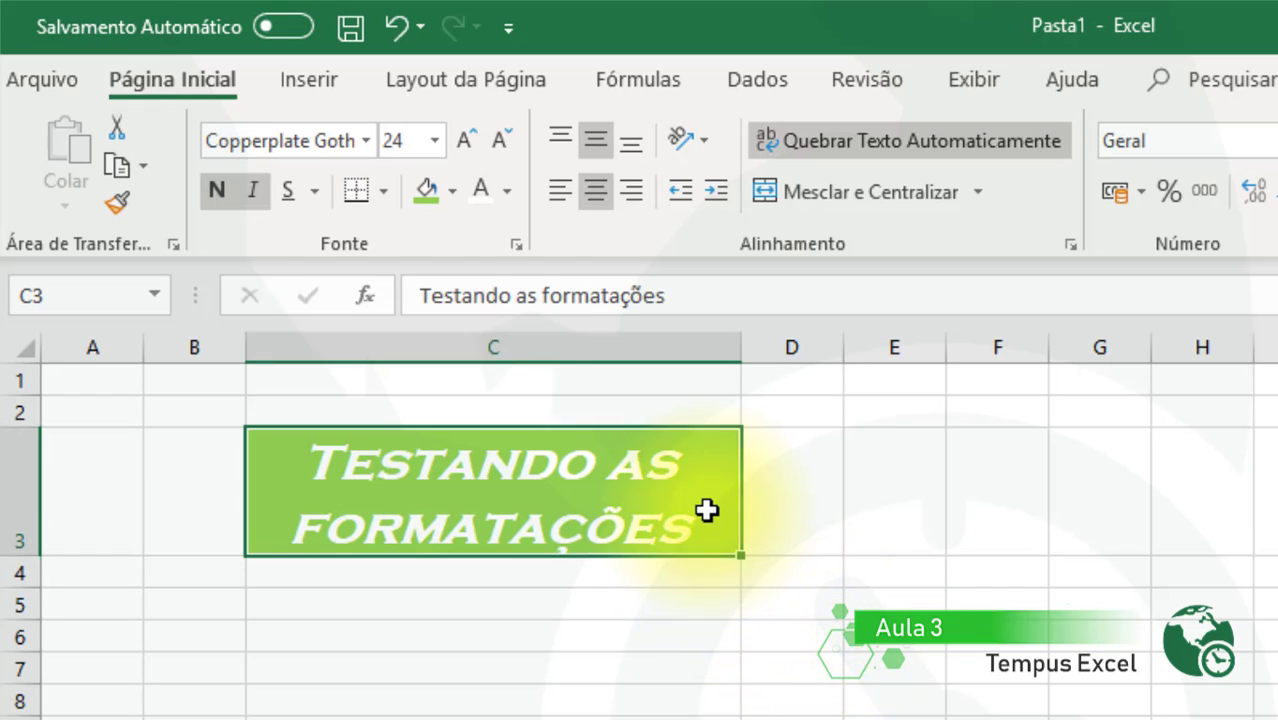
pyautogui.click(385, 190)
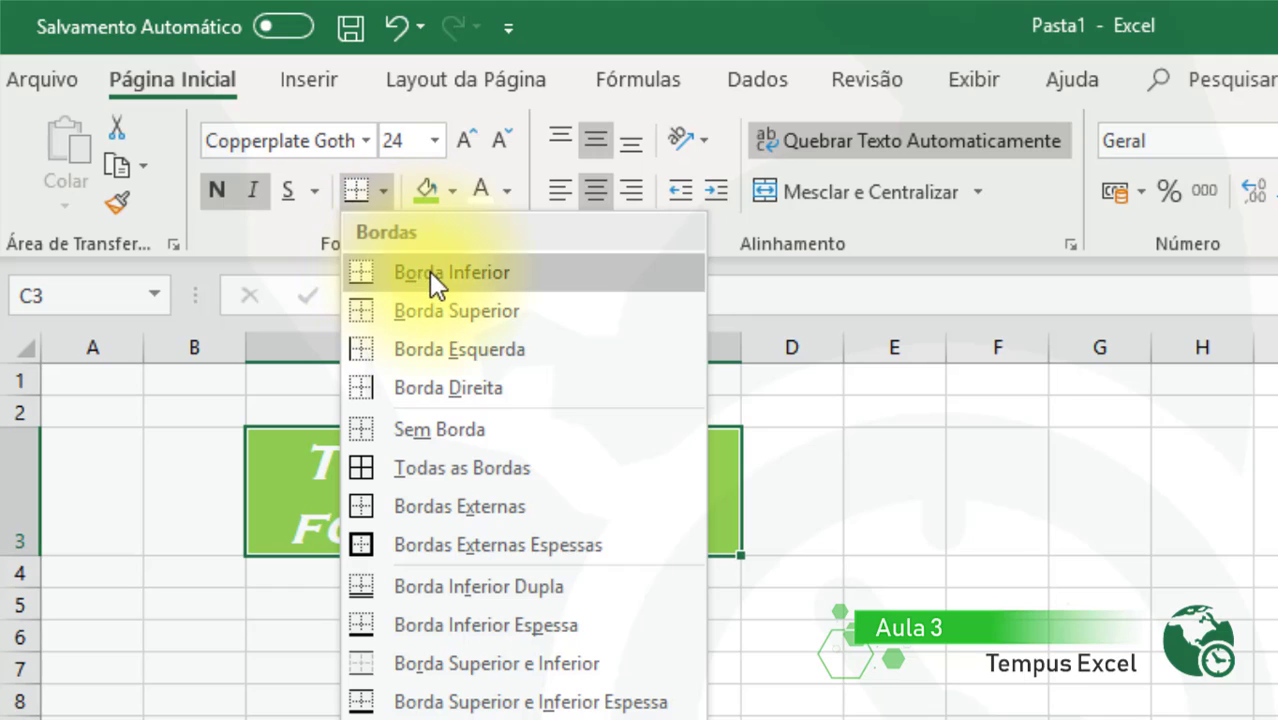
pyautogui.click(519, 274)
pyautogui.click(987, 513)
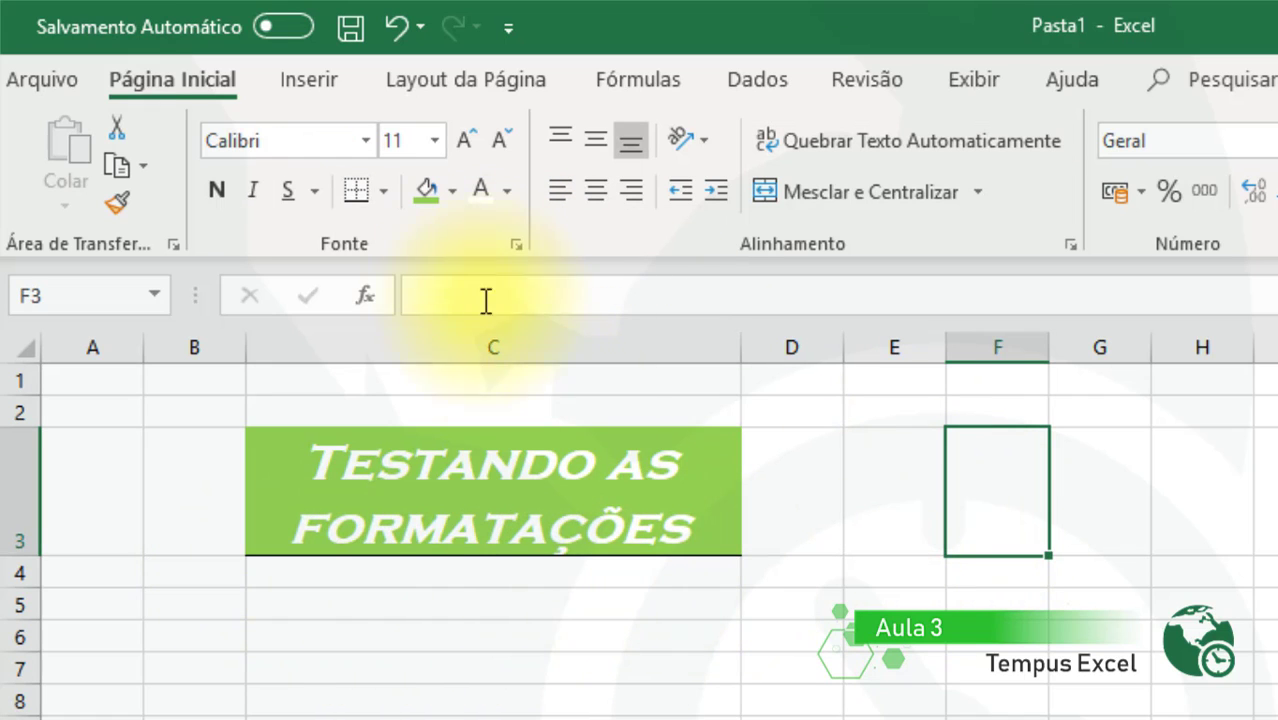
pyautogui.click(384, 192)
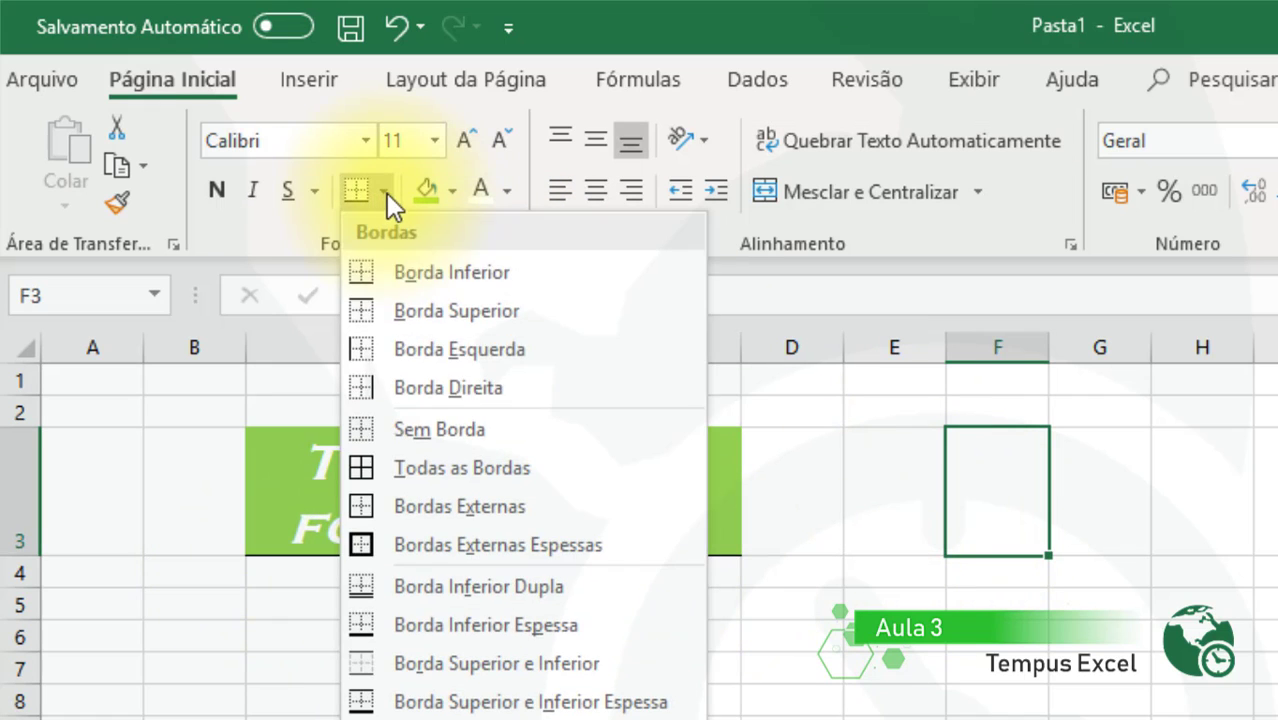
pyautogui.click(556, 546)
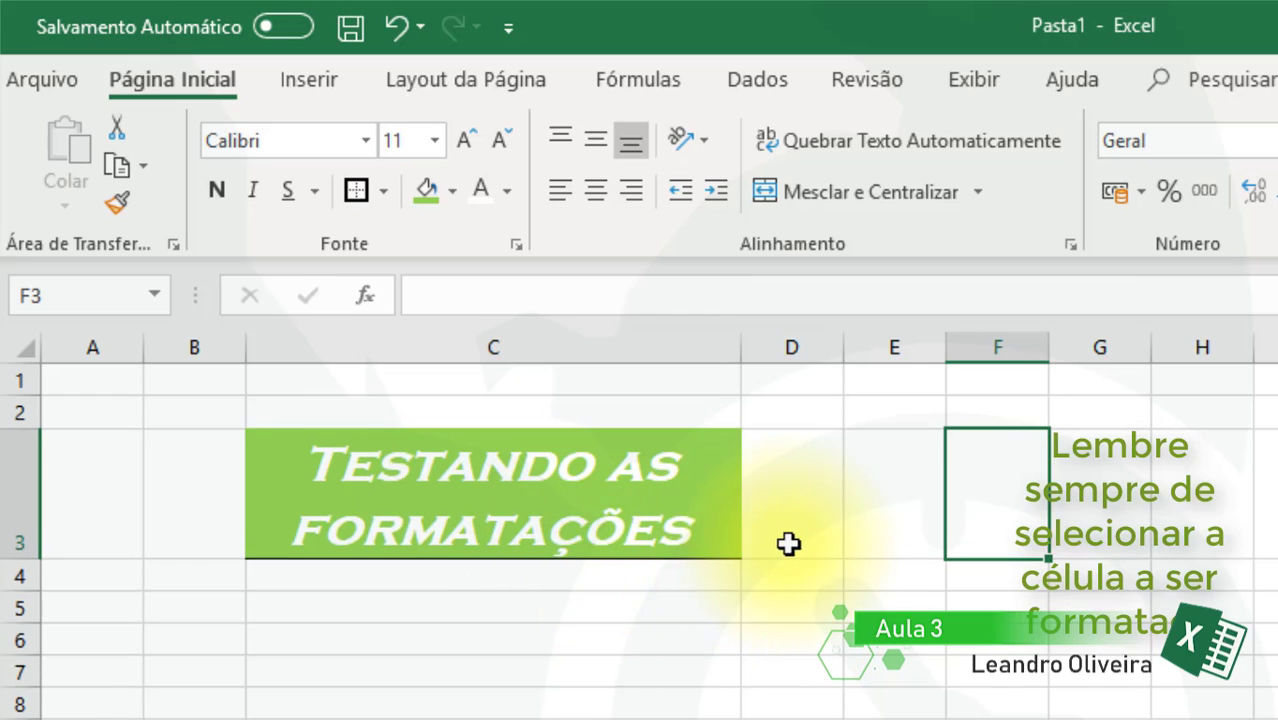
pyautogui.hotkey('ctrl', 'z')
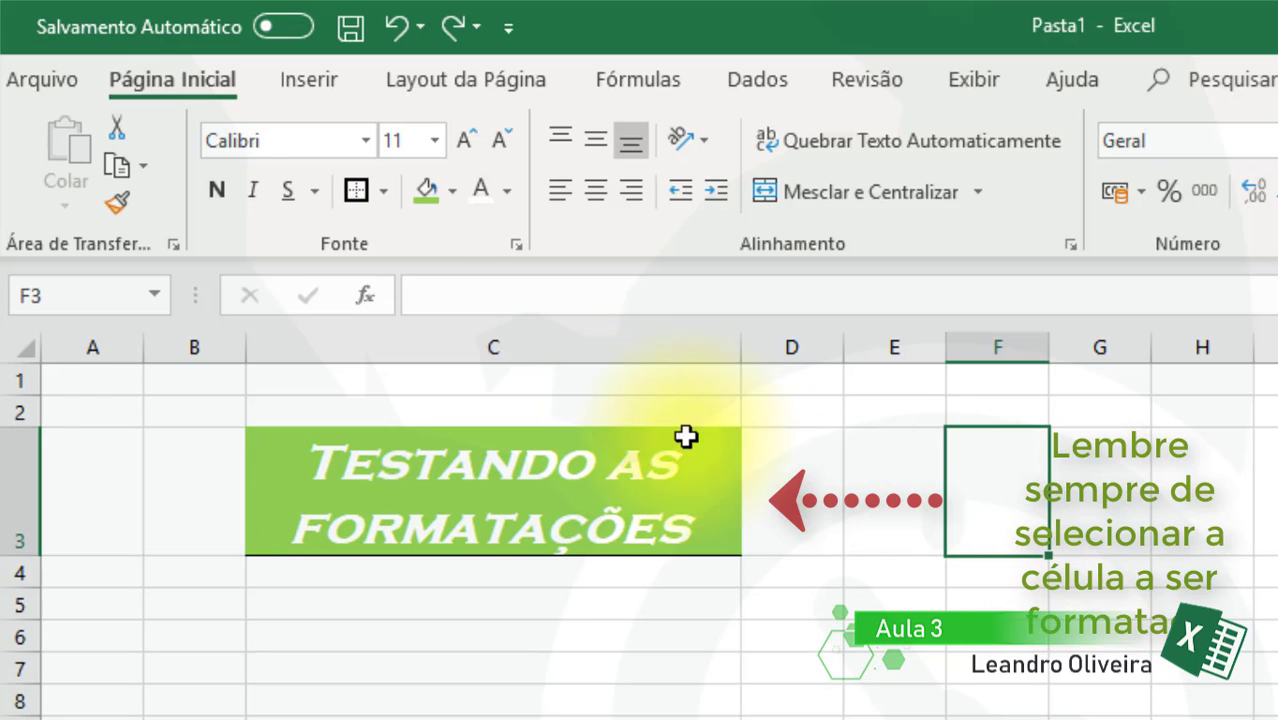
# Apply thick outside borders (Bordas Externas Espessas) to cell C3 and deselect it
pyautogui.click(551, 456)
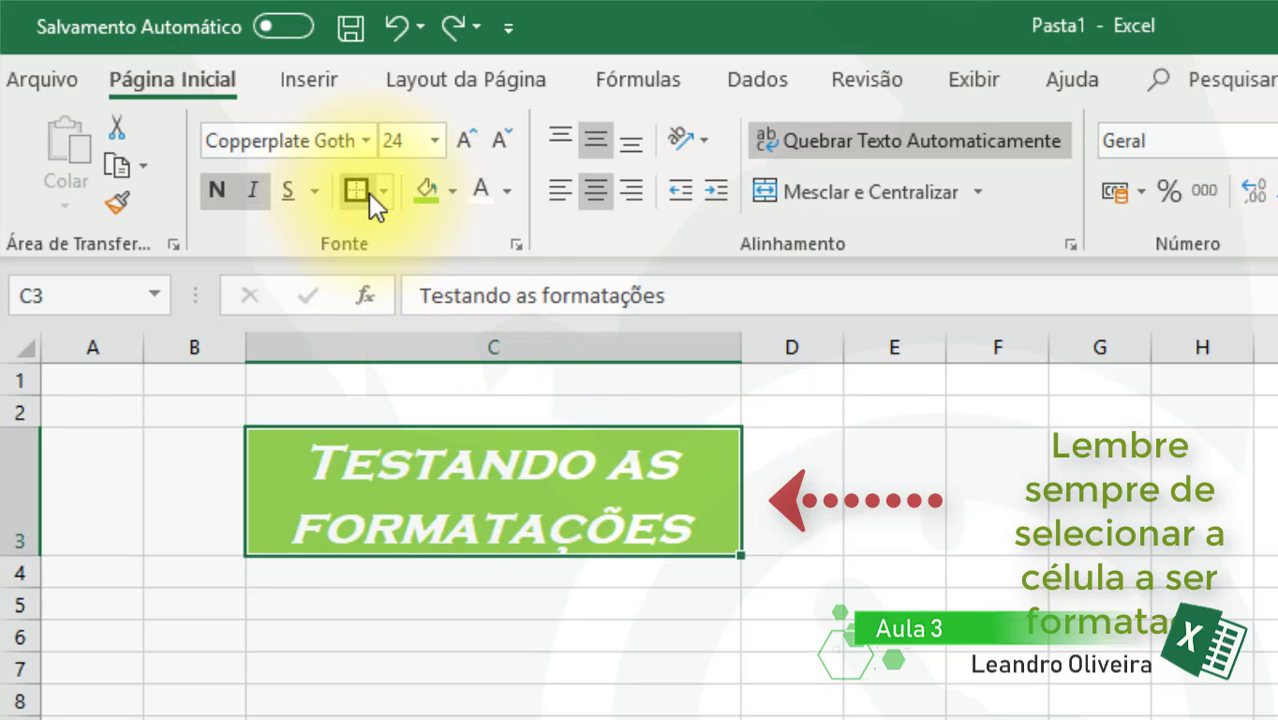
pyautogui.click(385, 191)
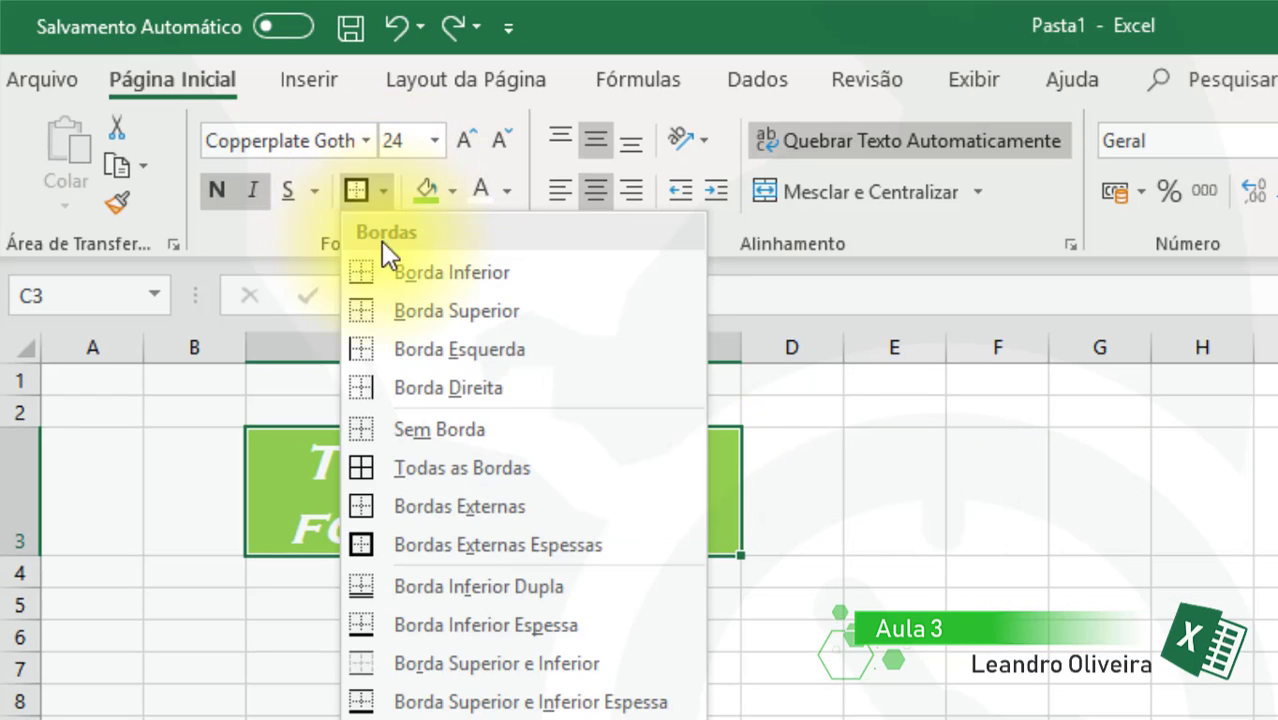
pyautogui.click(399, 540)
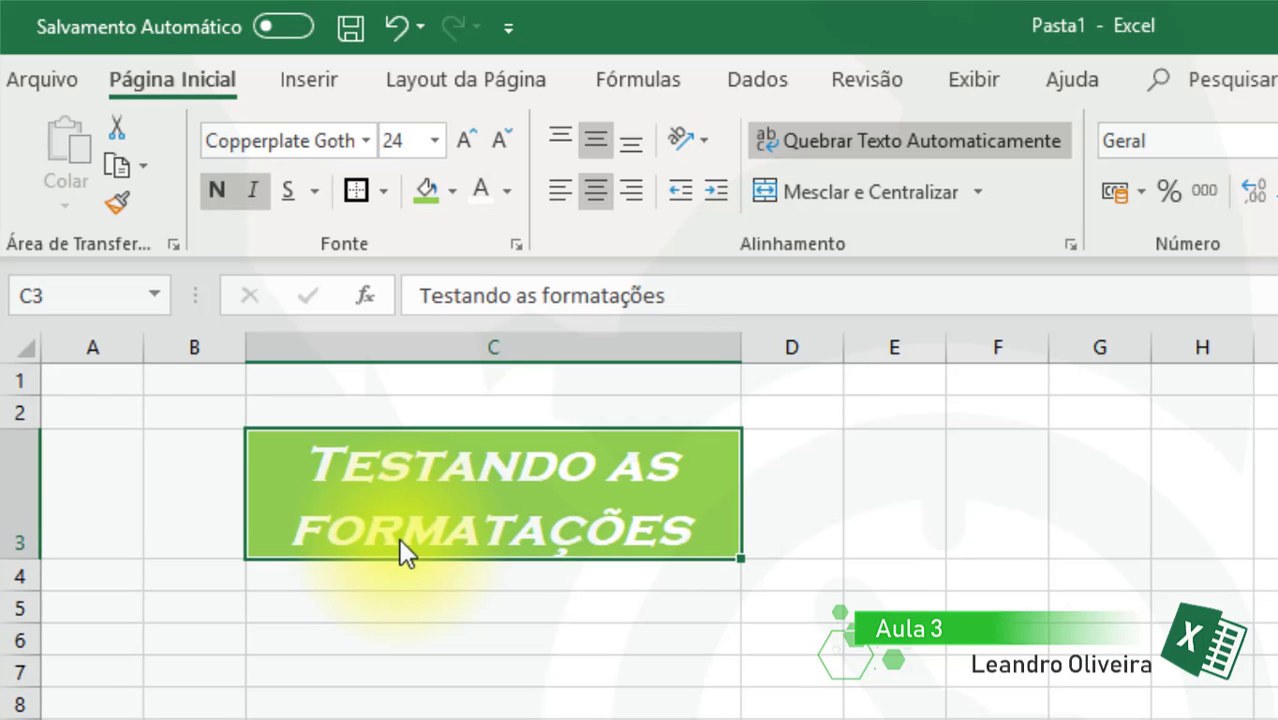
pyautogui.click(782, 504)
pyautogui.click(826, 682)
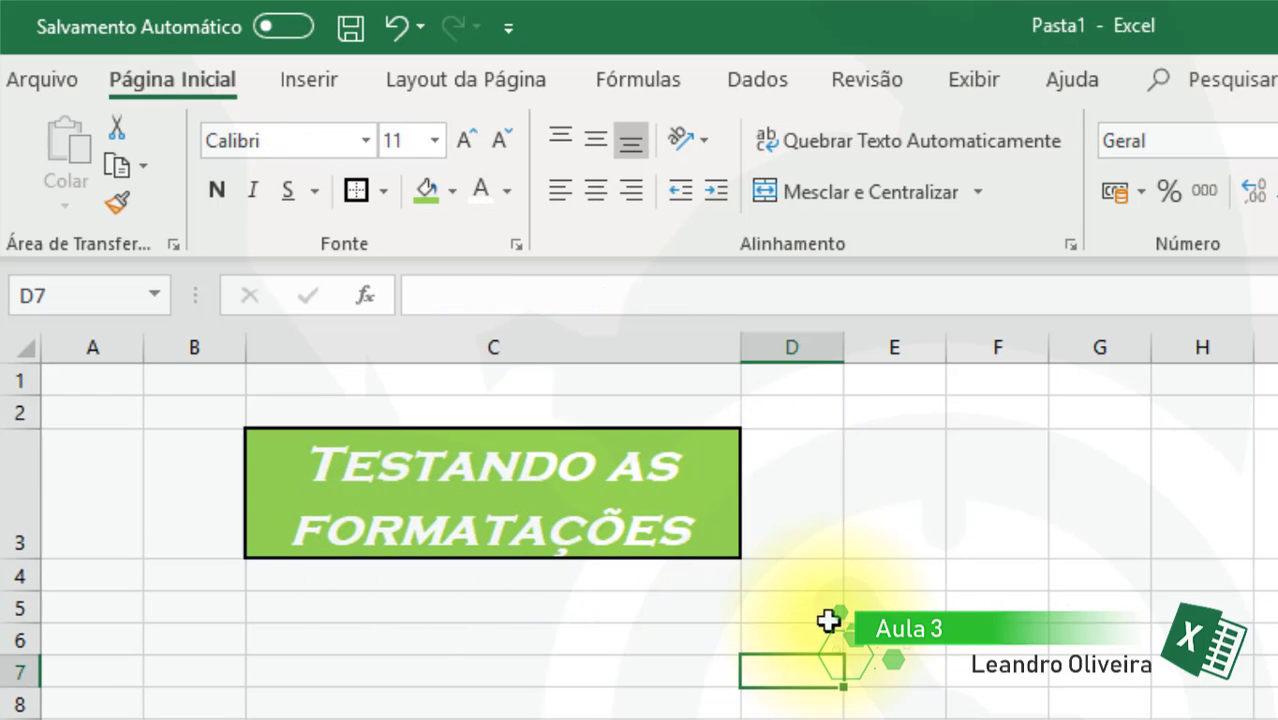
# Remove all borders from cell C3 with Sem Borda and deselect it
pyautogui.click(676, 491)
pyautogui.click(384, 190)
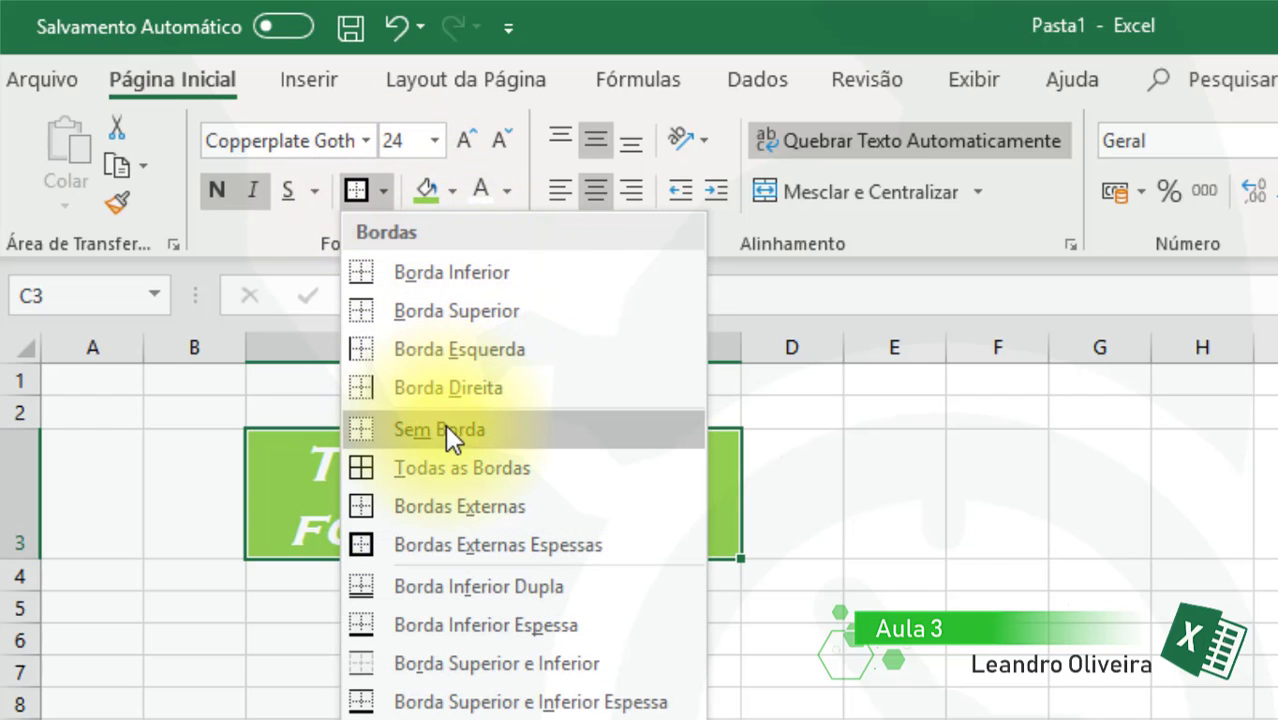
pyautogui.click(557, 431)
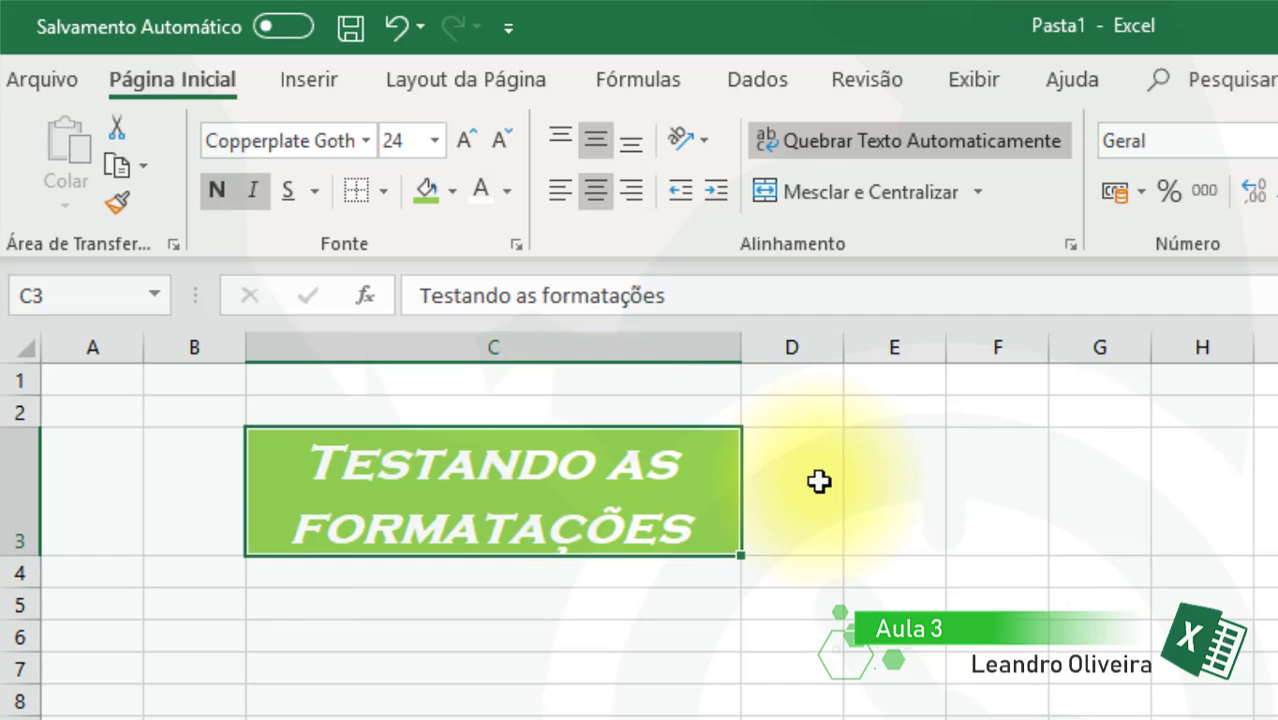
pyautogui.click(819, 481)
pyautogui.click(894, 636)
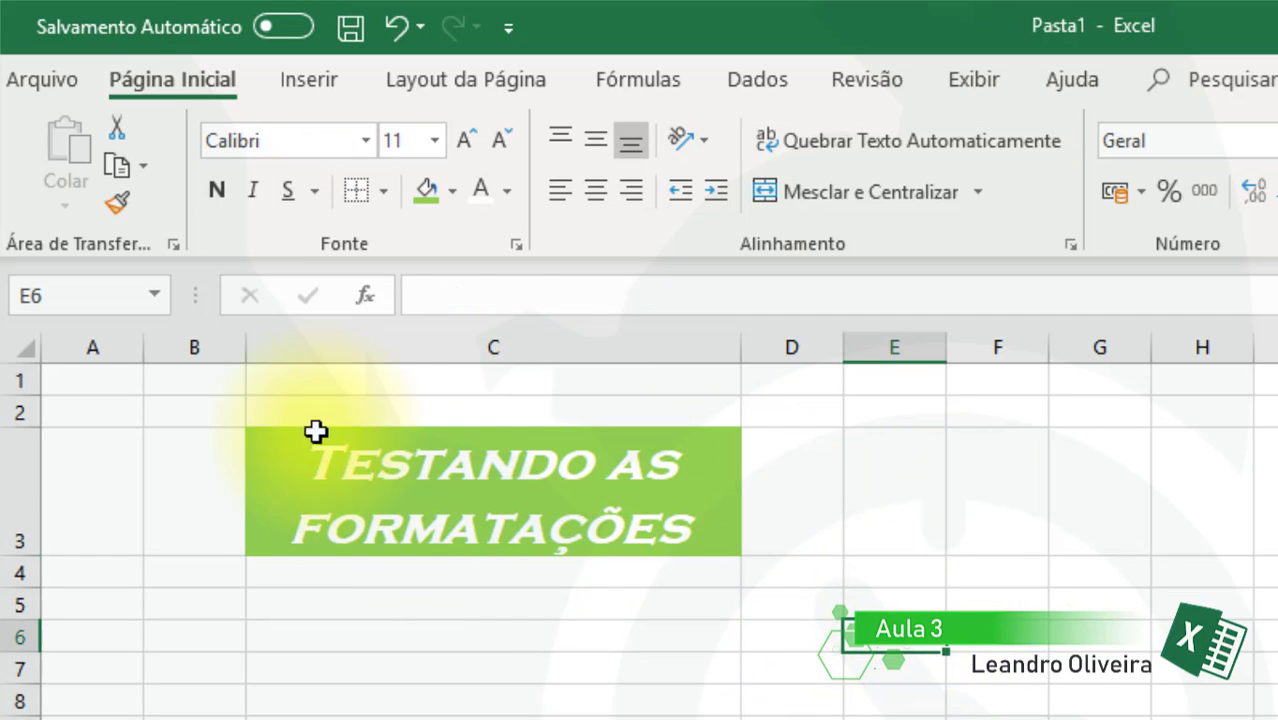
# Apply all borders (Todas as Bordas) to the range B2:D4 and deselect it
pyautogui.moveTo(205, 414); pyautogui.dragTo(793, 579)
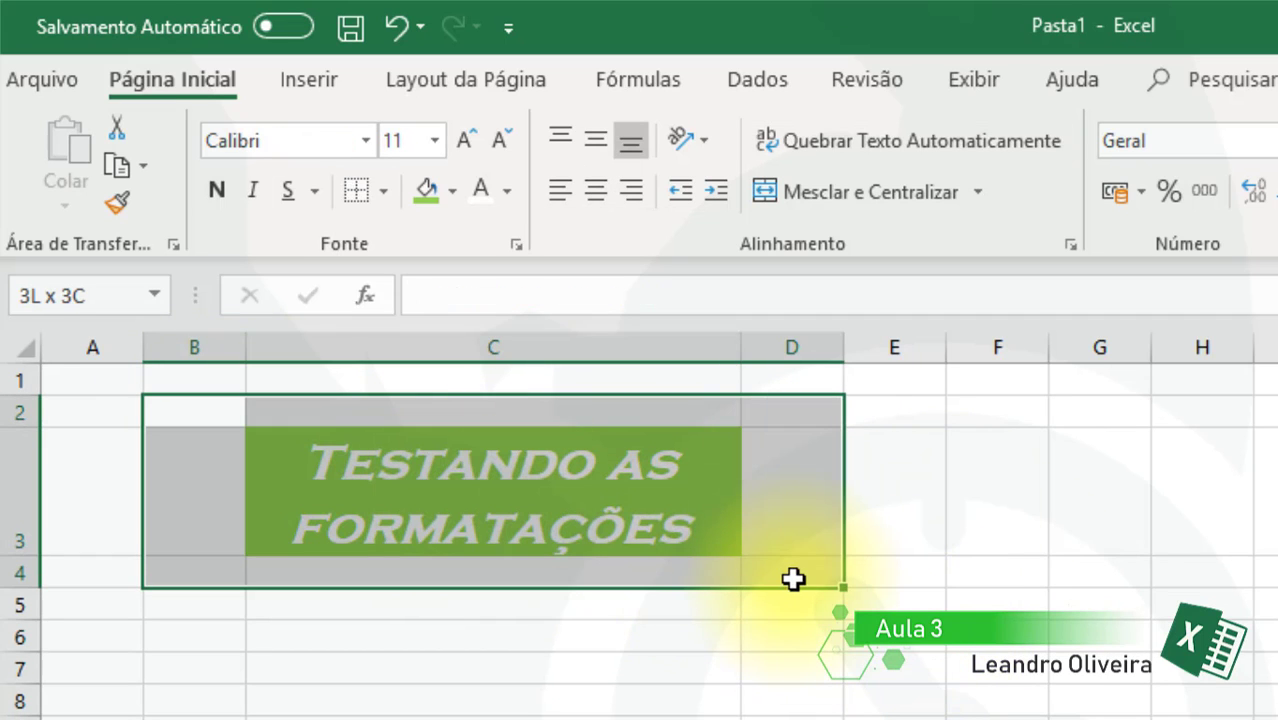
pyautogui.click(384, 191)
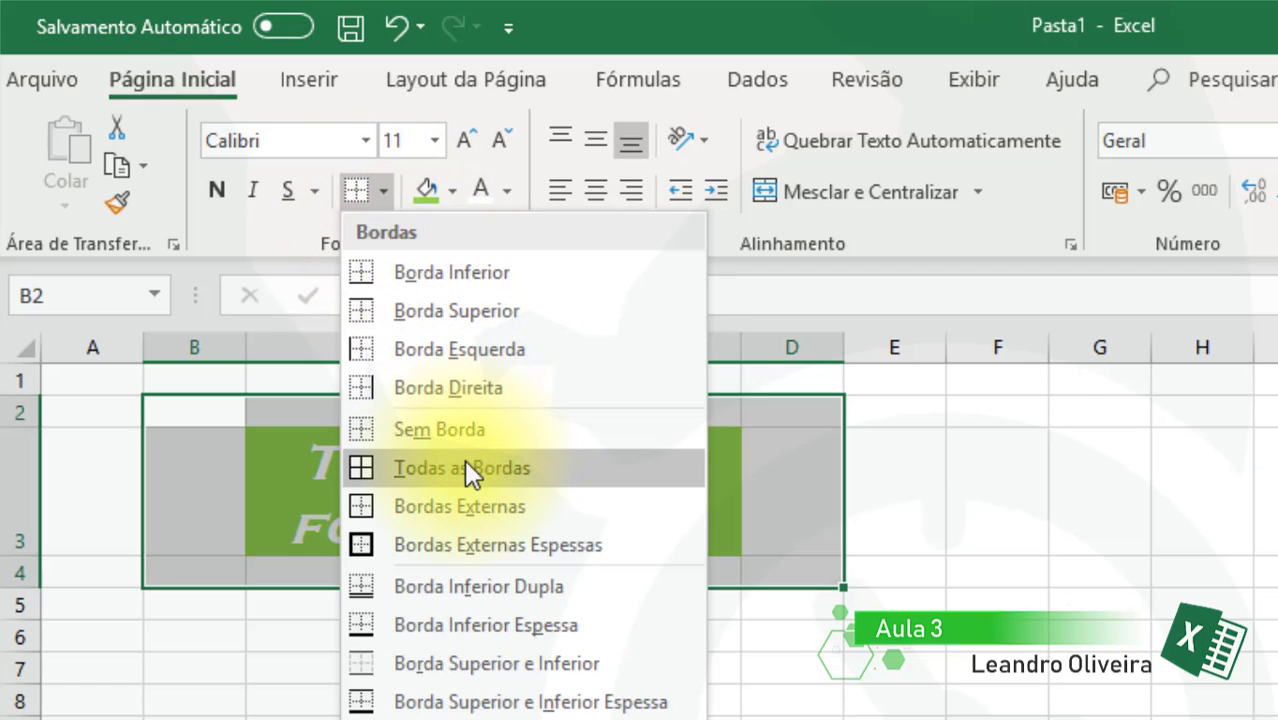
pyautogui.click(548, 467)
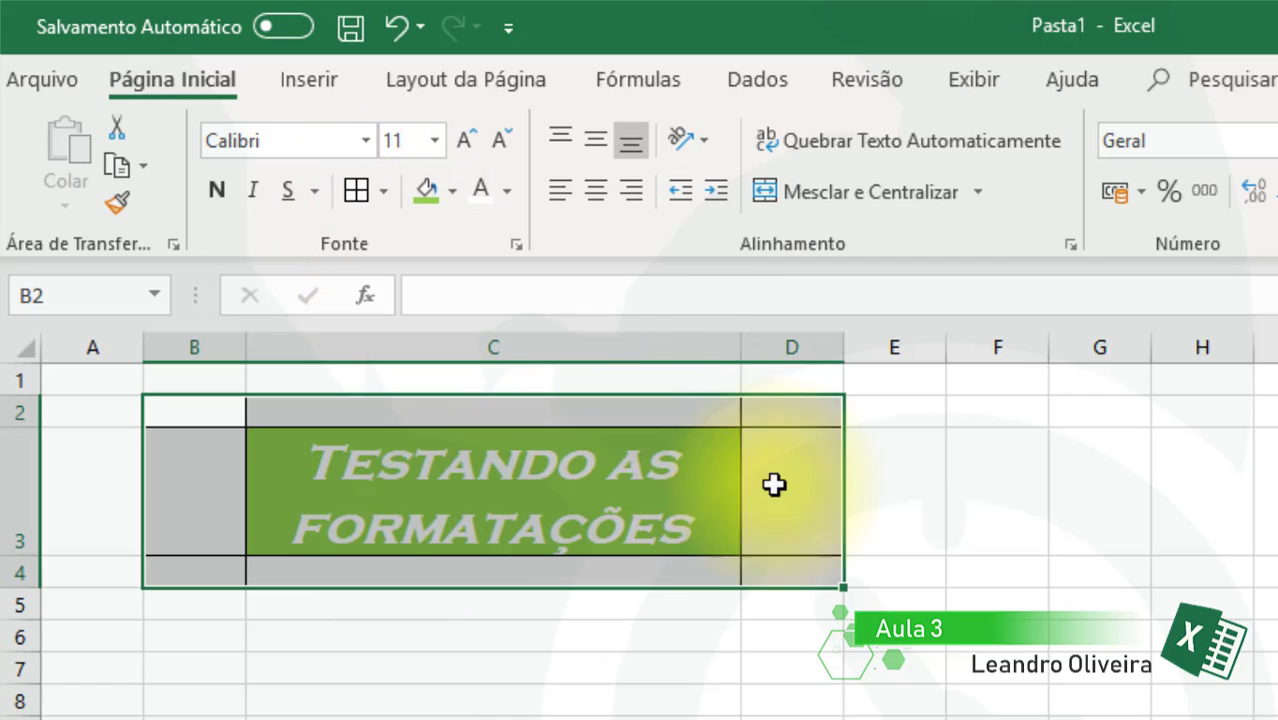
pyautogui.click(978, 494)
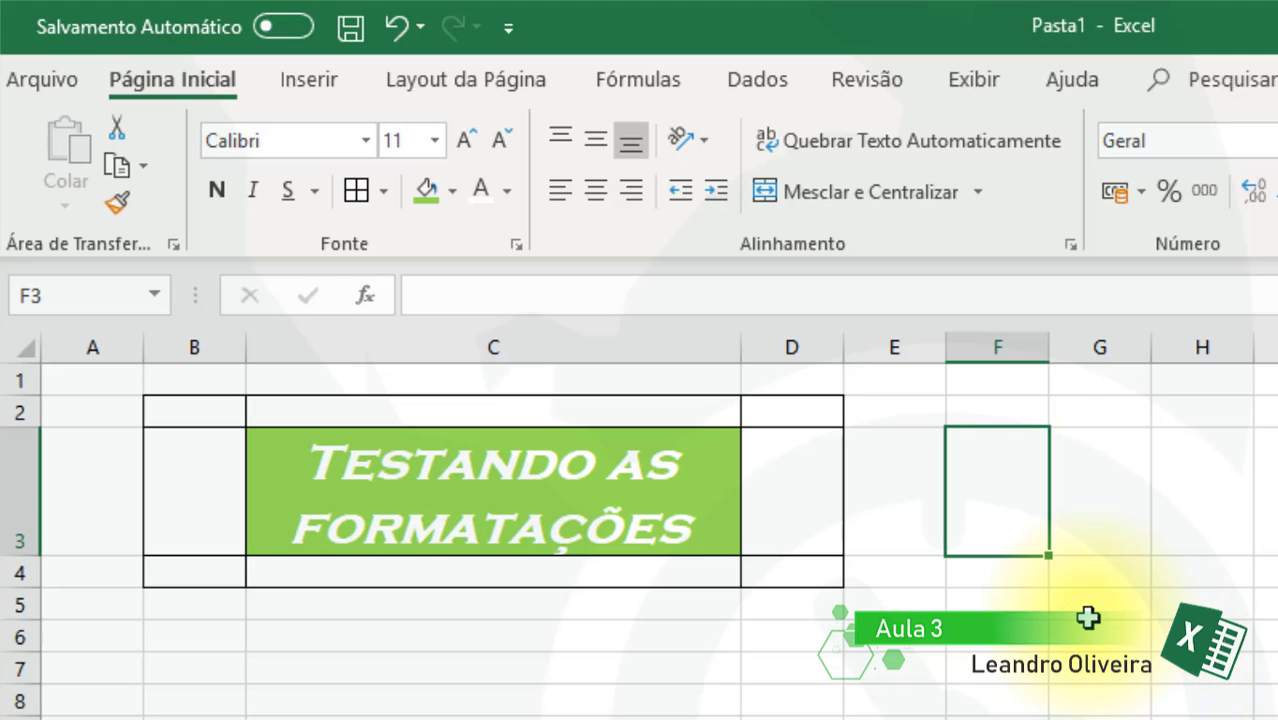
# Undo the all-borders formatting on the range B2:D4 and deselect the range
pyautogui.hotkey('ctrl', 'z')
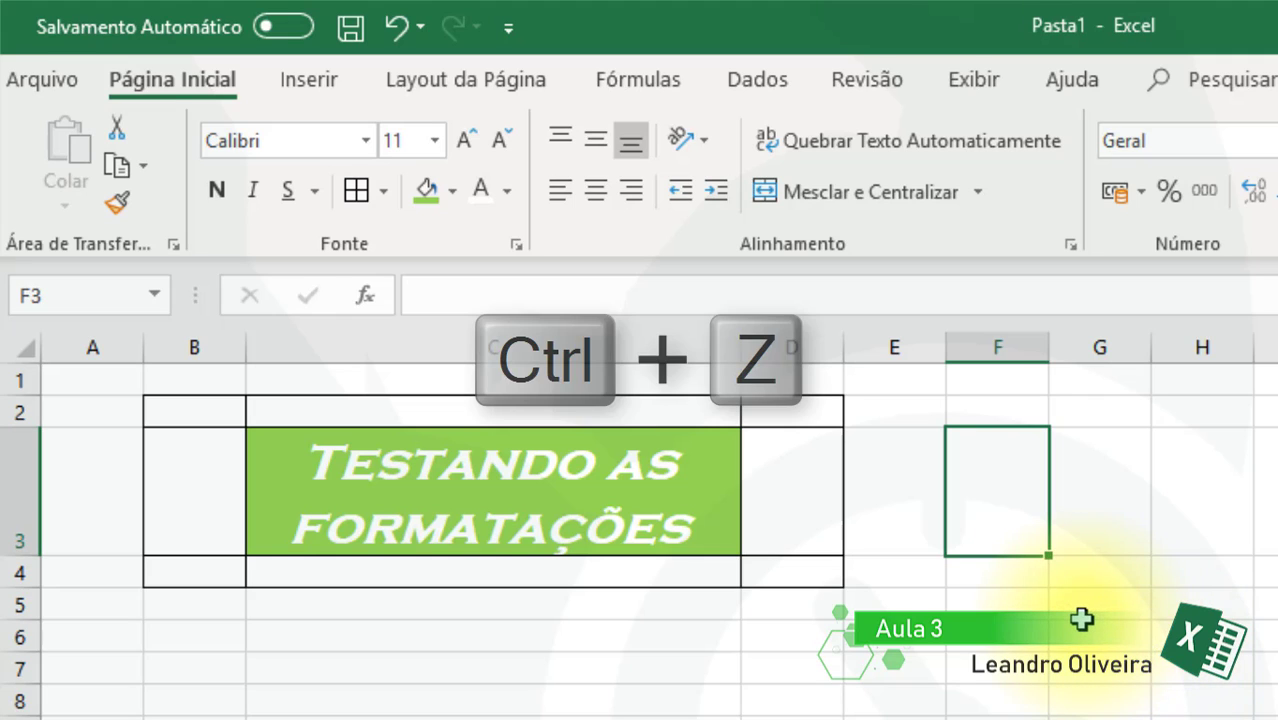
pyautogui.hotkey('ctrl', 'z')
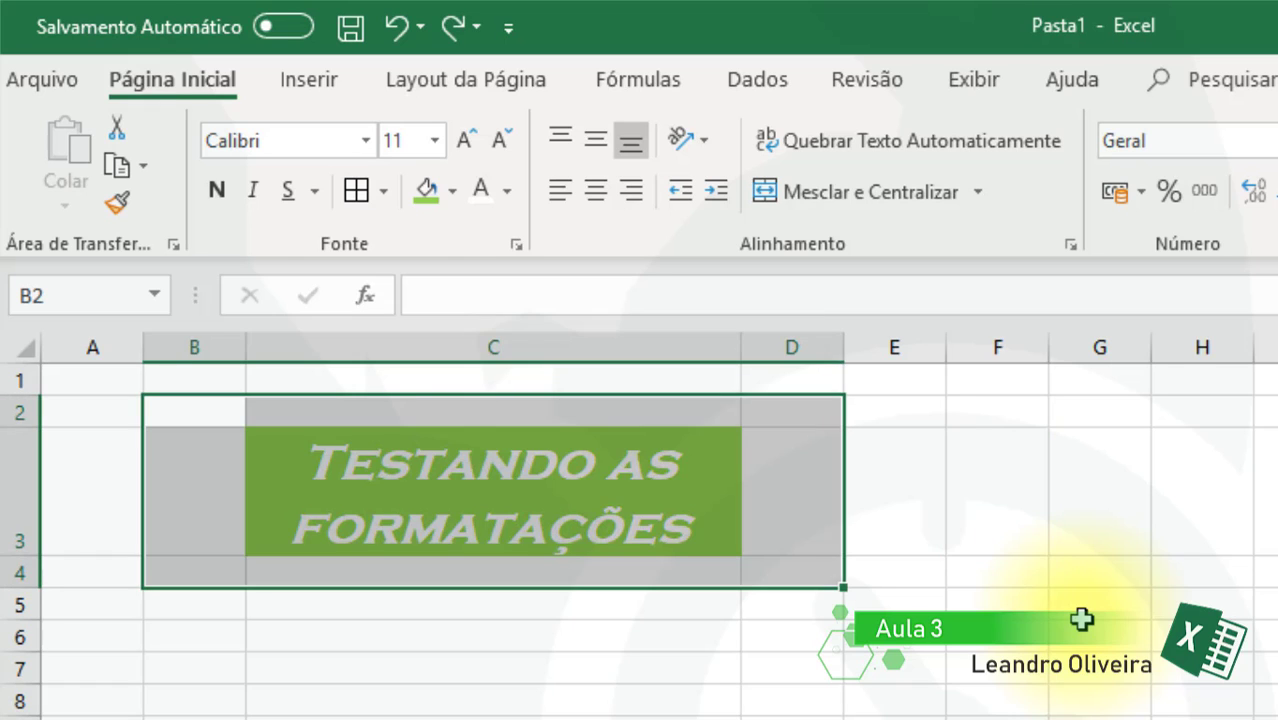
pyautogui.click(1081, 617)
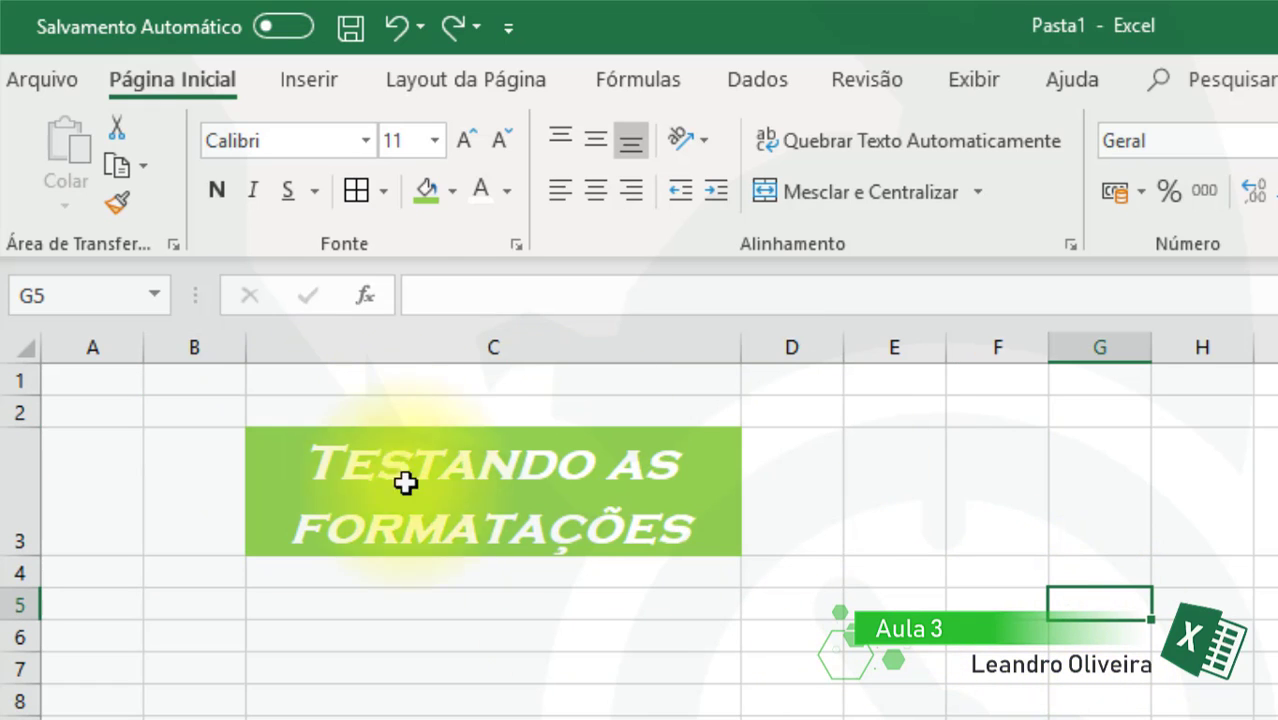
# Set the border line style to thick dashed, draw it along the right and top edges of cell C3, and exit border drawing
pyautogui.click(386, 194)
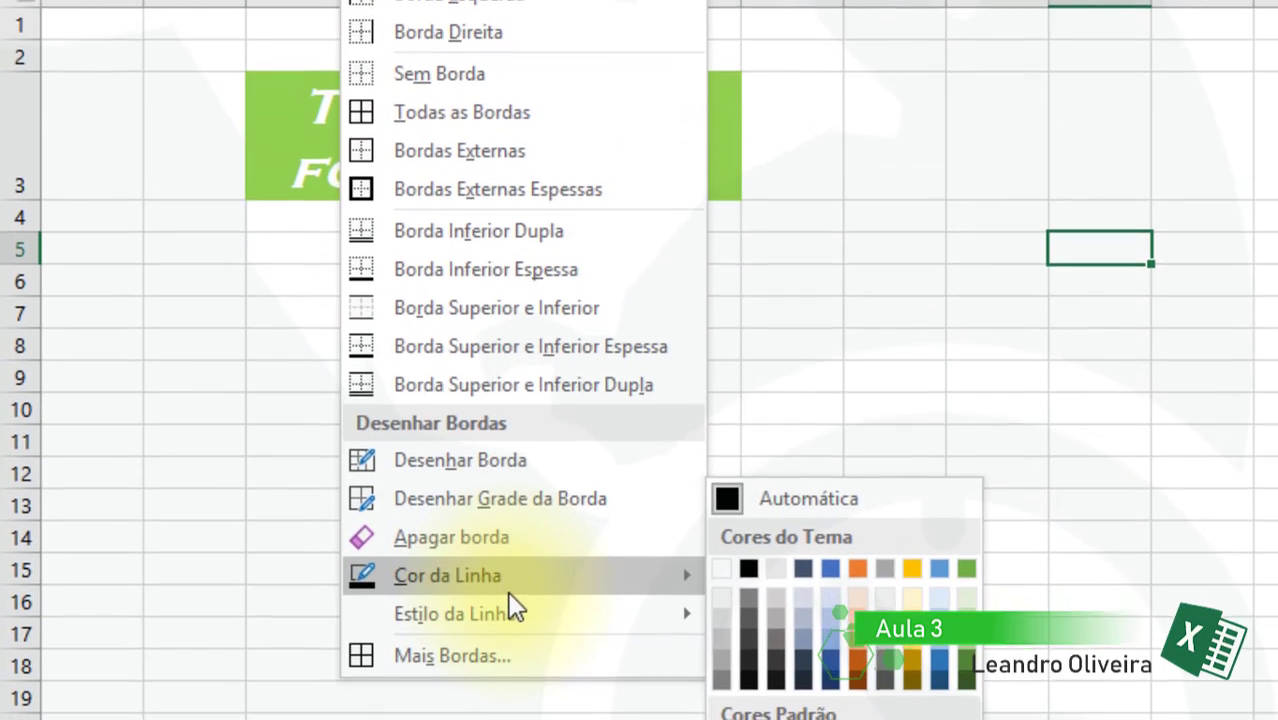
pyautogui.moveTo(505, 590)
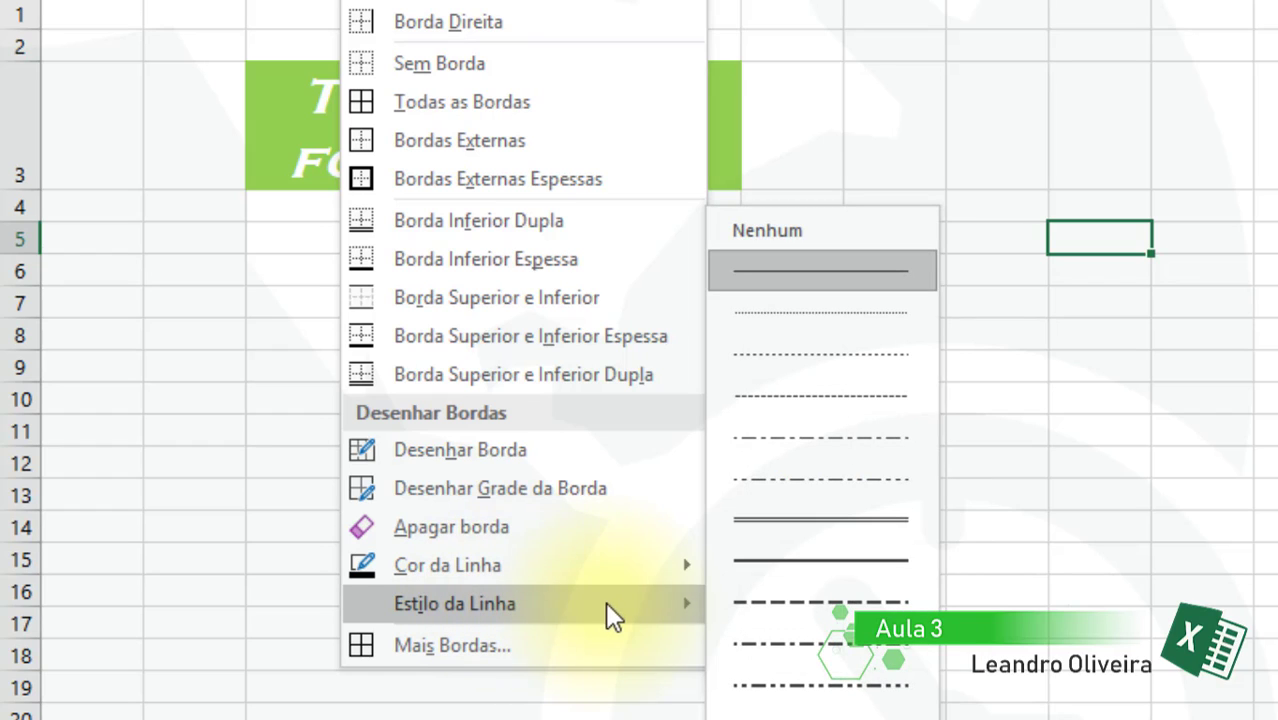
pyautogui.click(811, 598)
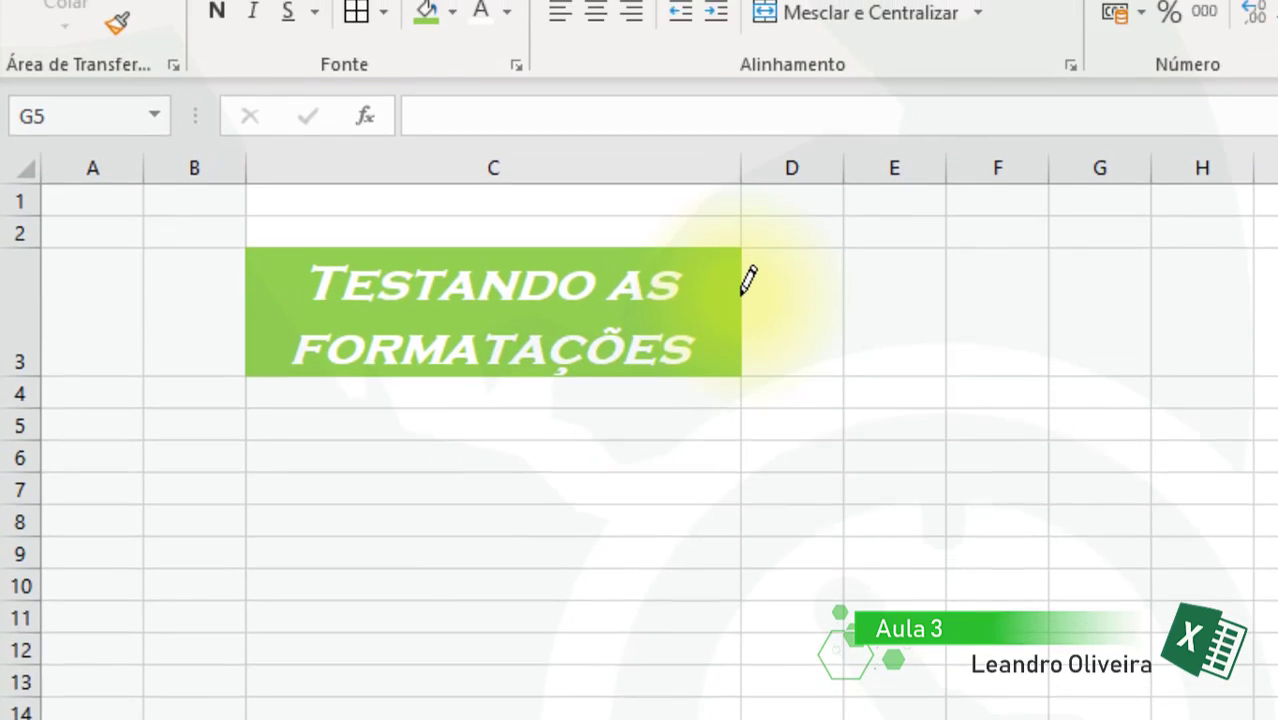
pyautogui.click(741, 195)
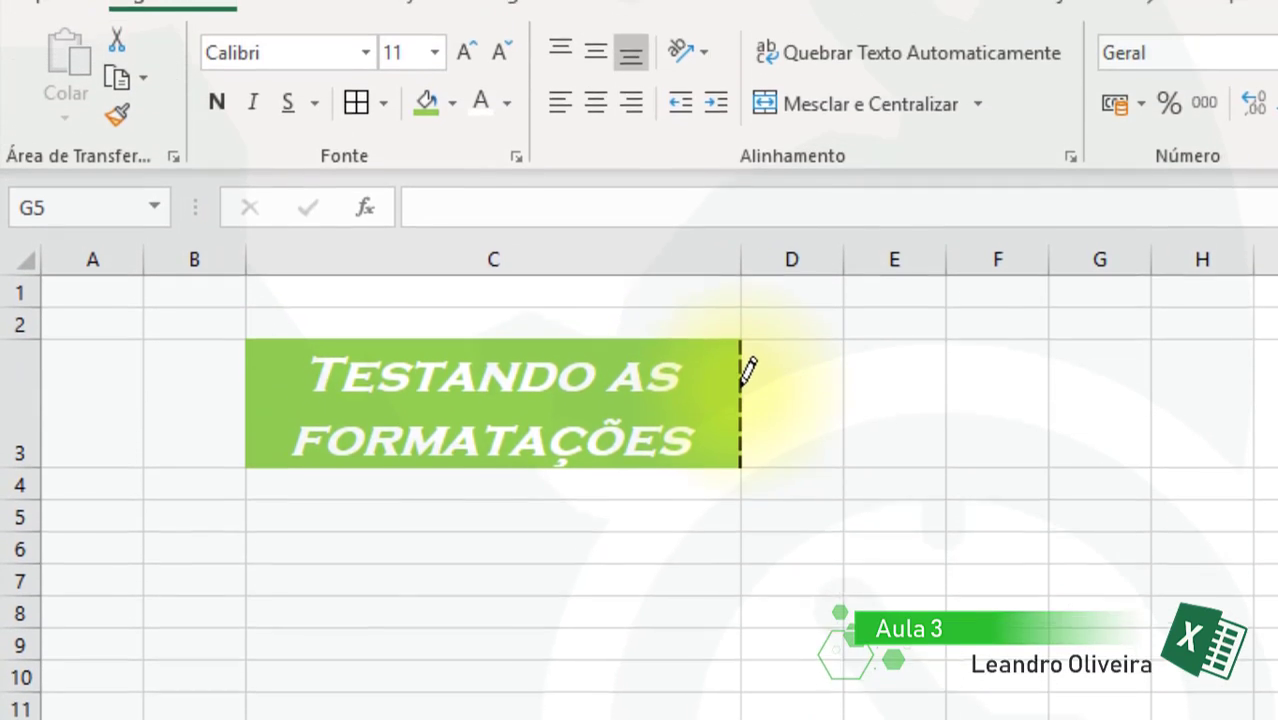
pyautogui.click(664, 154)
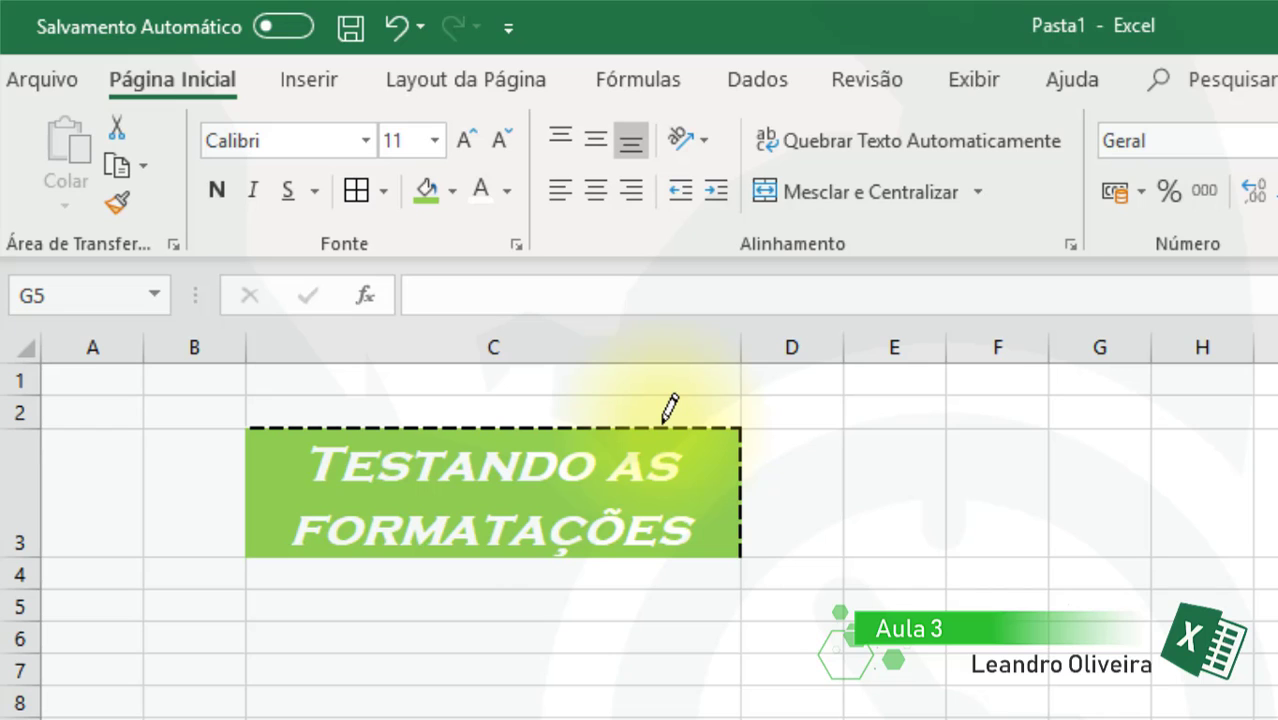
pyautogui.press('Escape')
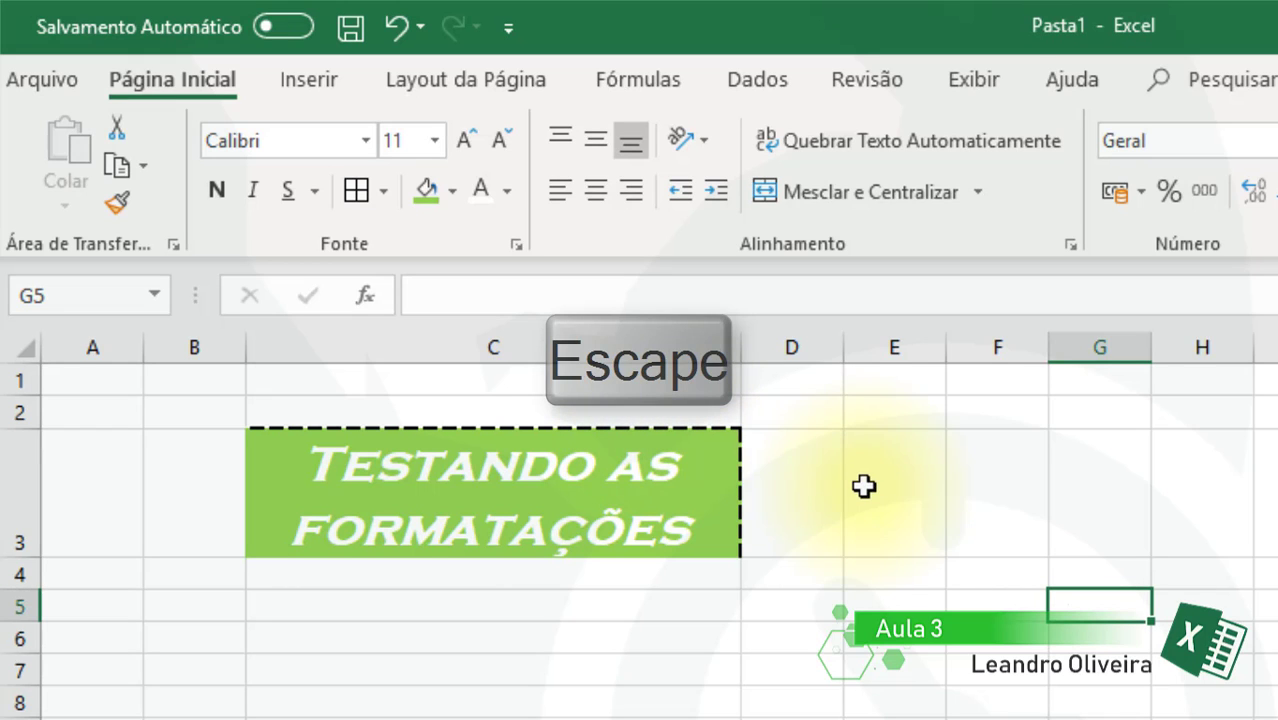
# Apply outside borders (Bordas Externas) to cell C3 in the dashed line style and deselect it
pyautogui.click(488, 481)
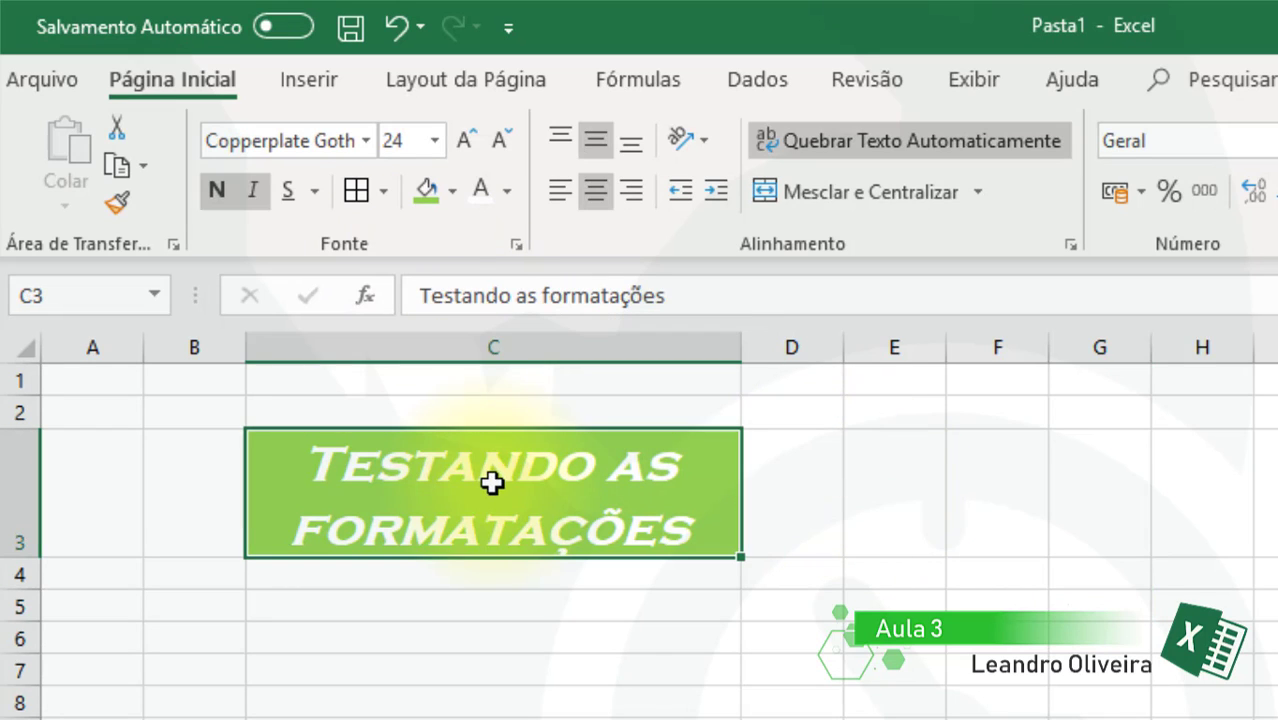
pyautogui.click(384, 192)
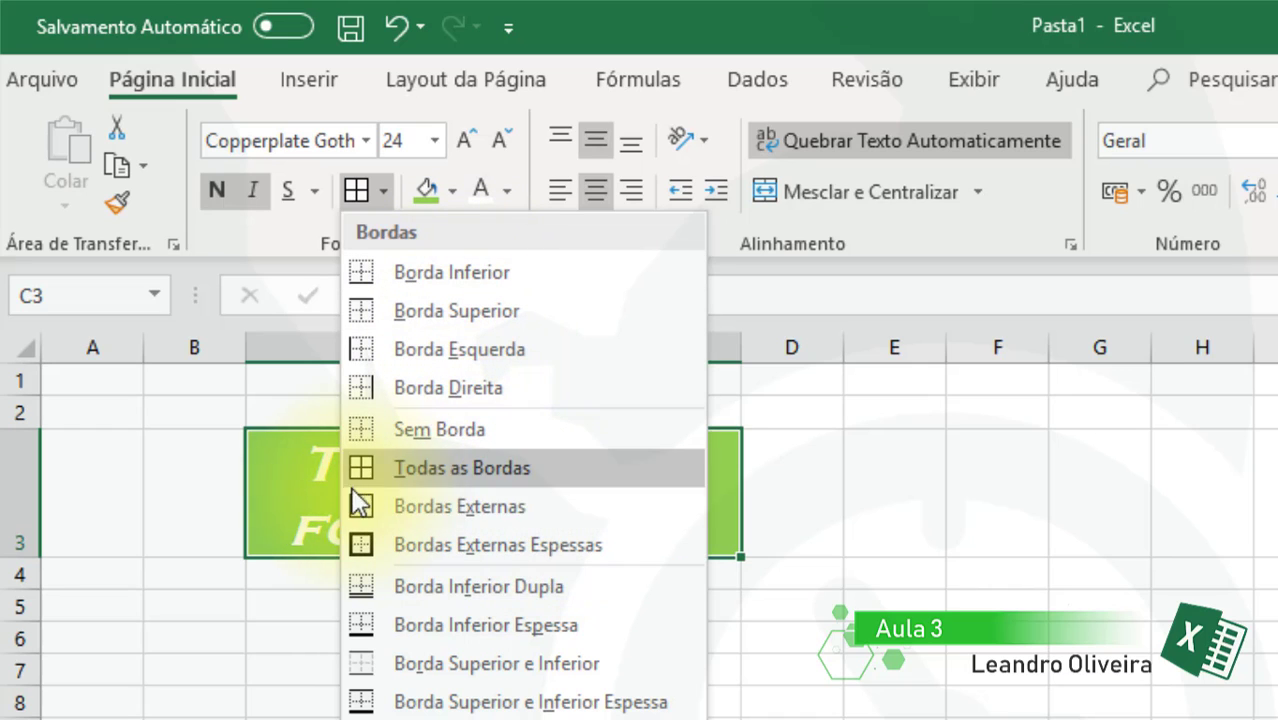
pyautogui.click(410, 502)
pyautogui.hotkey('ctrl', 'c')
pyautogui.click(807, 491)
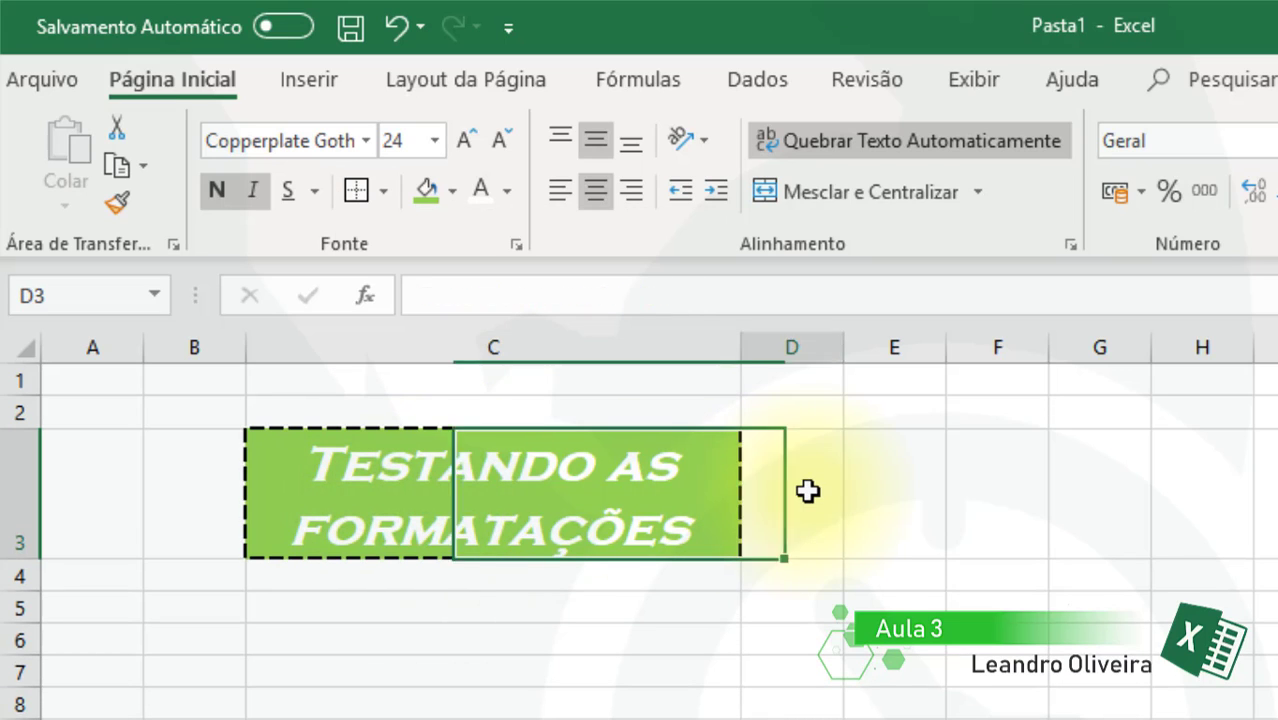
pyautogui.click(1063, 566)
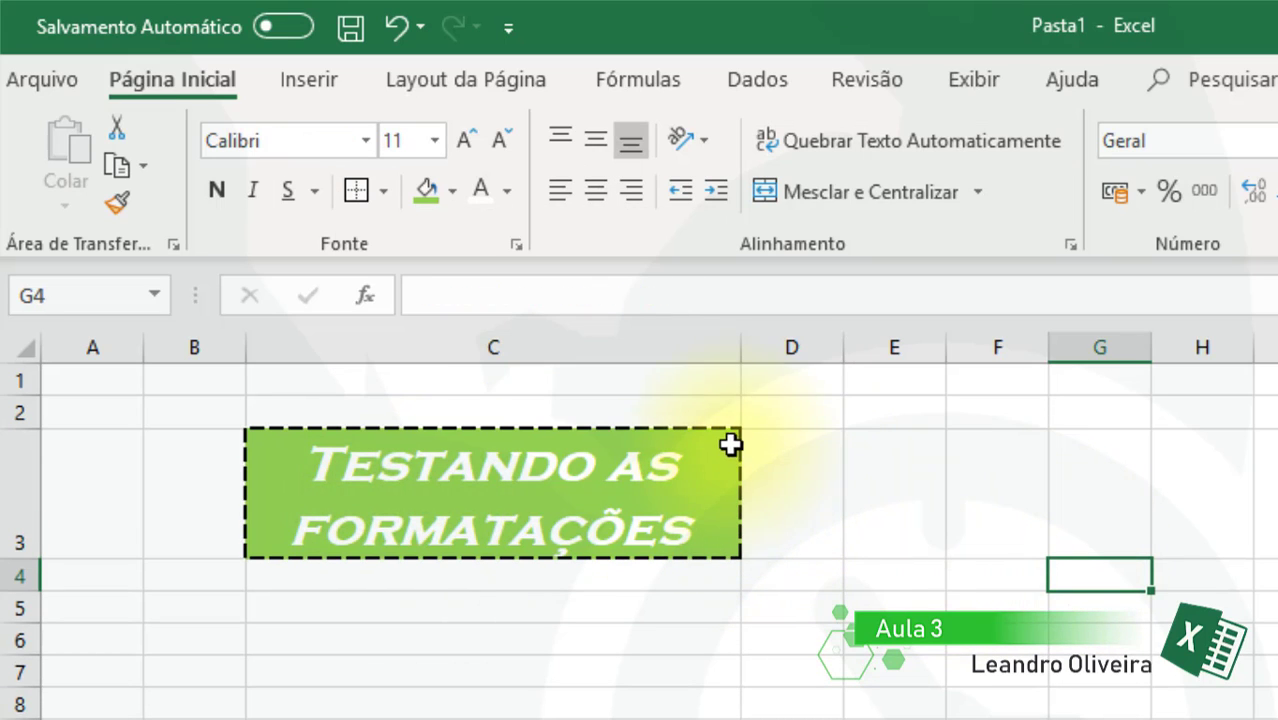
# Set the border line color to standard red, redraw the right edge of cell C3 with it, exit border drawing and reselect C3
pyautogui.click(702, 507)
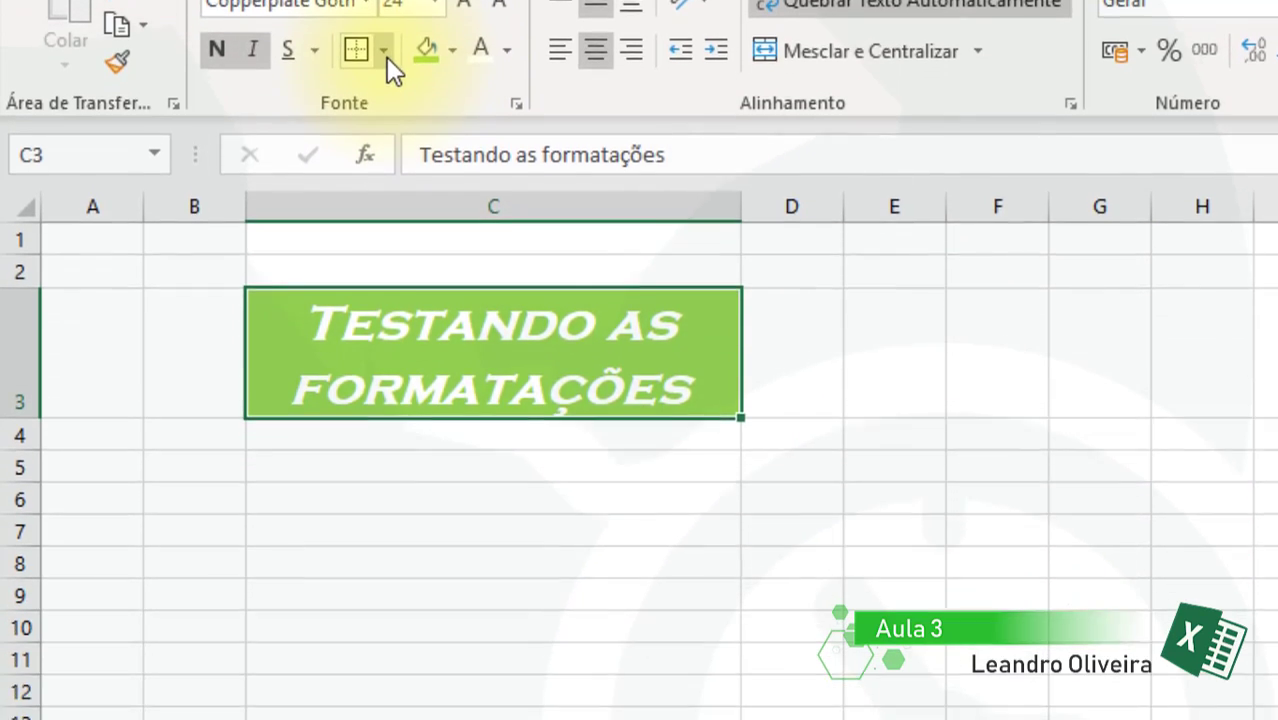
pyautogui.click(385, 55)
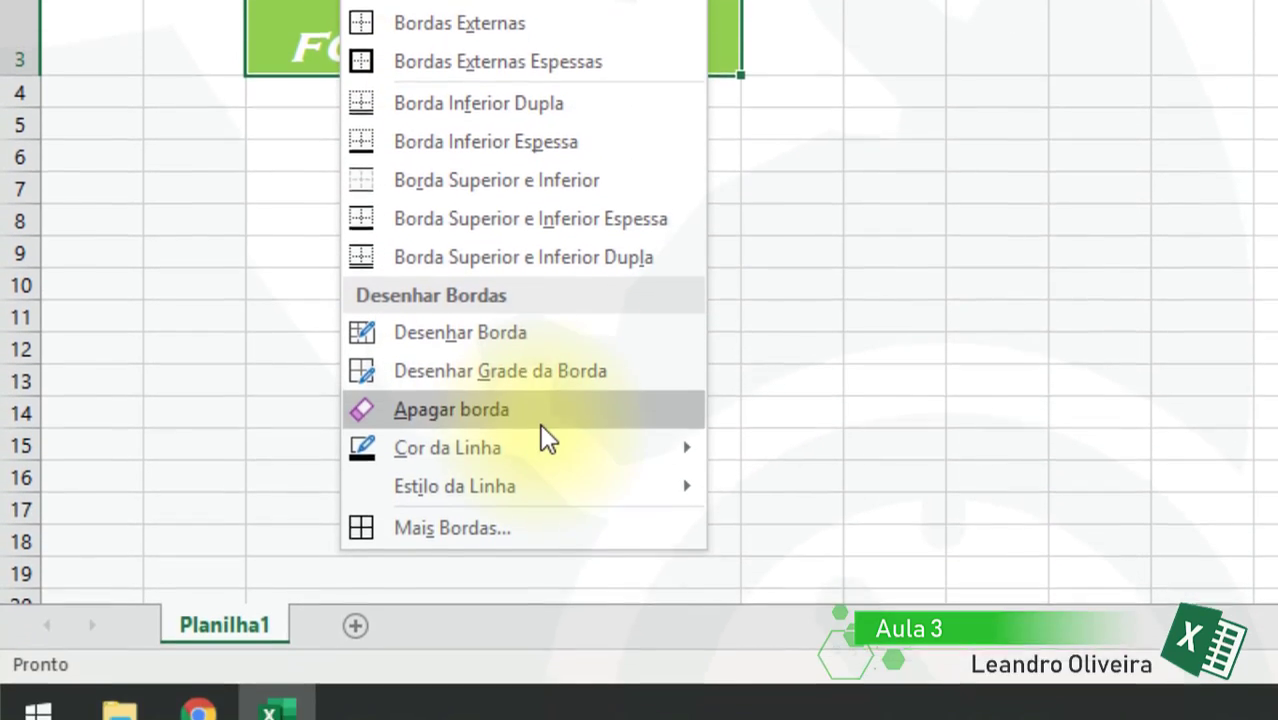
pyautogui.moveTo(527, 418)
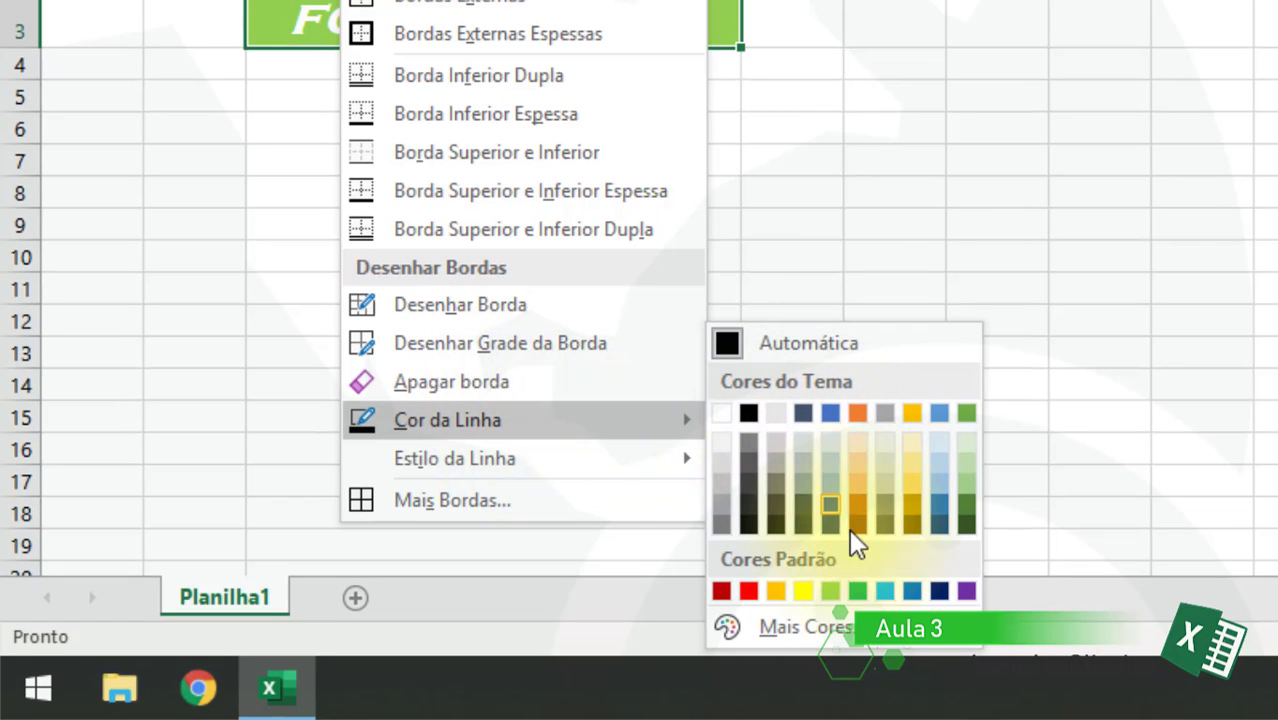
pyautogui.click(751, 587)
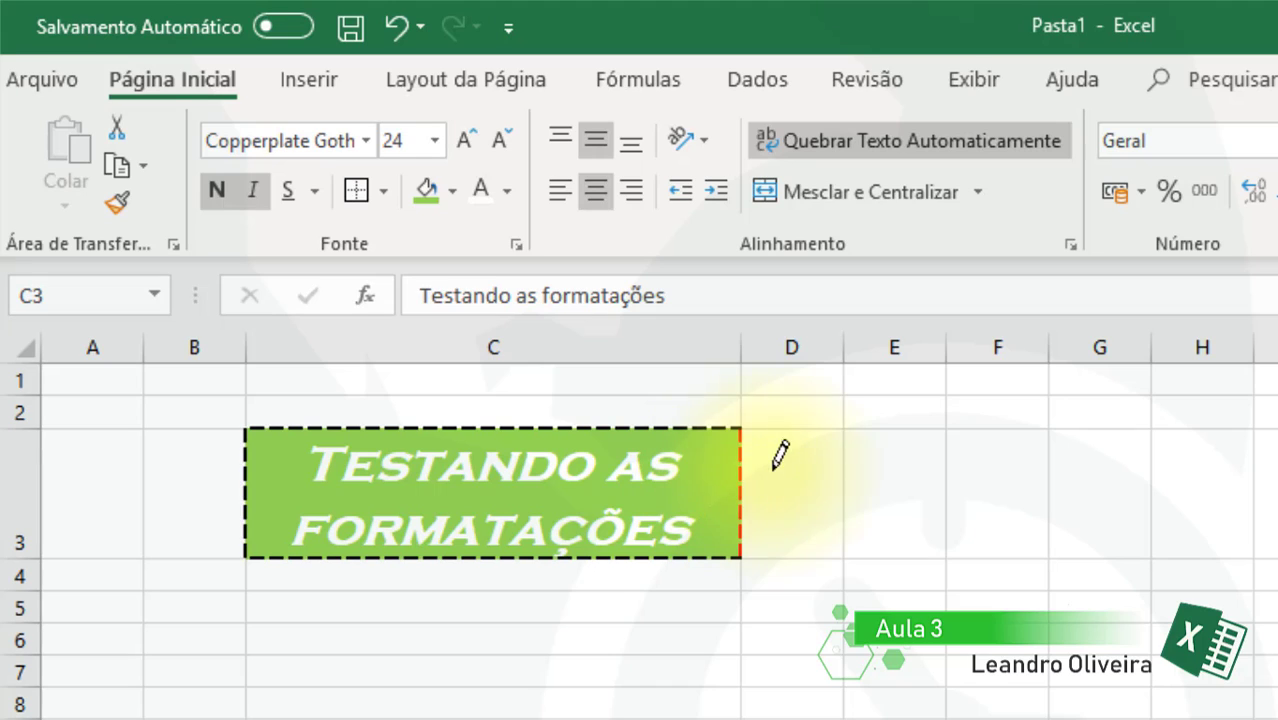
pyautogui.click(743, 458)
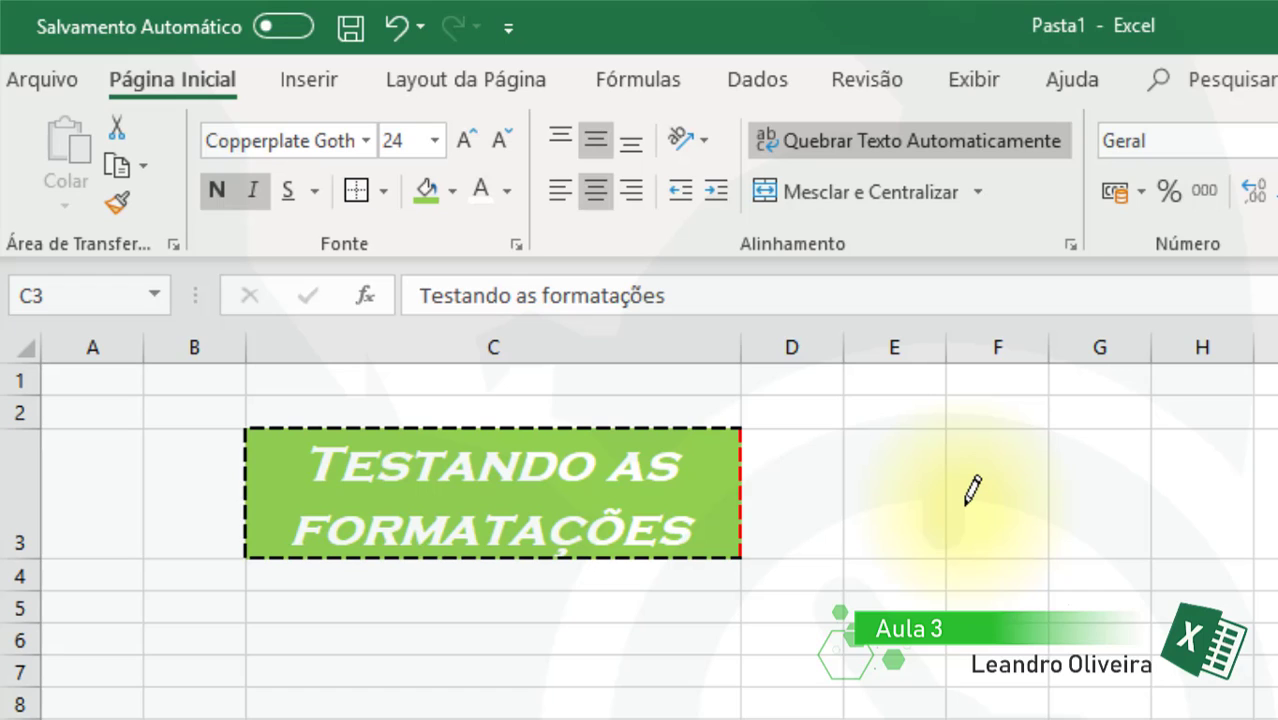
pyautogui.press('Escape')
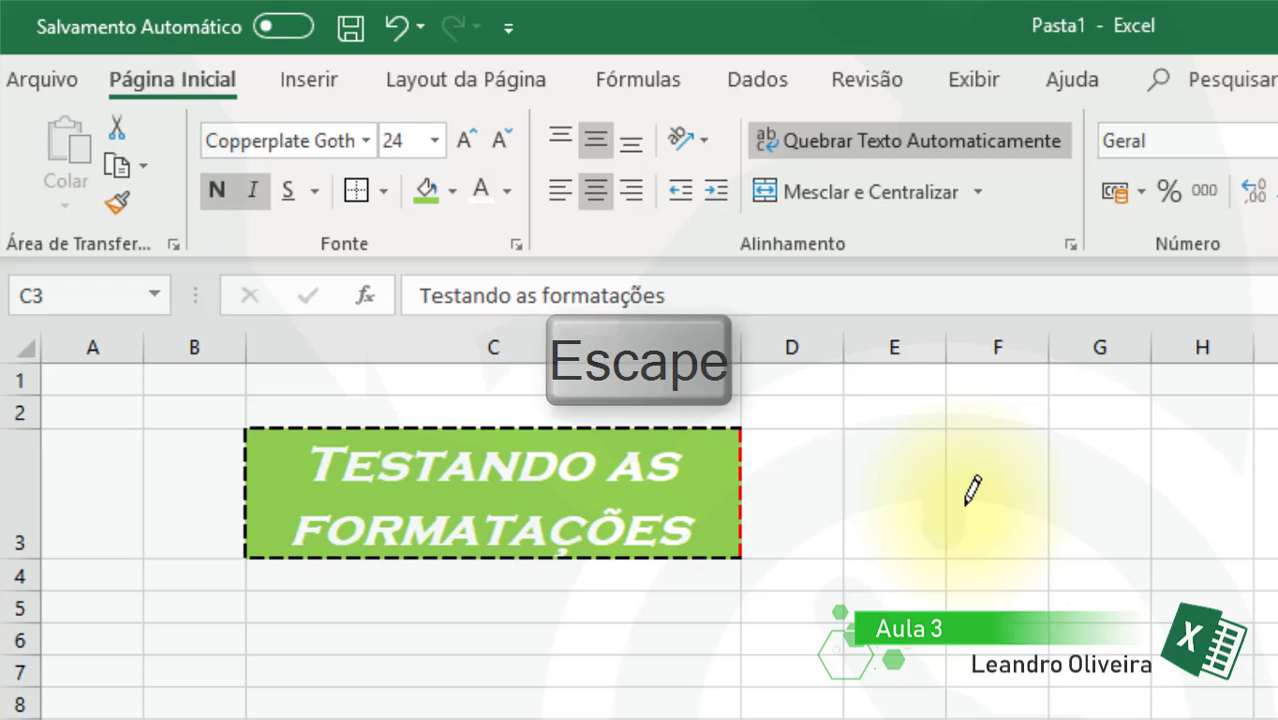
pyautogui.click(755, 505)
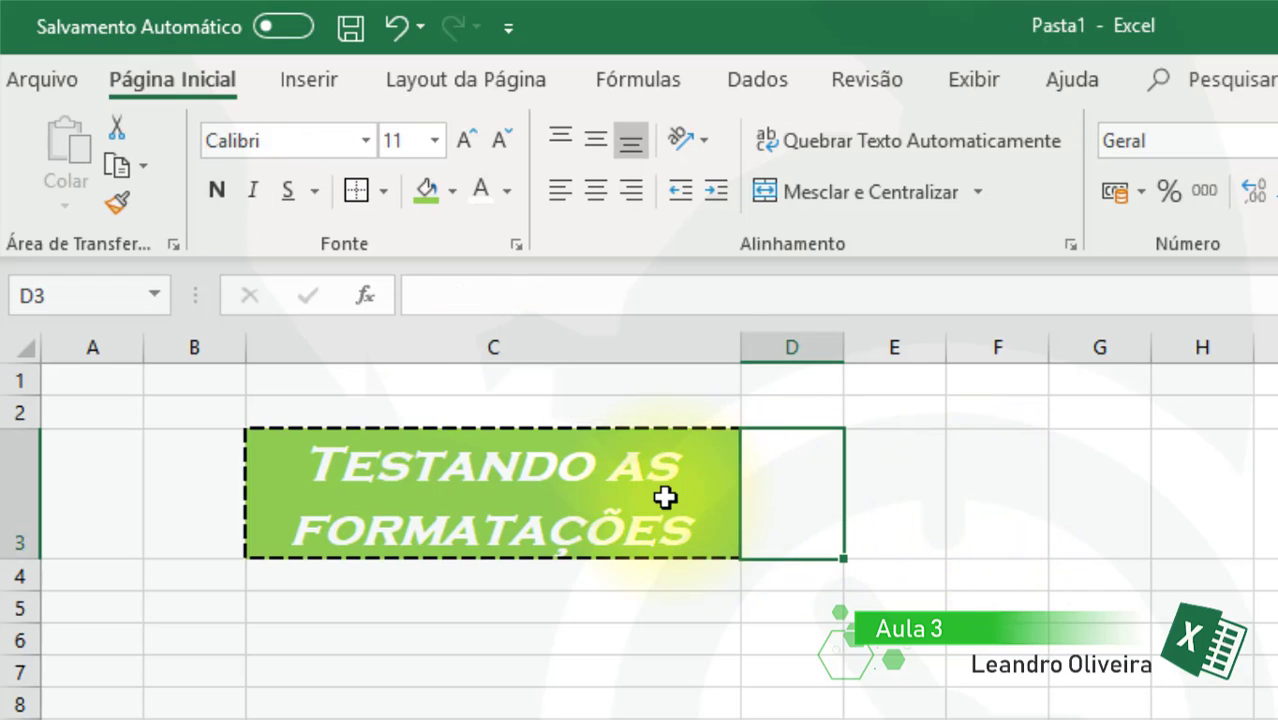
pyautogui.click(658, 497)
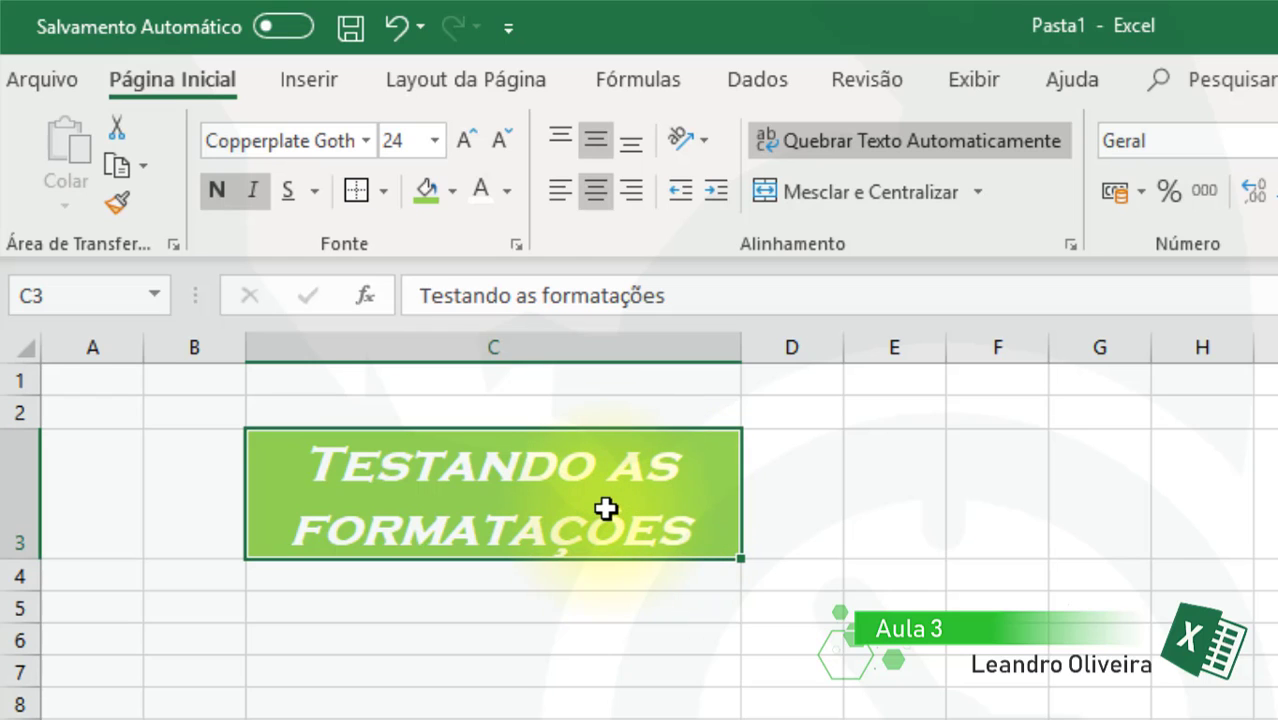
# Apply outside borders (Bordas Externas) to cell C3 in the red dashed line style and deselect the cell
pyautogui.click(383, 192)
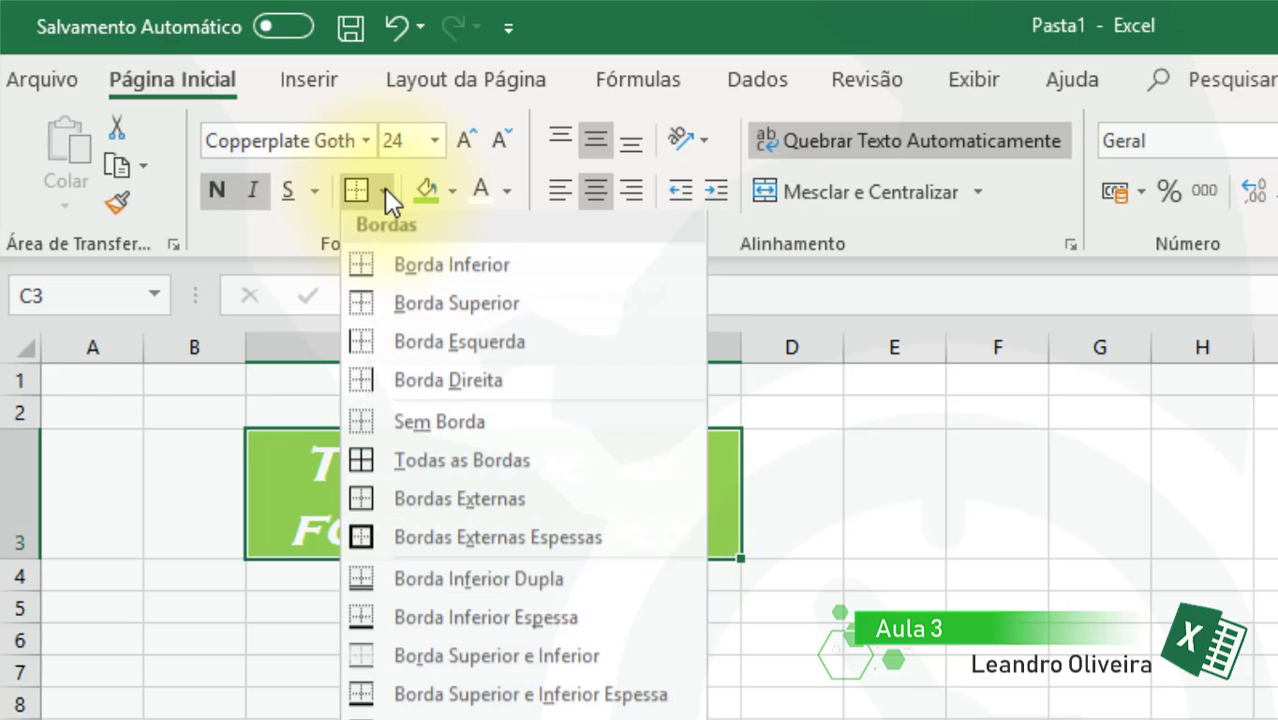
pyautogui.click(550, 507)
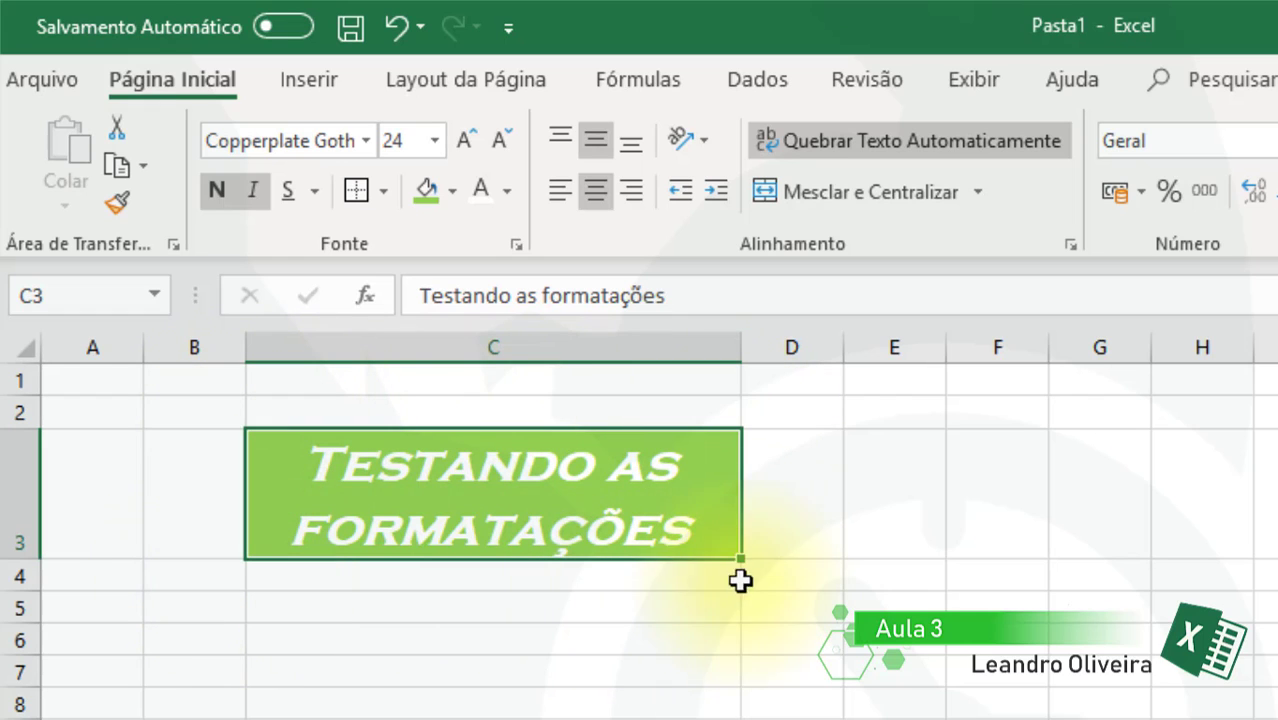
pyautogui.hotkey('ctrl', 'c')
pyautogui.click(910, 527)
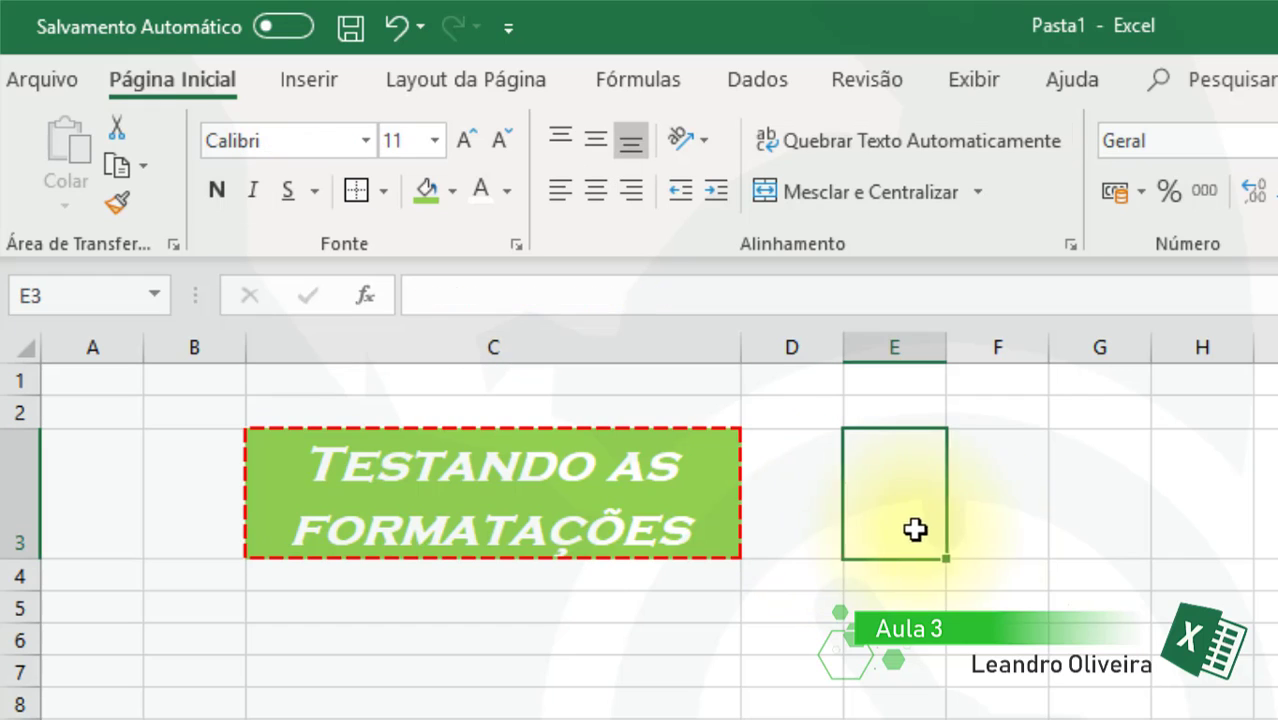
pyautogui.click(573, 527)
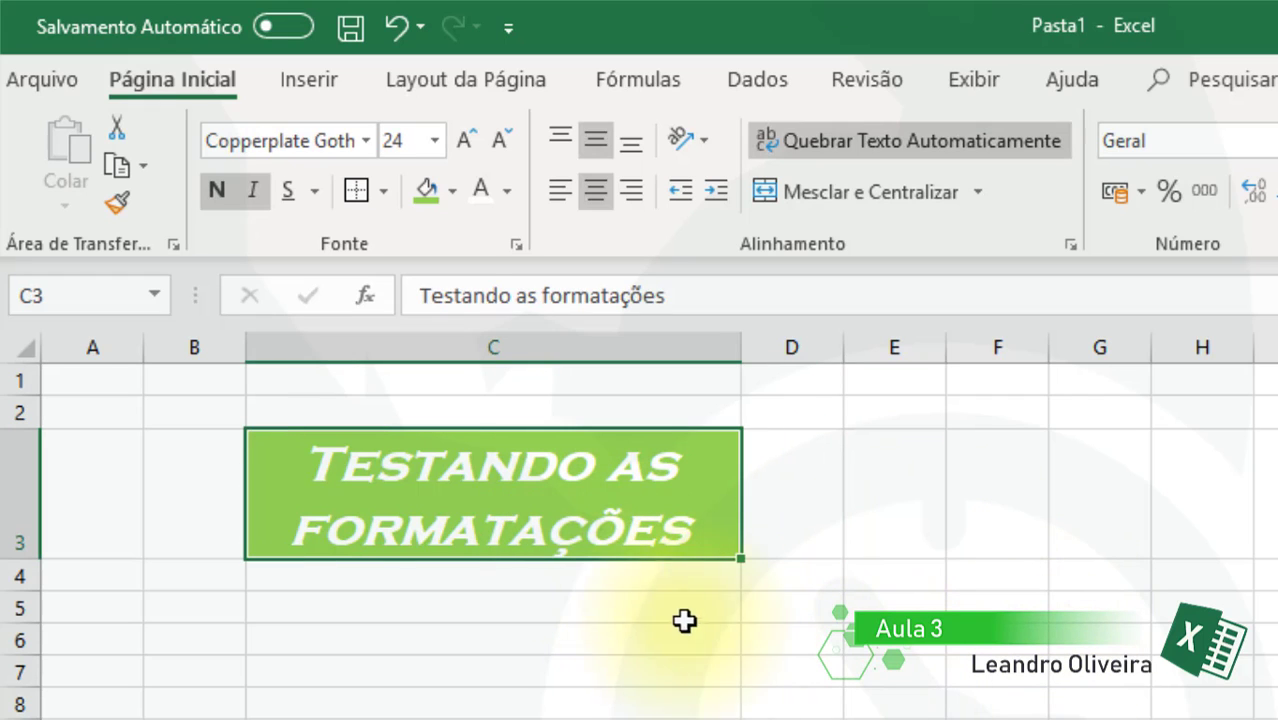
pyautogui.click(767, 582)
pyautogui.click(690, 602)
pyautogui.click(690, 545)
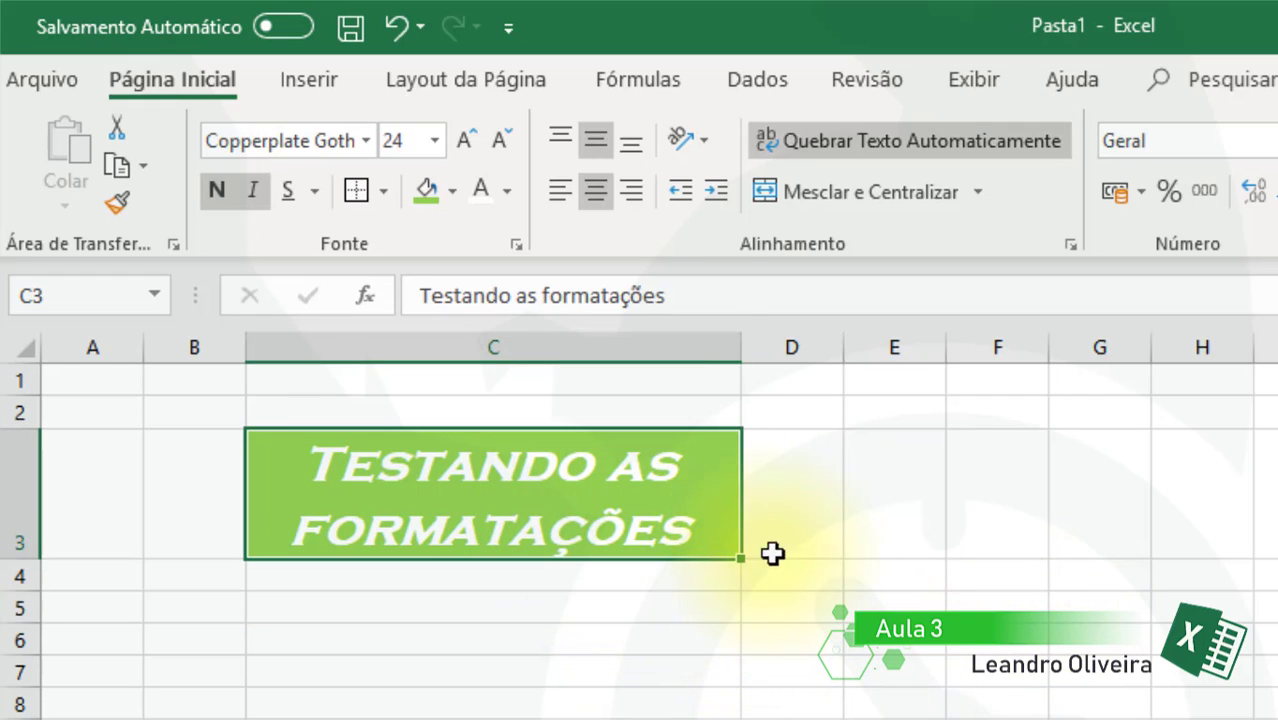
pyautogui.click(790, 532)
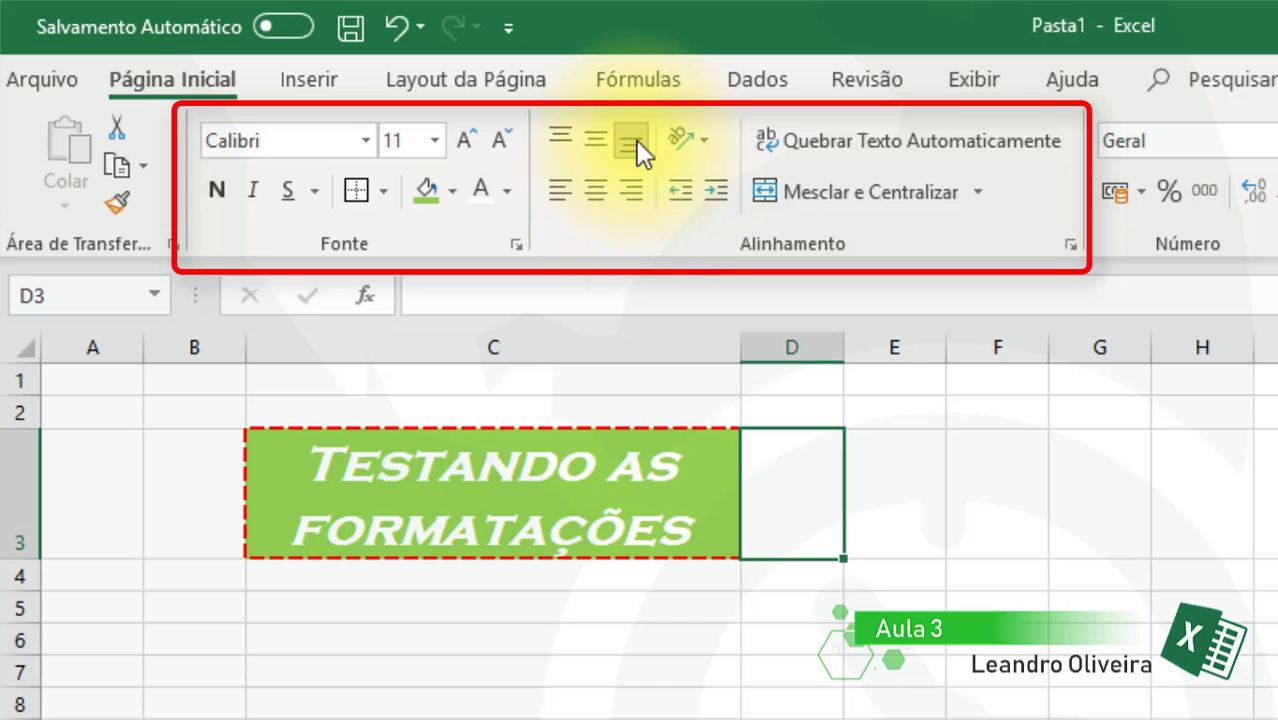
# Enter 1000 in cell C5 and 2000 in cell C6
pyautogui.click(572, 607)
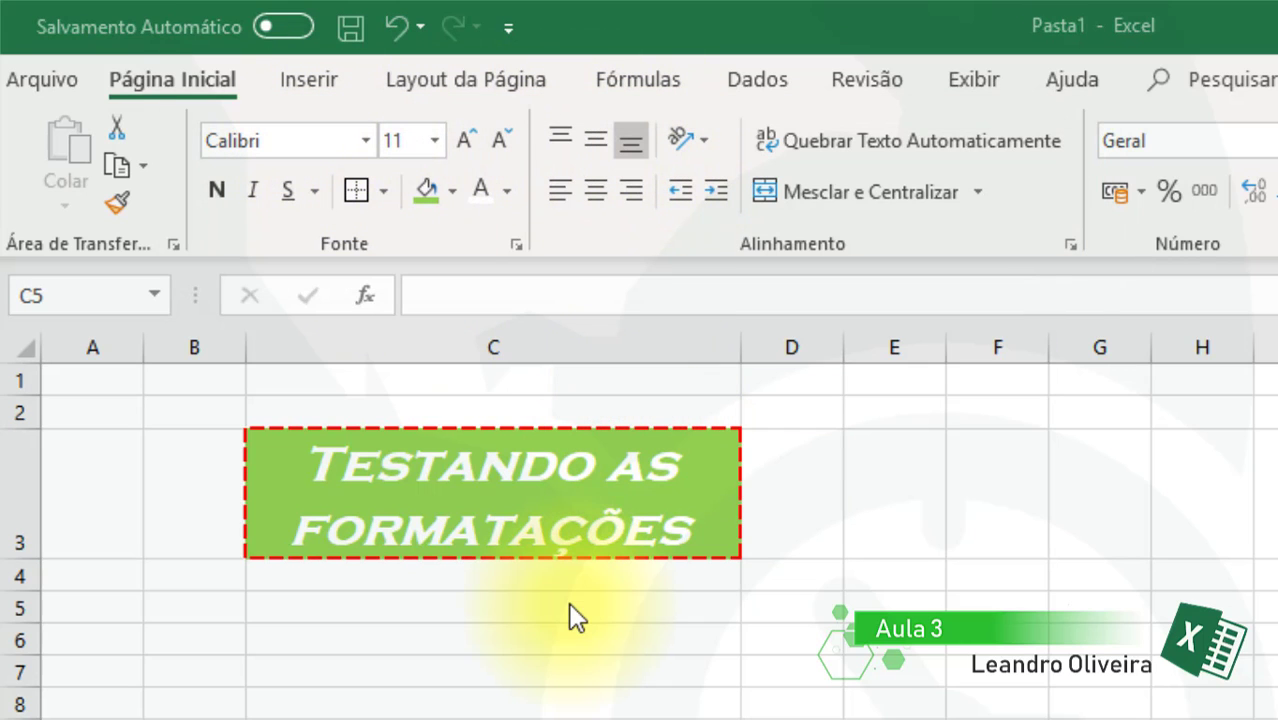
pyautogui.click(530, 606)
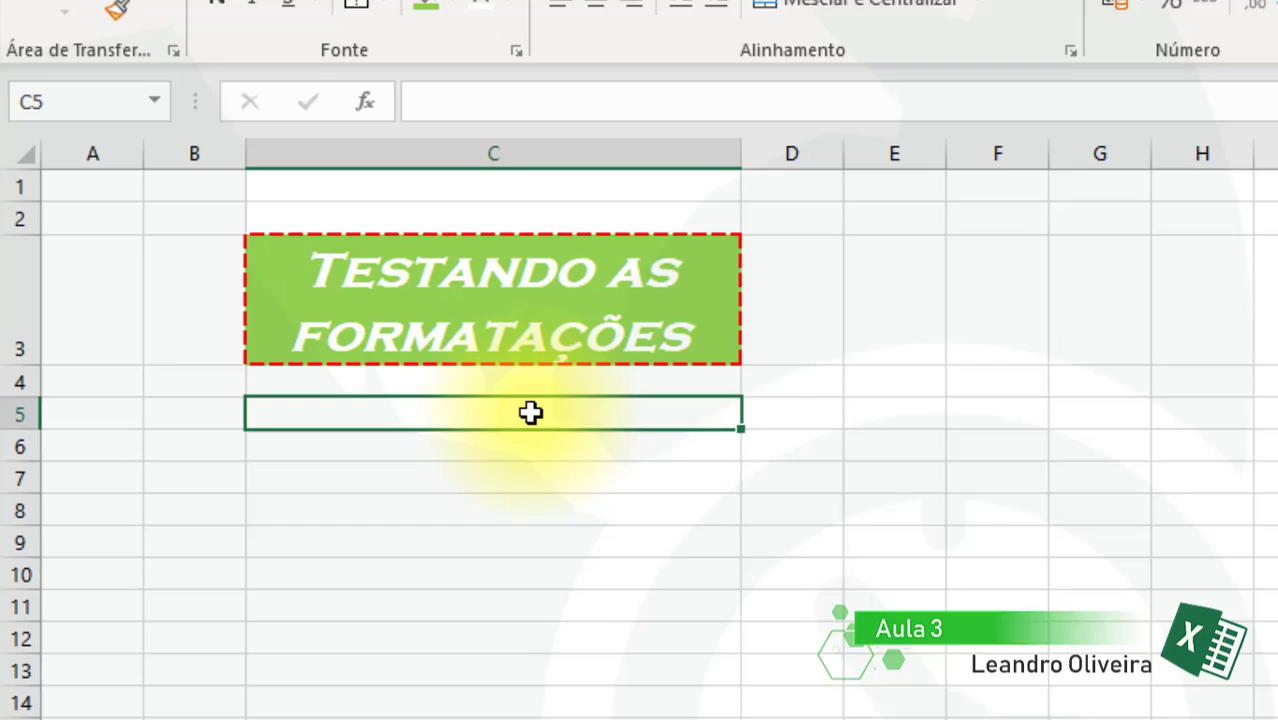
pyautogui.rightClick(530, 413)
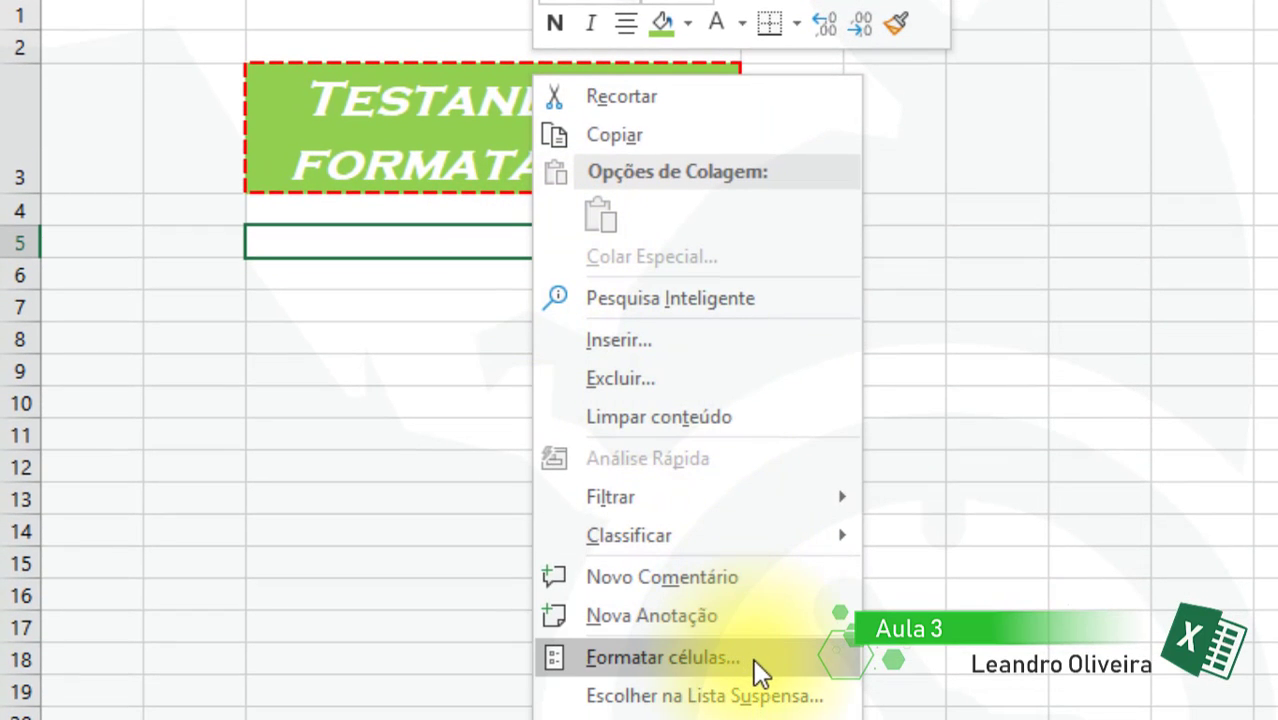
pyautogui.press('Escape')
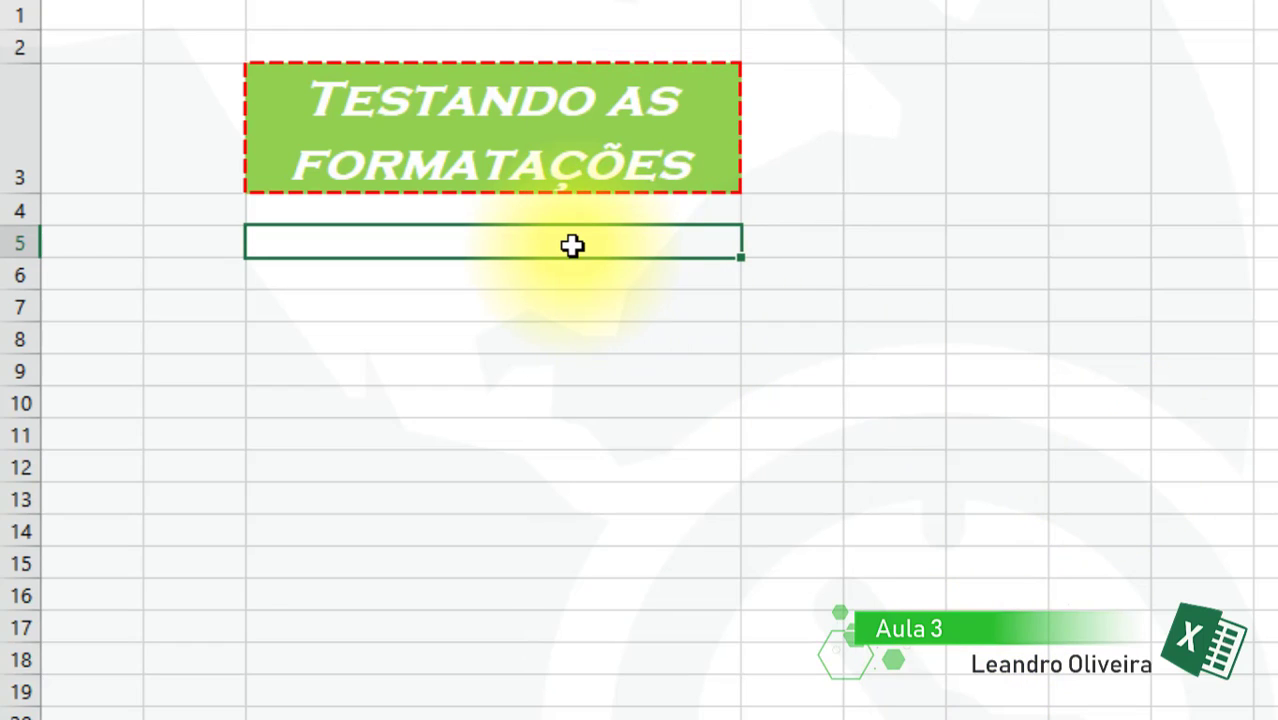
pyautogui.press('Return')
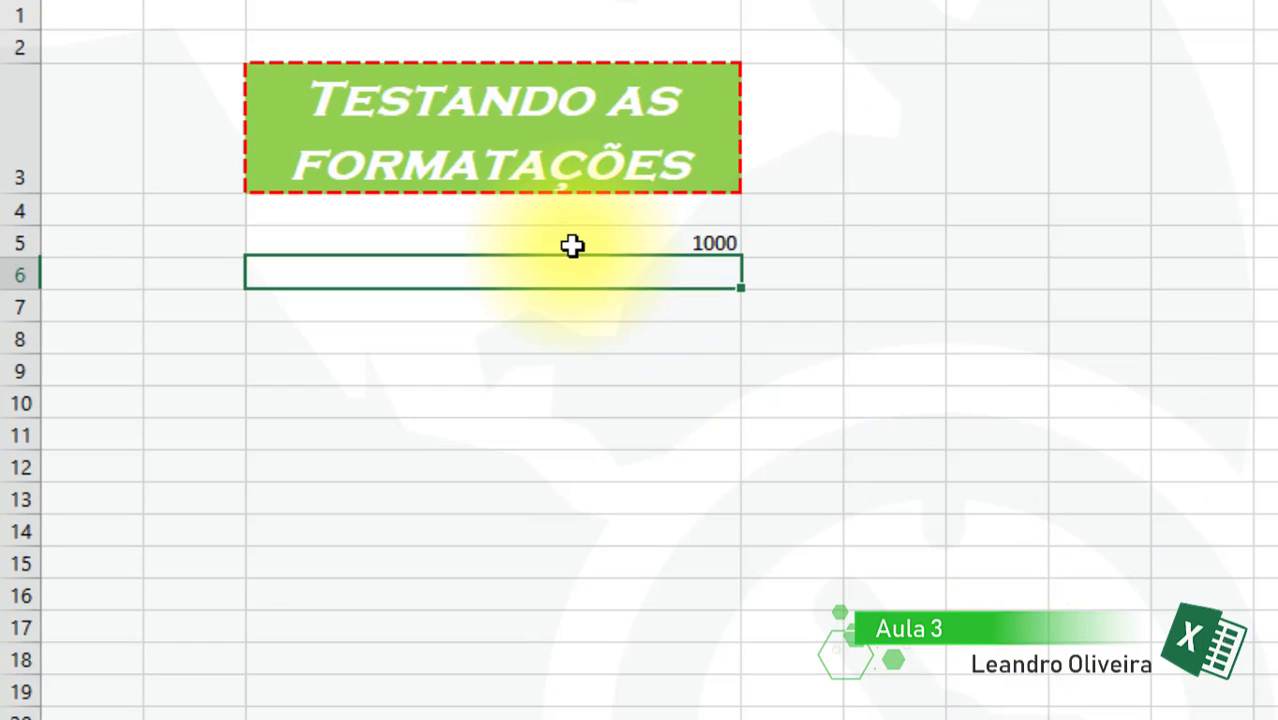
pyautogui.click(401, 238)
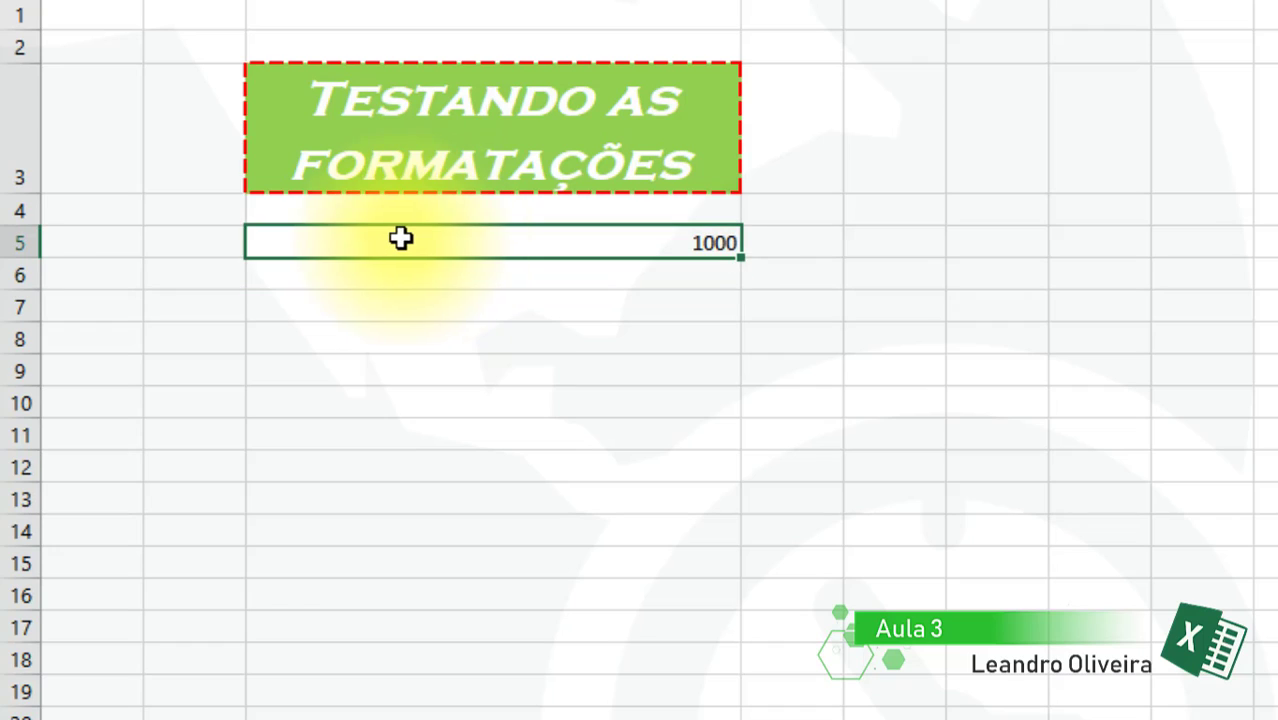
pyautogui.click(440, 278)
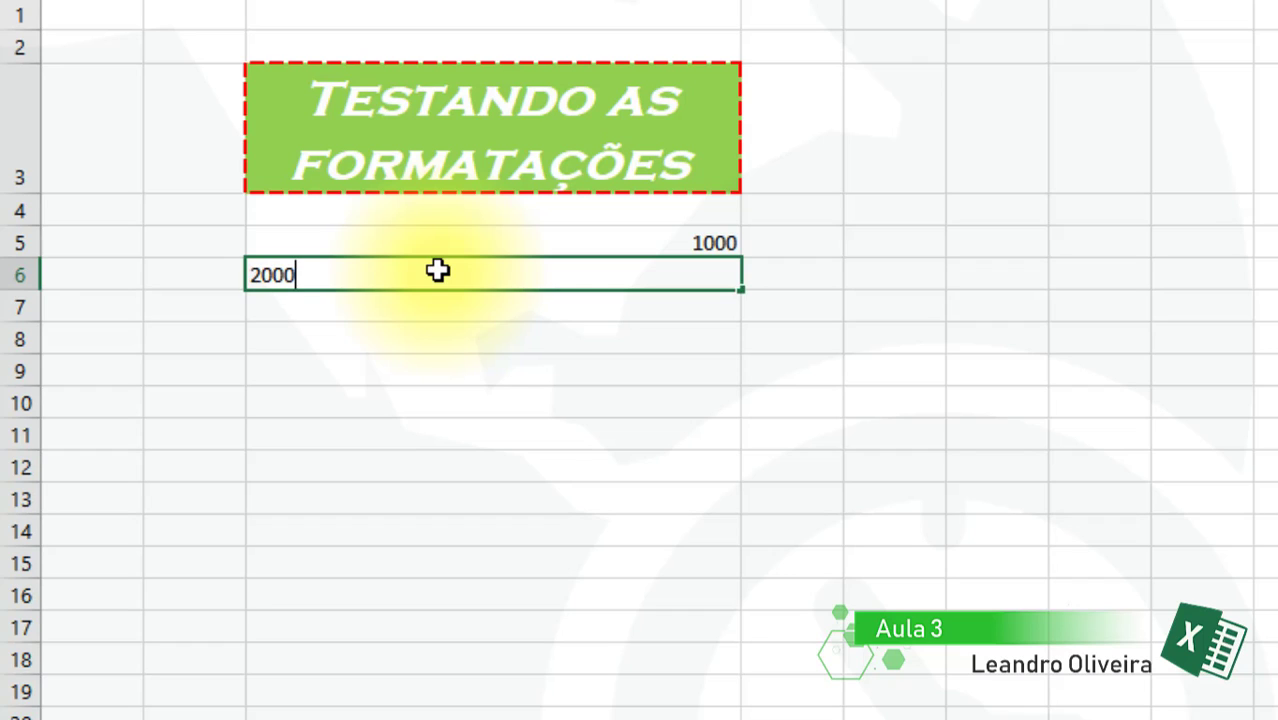
pyautogui.press('Return')
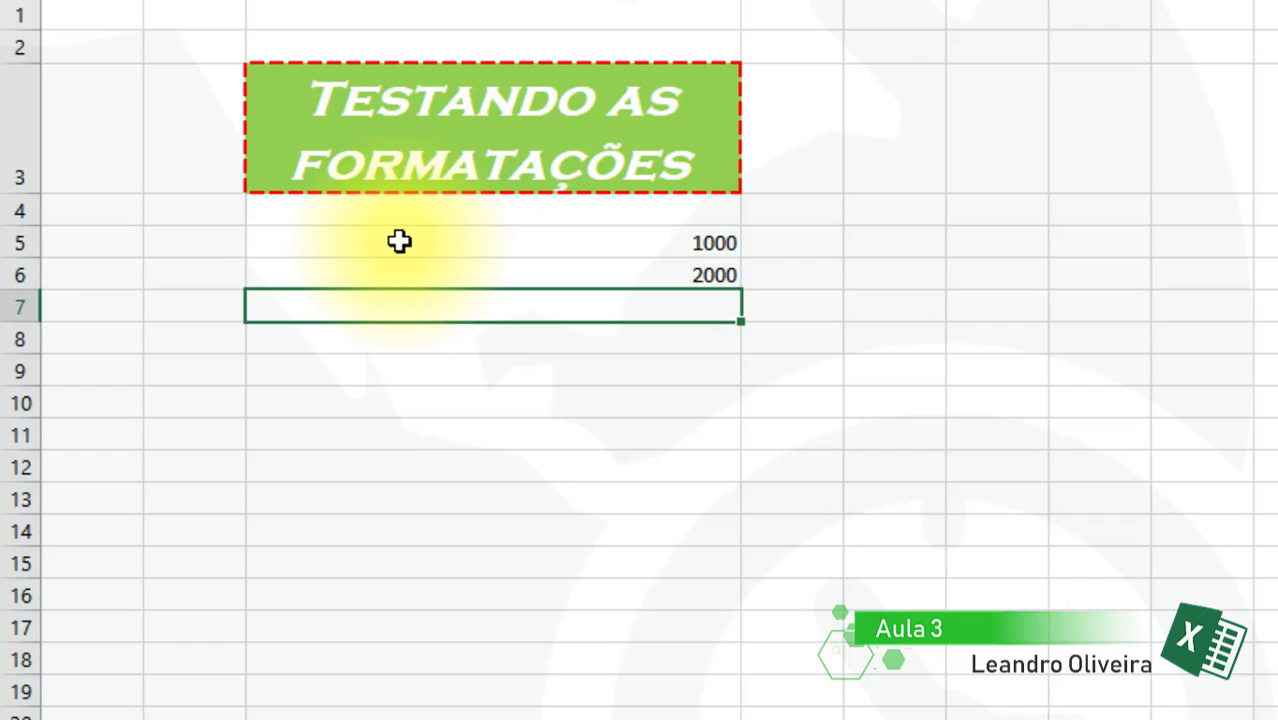
# Select the range C5:C6, open its Format Cells (Formatar Células) dialog and move the dialog clear of the data
pyautogui.moveTo(399, 240); pyautogui.dragTo(405, 269)
pyautogui.click(405, 262)
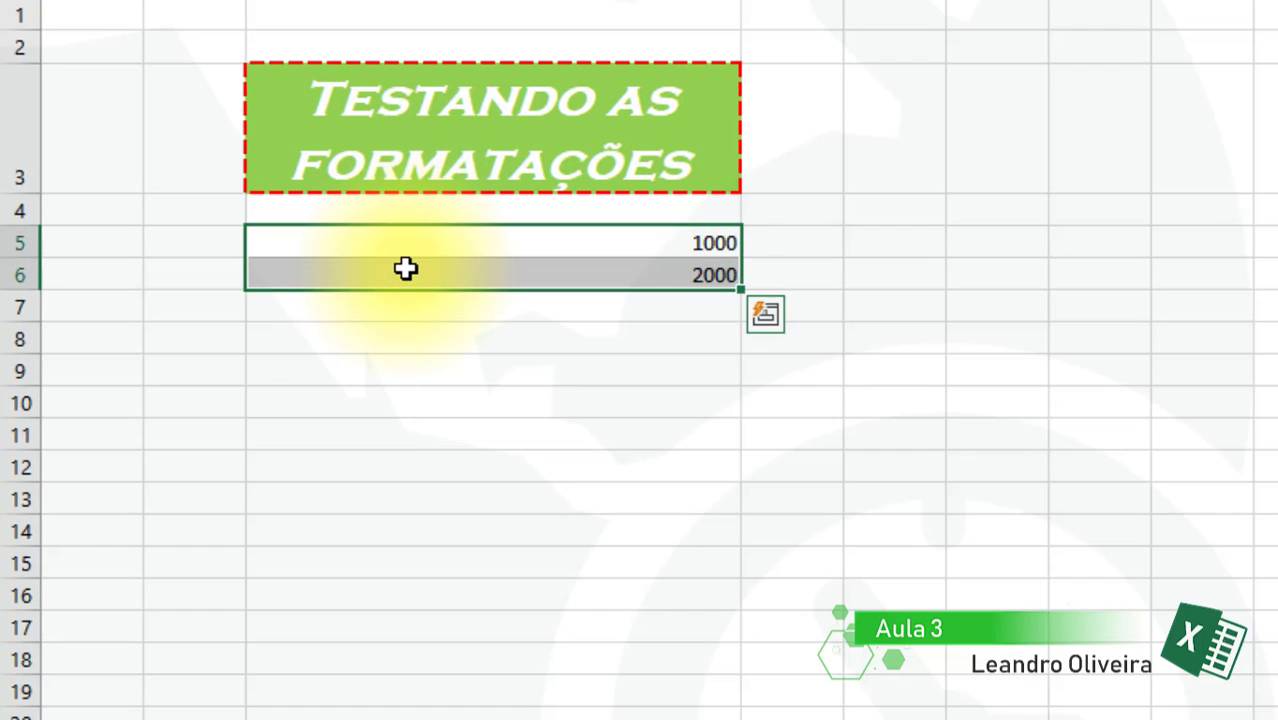
pyautogui.rightClick(276, 272)
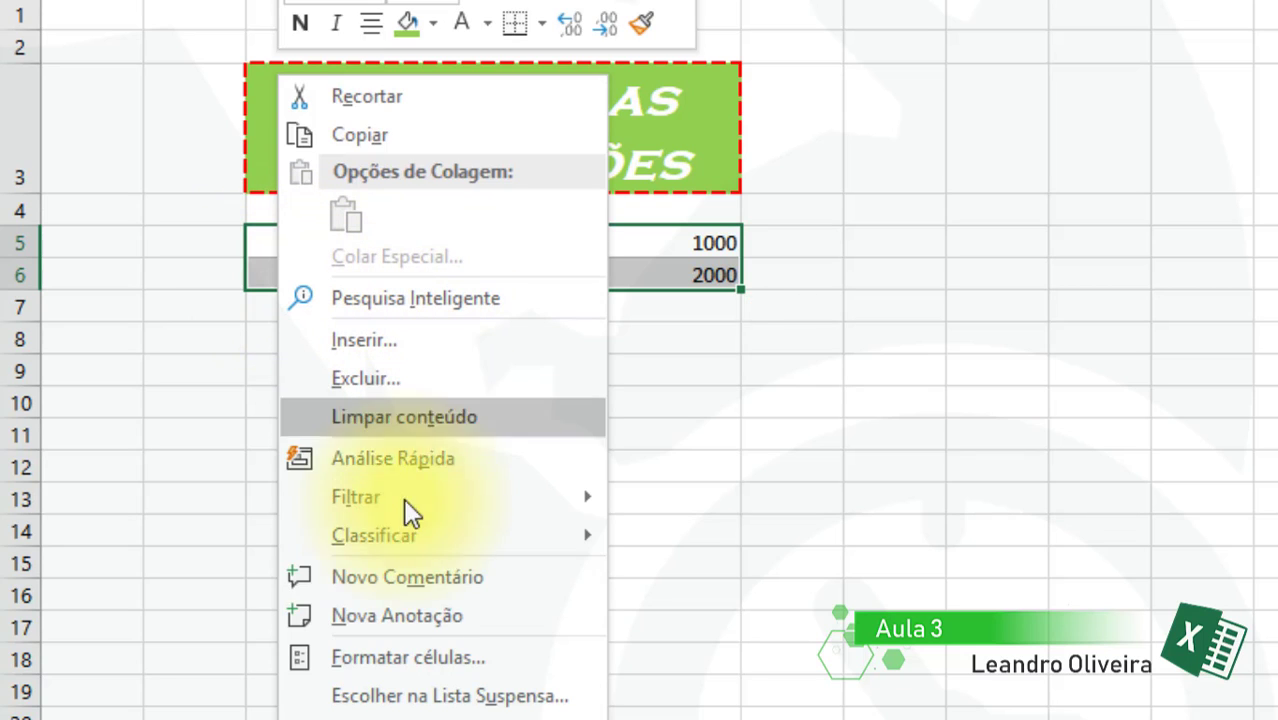
pyautogui.click(561, 662)
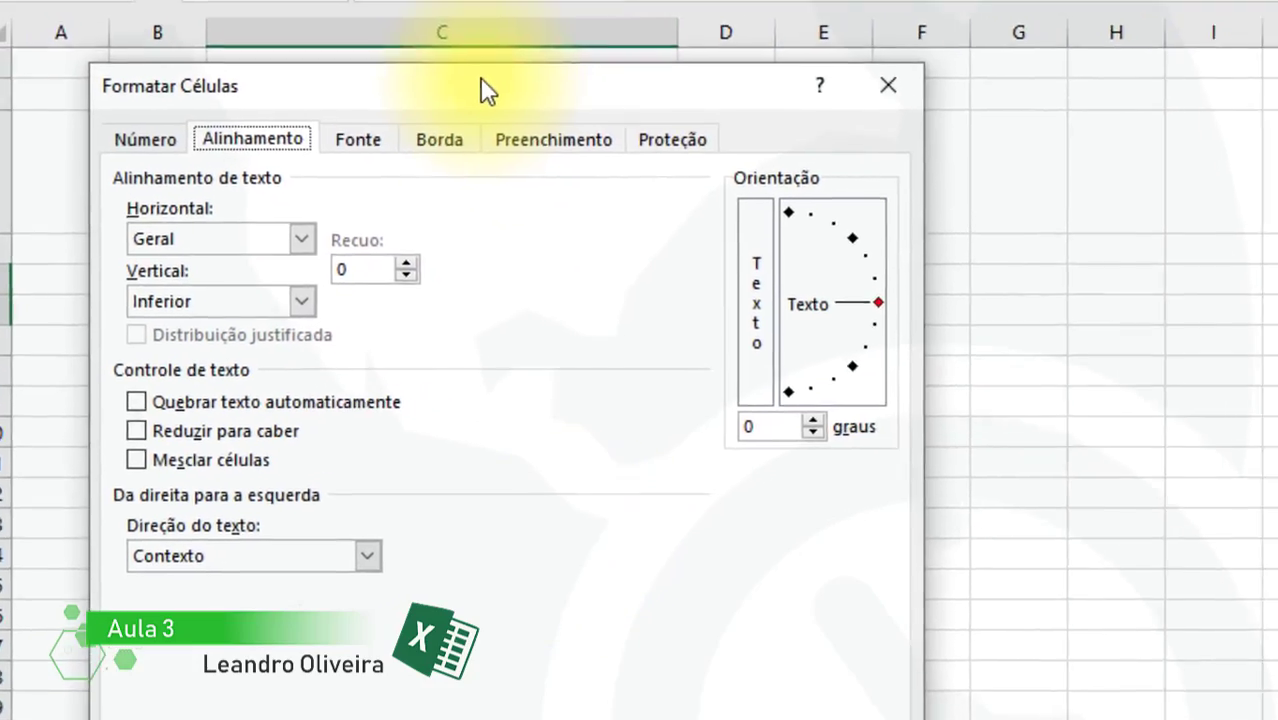
pyautogui.moveTo(536, 34); pyautogui.dragTo(1015, 7)
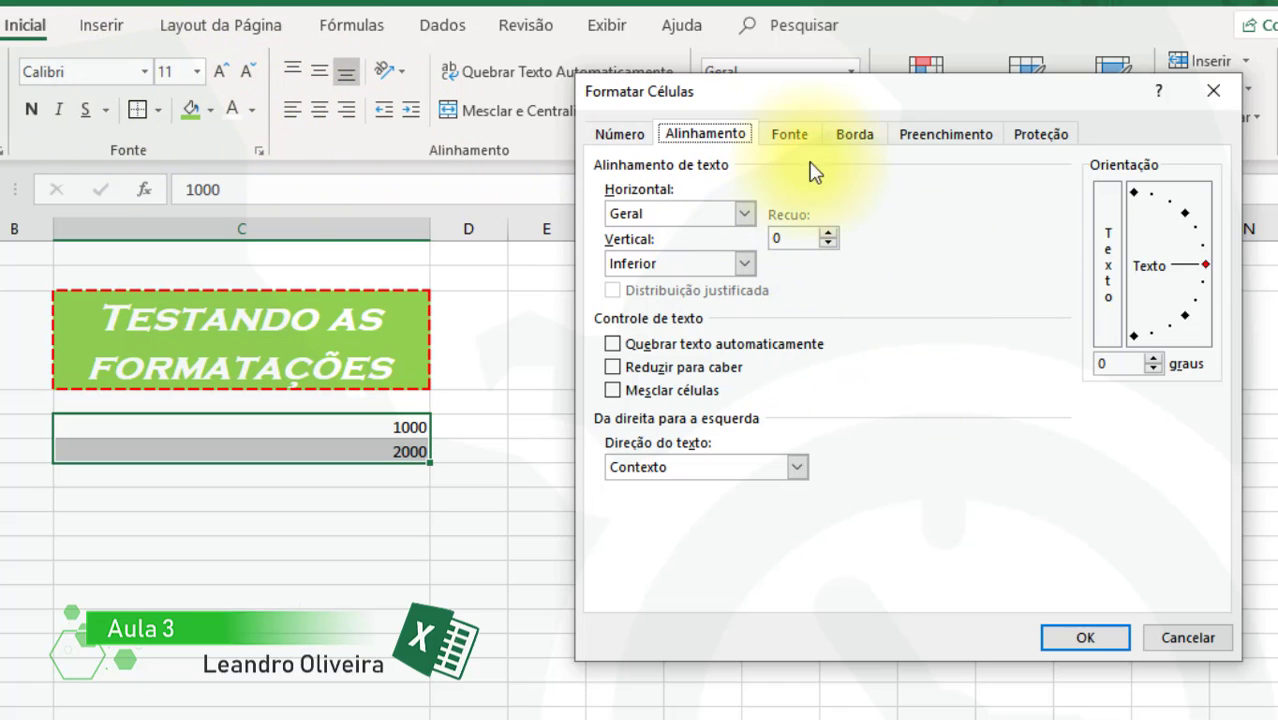
pyautogui.moveTo(873, 100); pyautogui.dragTo(743, 93)
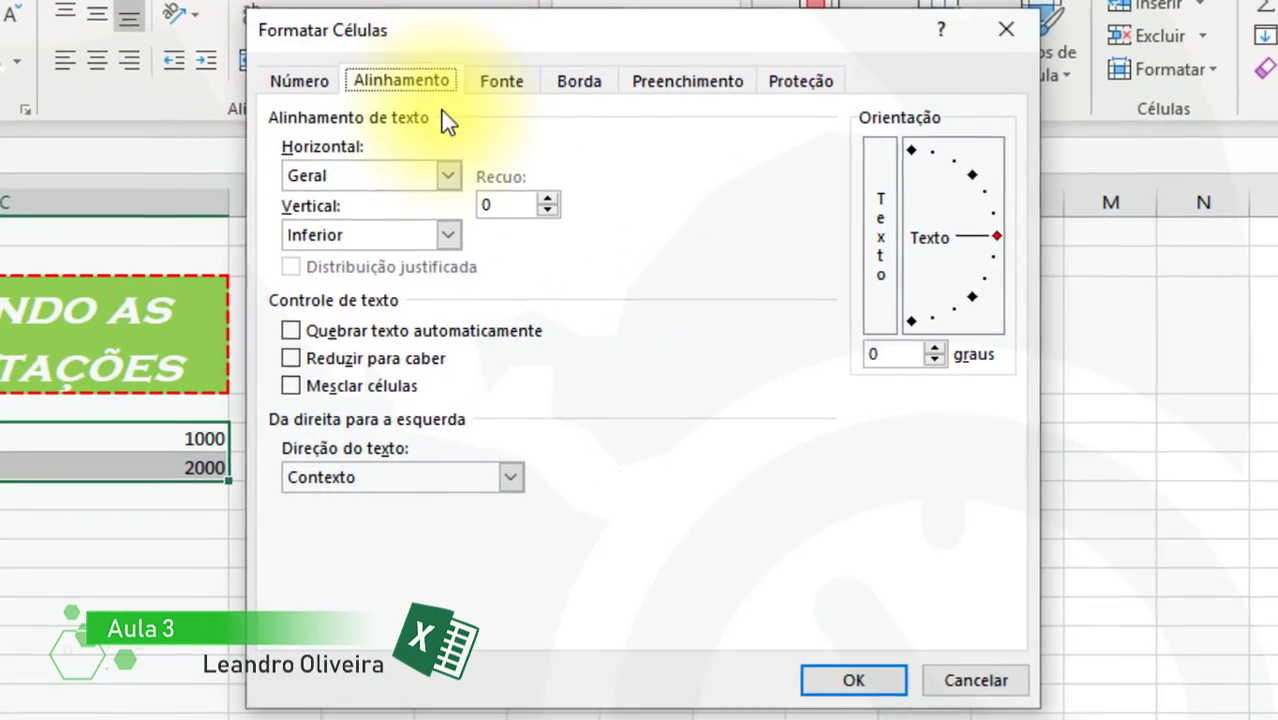
# Set both the horizontal and vertical text alignment of C5:C6 to Centro
pyautogui.click(447, 177)
pyautogui.click(385, 236)
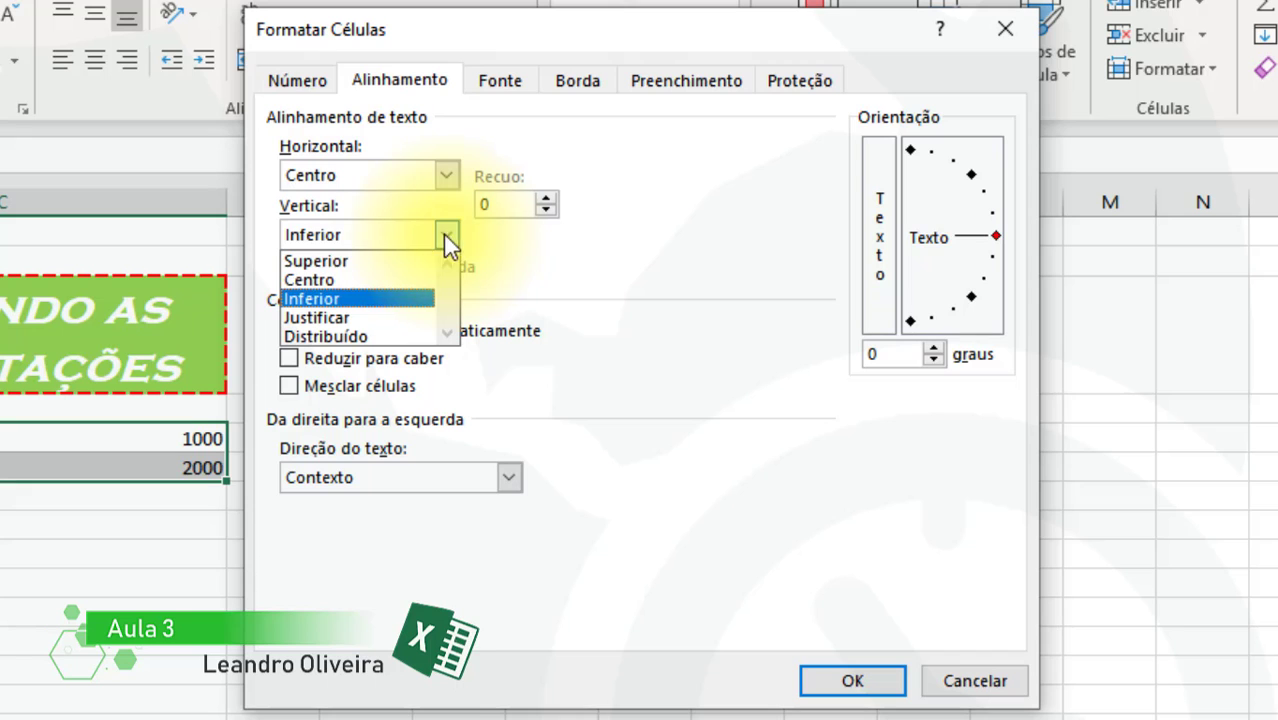
pyautogui.click(362, 279)
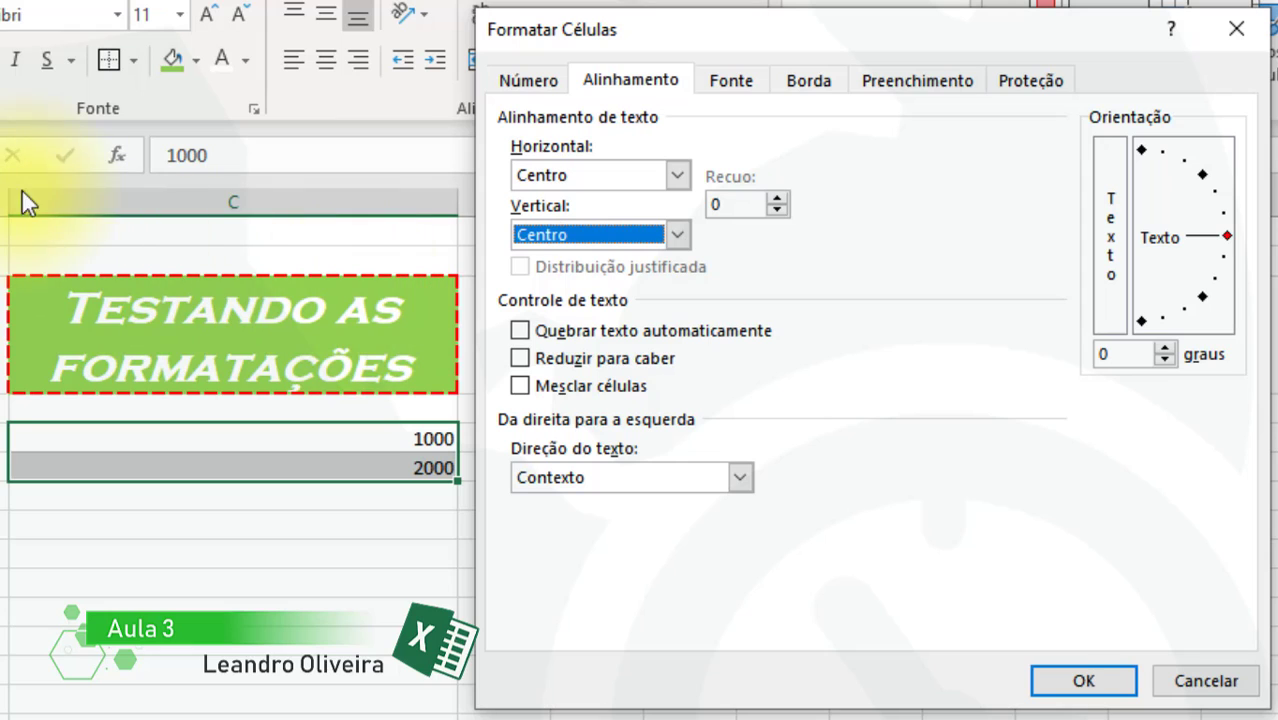
# Choose Arial as the font for the range C5:C6 in the cell formatting
pyautogui.click(731, 80)
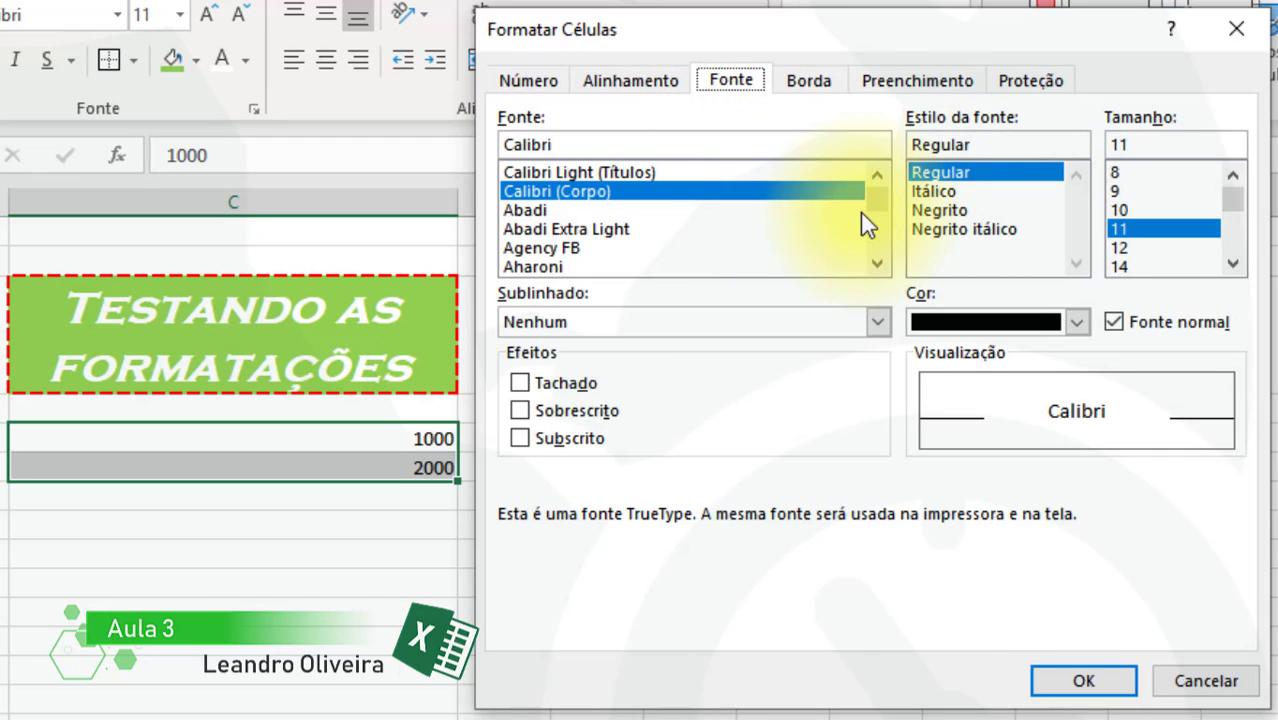
pyautogui.moveTo(872, 207); pyautogui.dragTo(881, 177)
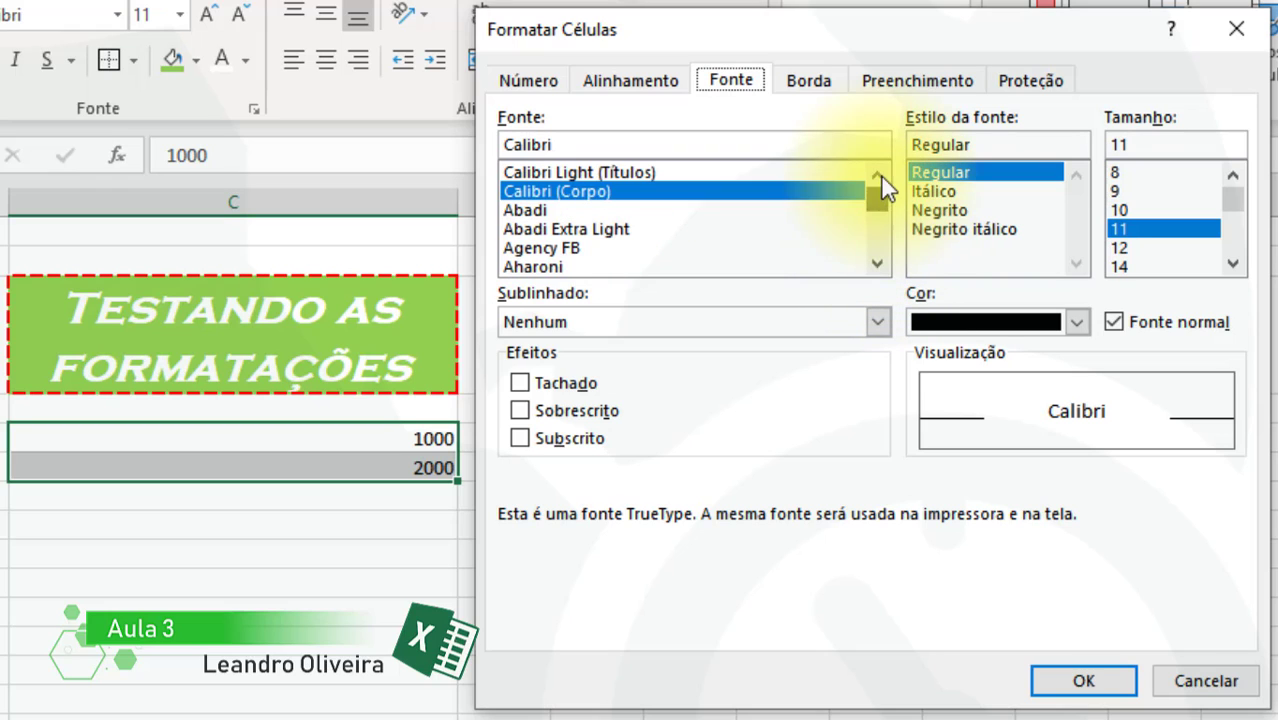
pyautogui.click(880, 262)
pyautogui.click(880, 262)
pyautogui.click(880, 262)
pyautogui.click(880, 262)
pyautogui.click(880, 262)
pyautogui.click(880, 262)
pyautogui.click(880, 262)
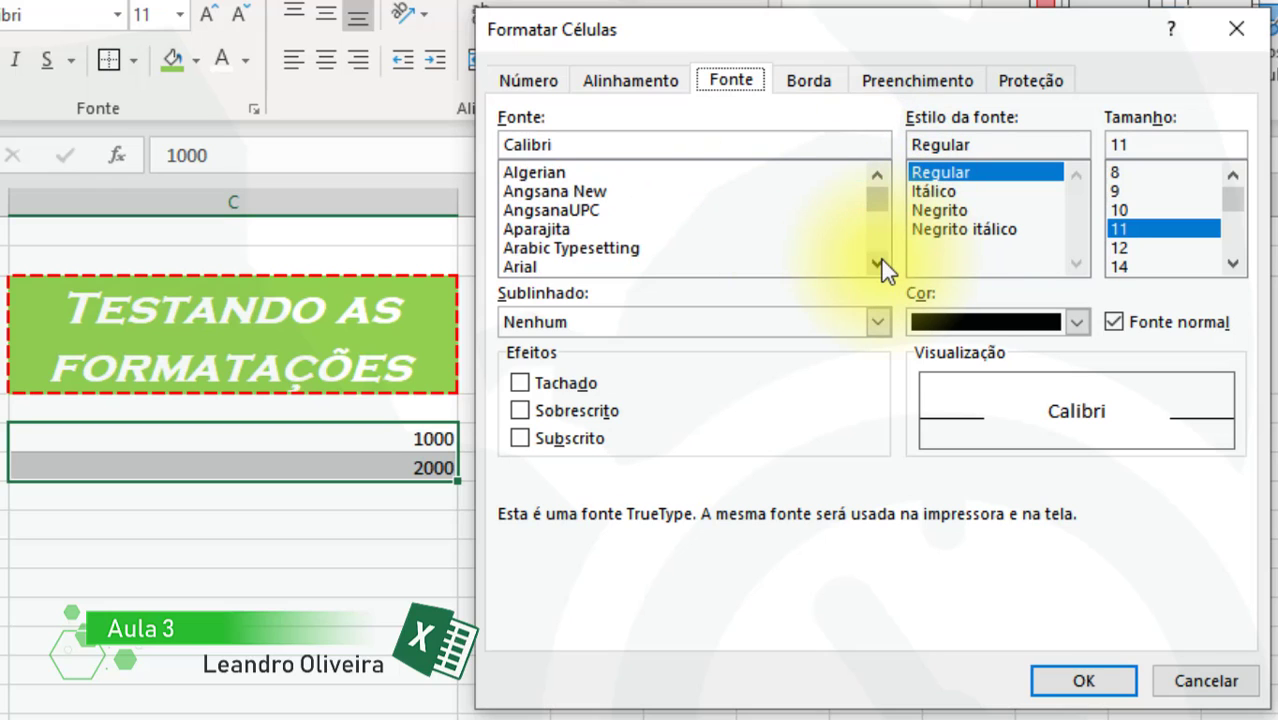
pyautogui.click(880, 262)
pyautogui.click(565, 248)
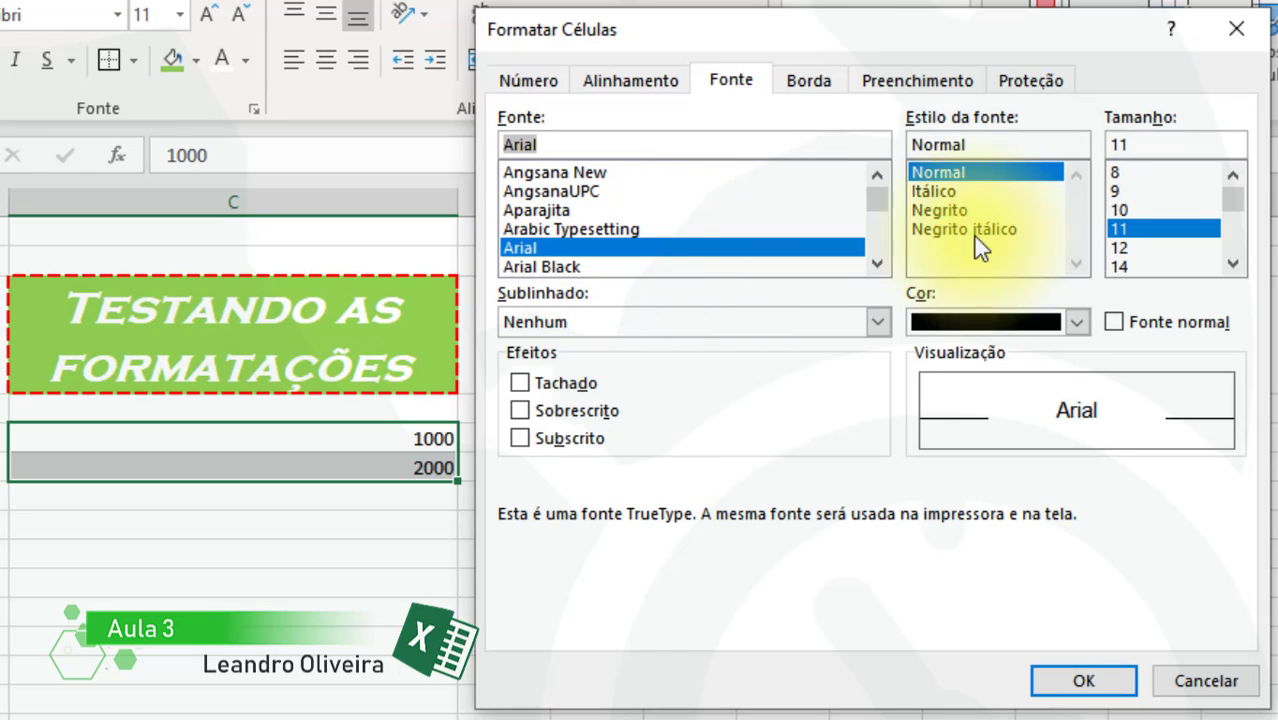
# Set the font of C5:C6 to bold (Negrito), size 14, in standard blue
pyautogui.click(968, 206)
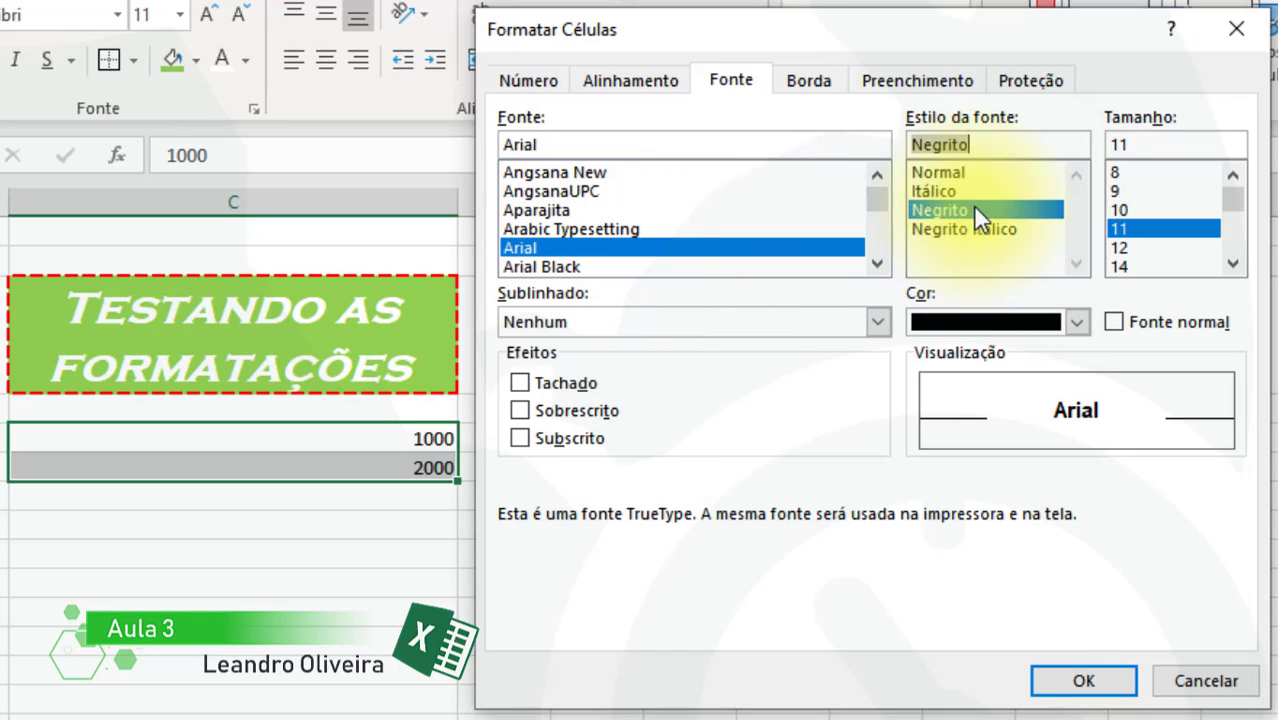
pyautogui.click(1231, 265)
pyautogui.click(1231, 265)
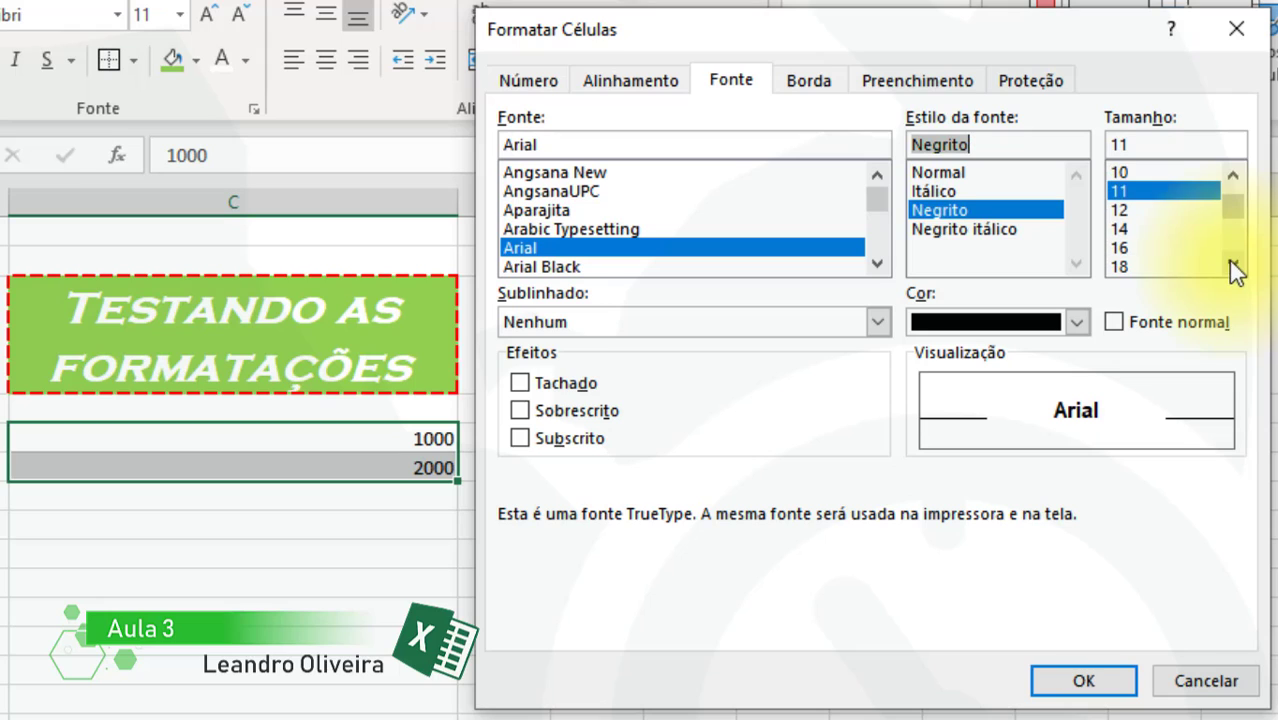
pyautogui.click(1152, 230)
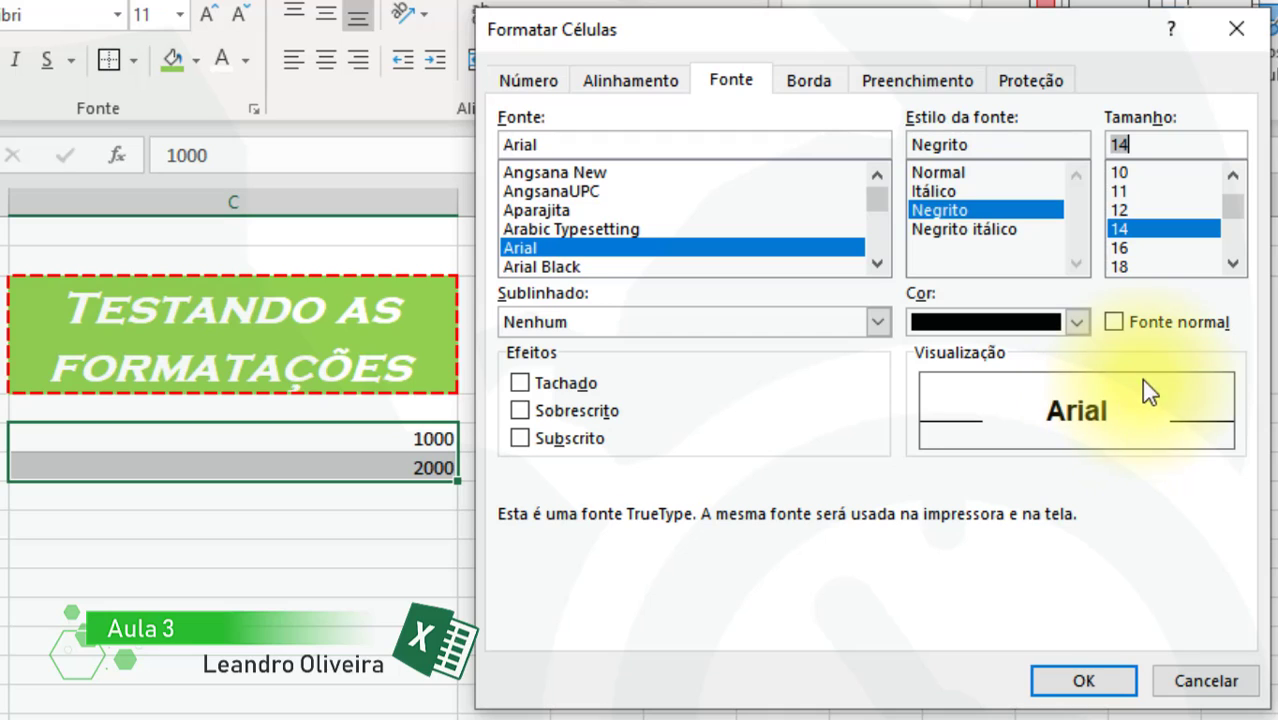
pyautogui.click(1076, 321)
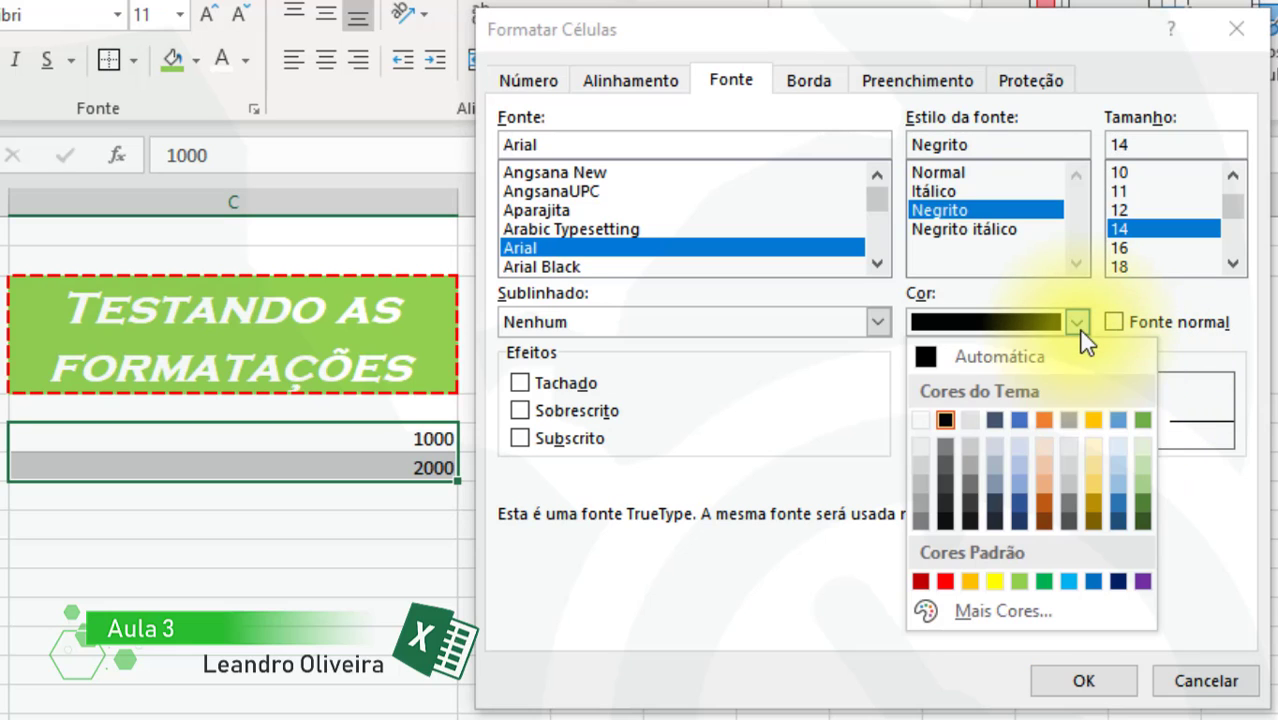
pyautogui.click(1094, 580)
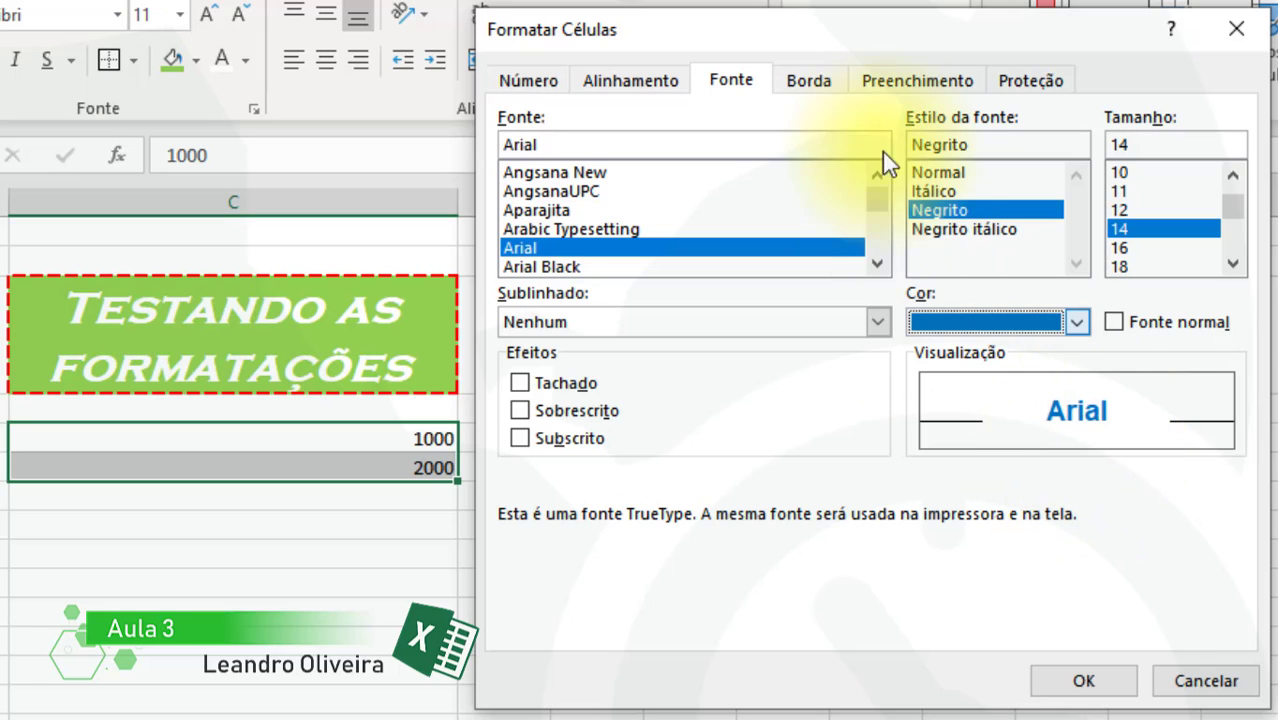
# Set the border line color for C5:C6 to standard red and apply a thin solid outline (Contorno) in it
pyautogui.click(826, 84)
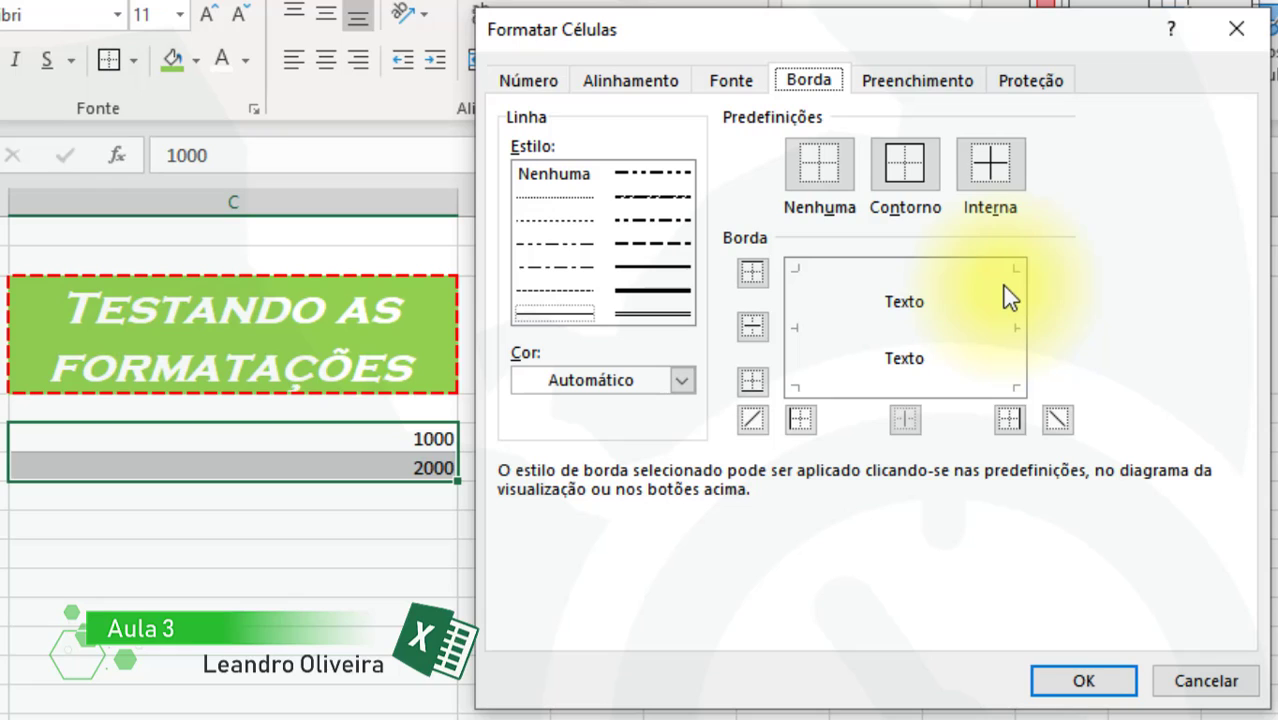
pyautogui.click(927, 175)
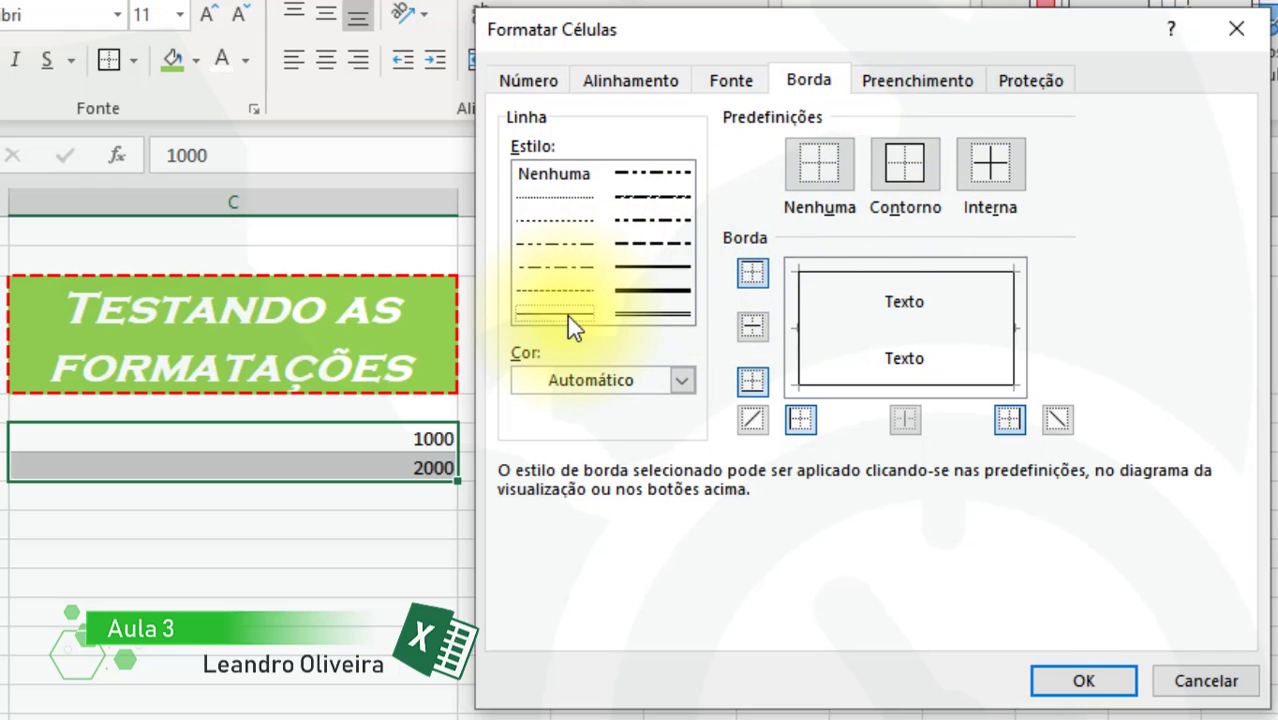
pyautogui.click(686, 382)
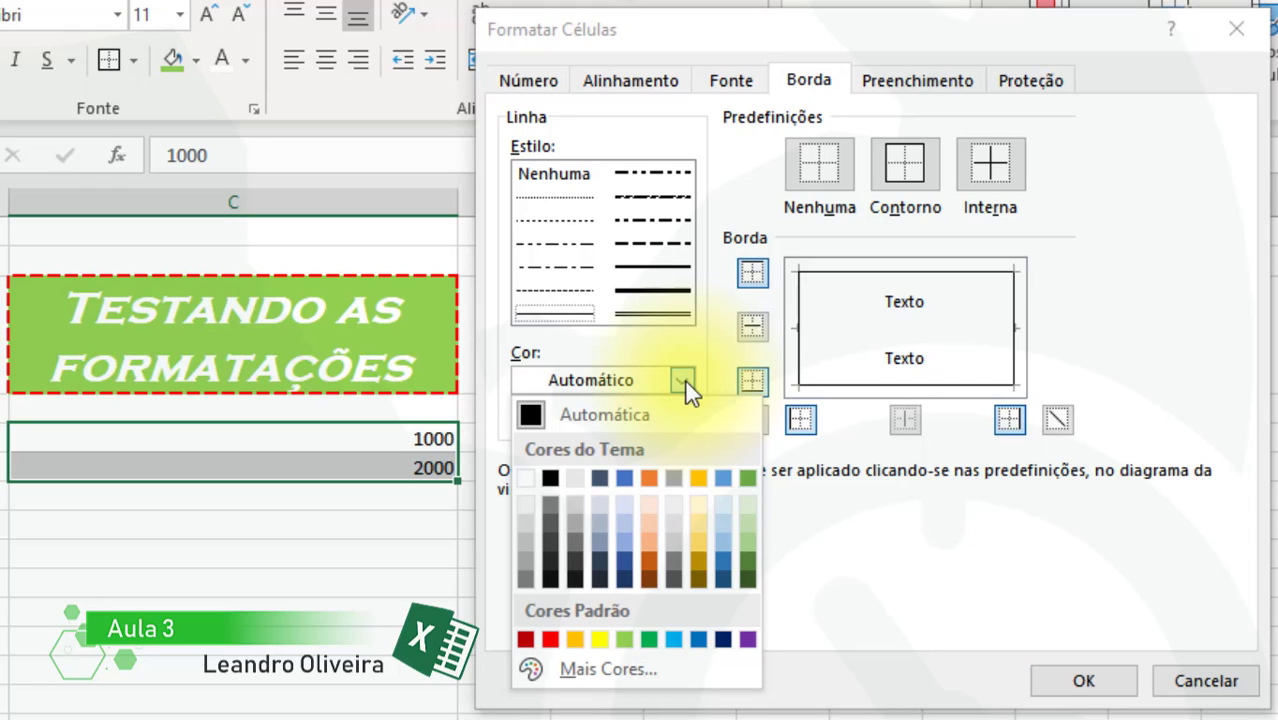
pyautogui.click(550, 639)
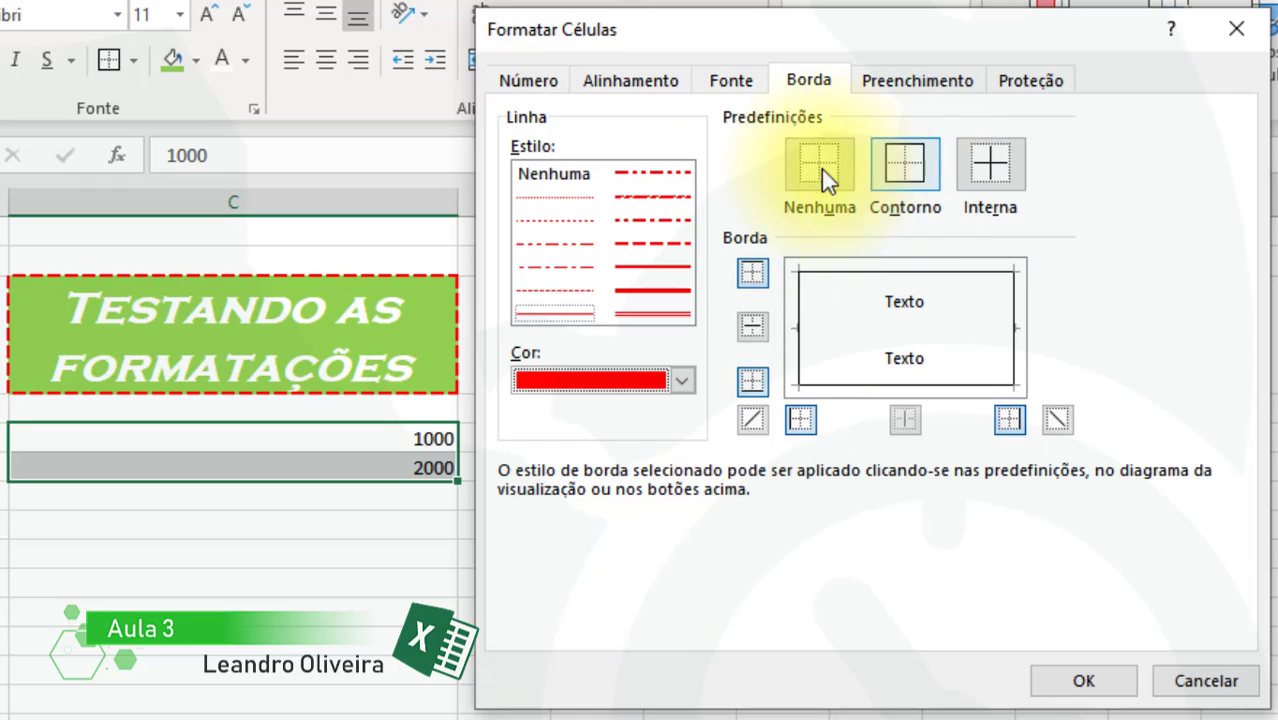
pyautogui.click(905, 167)
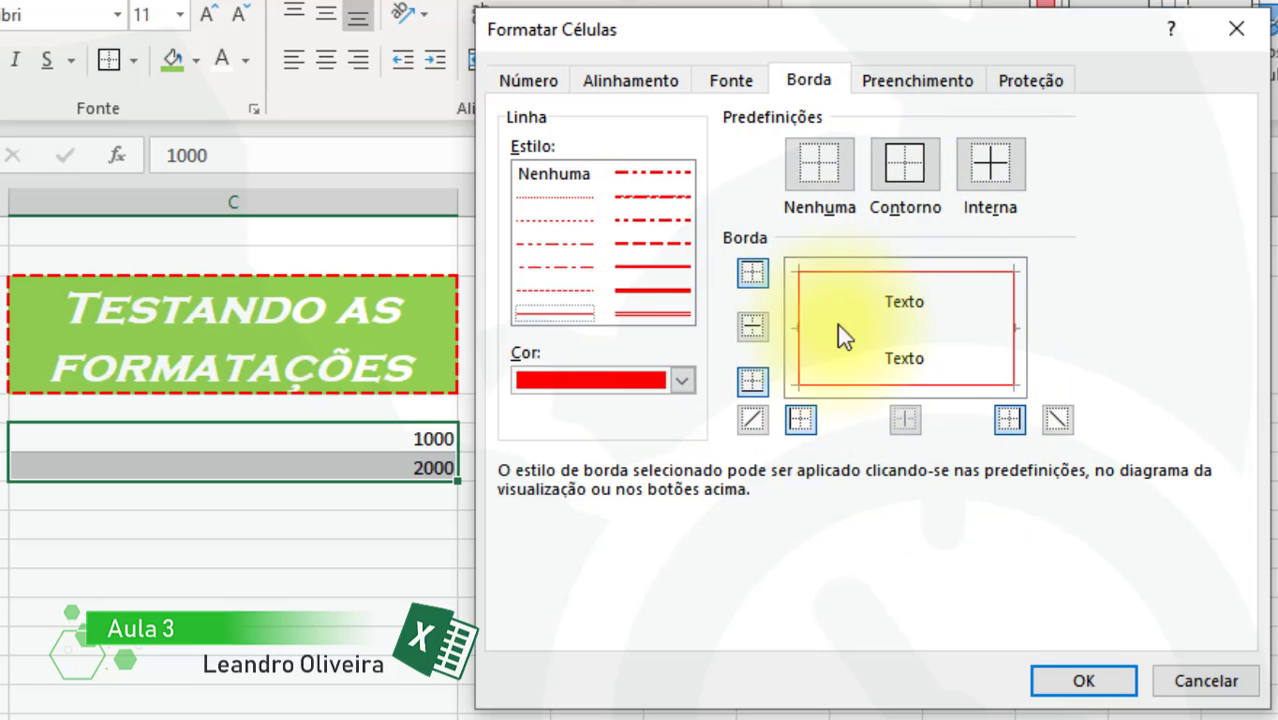
# Fill the background of C5:C6 with standard yellow and apply the cell formatting
pyautogui.click(940, 78)
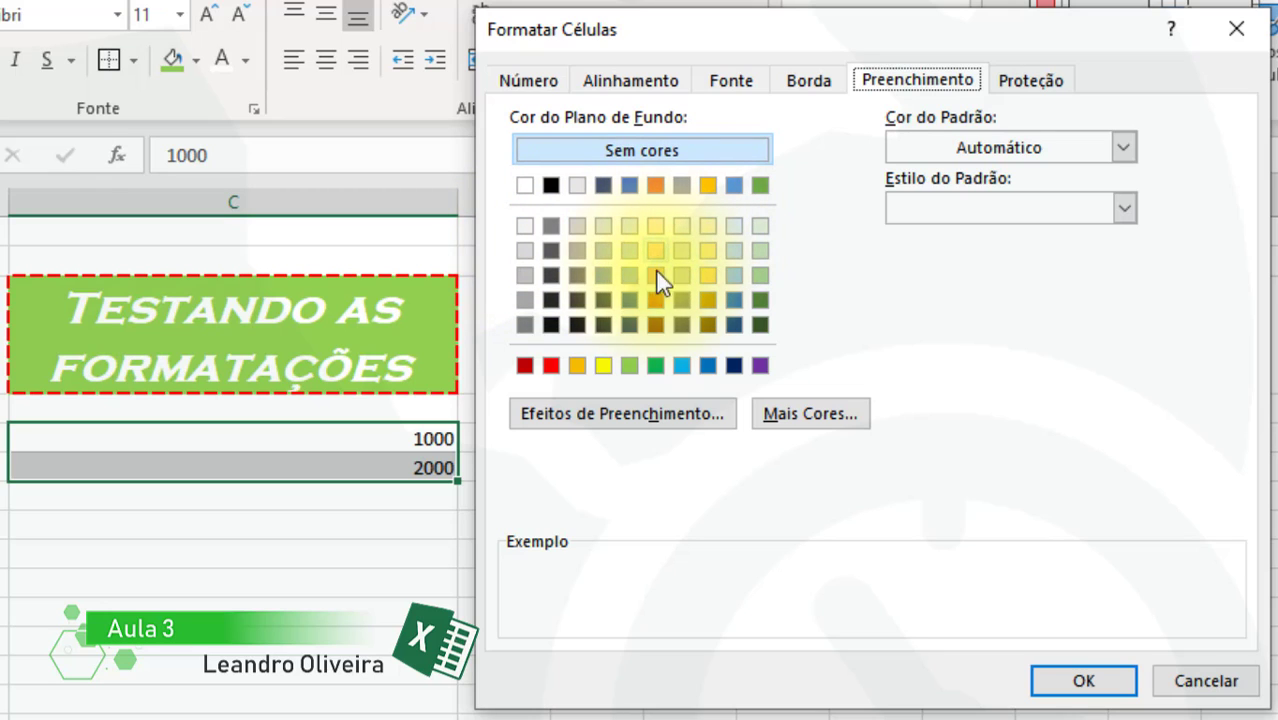
pyautogui.click(603, 365)
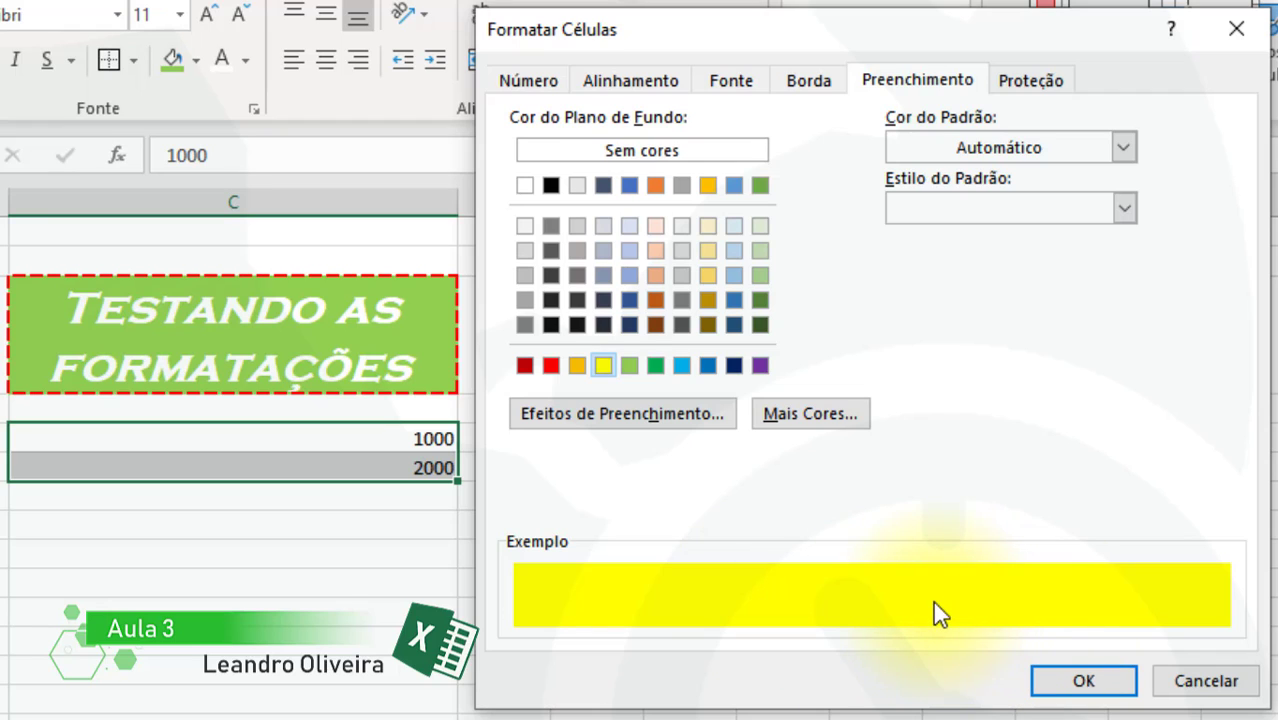
pyautogui.click(1082, 684)
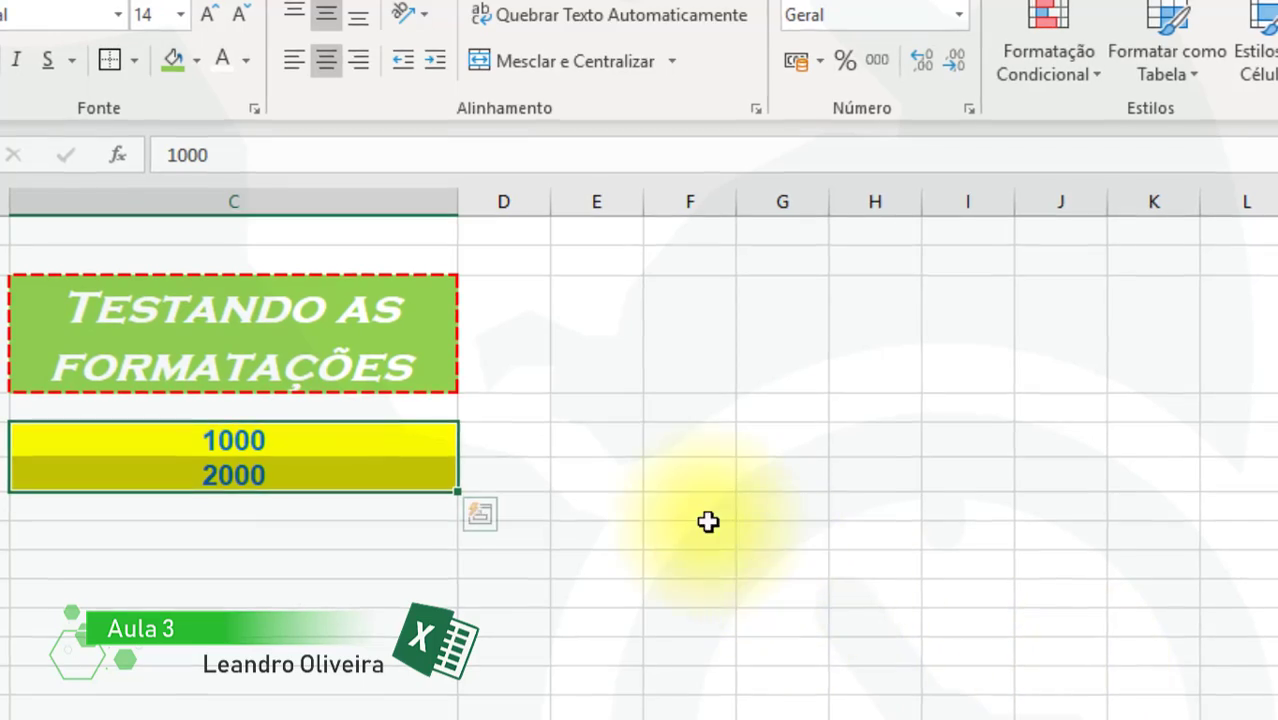
pyautogui.click(620, 437)
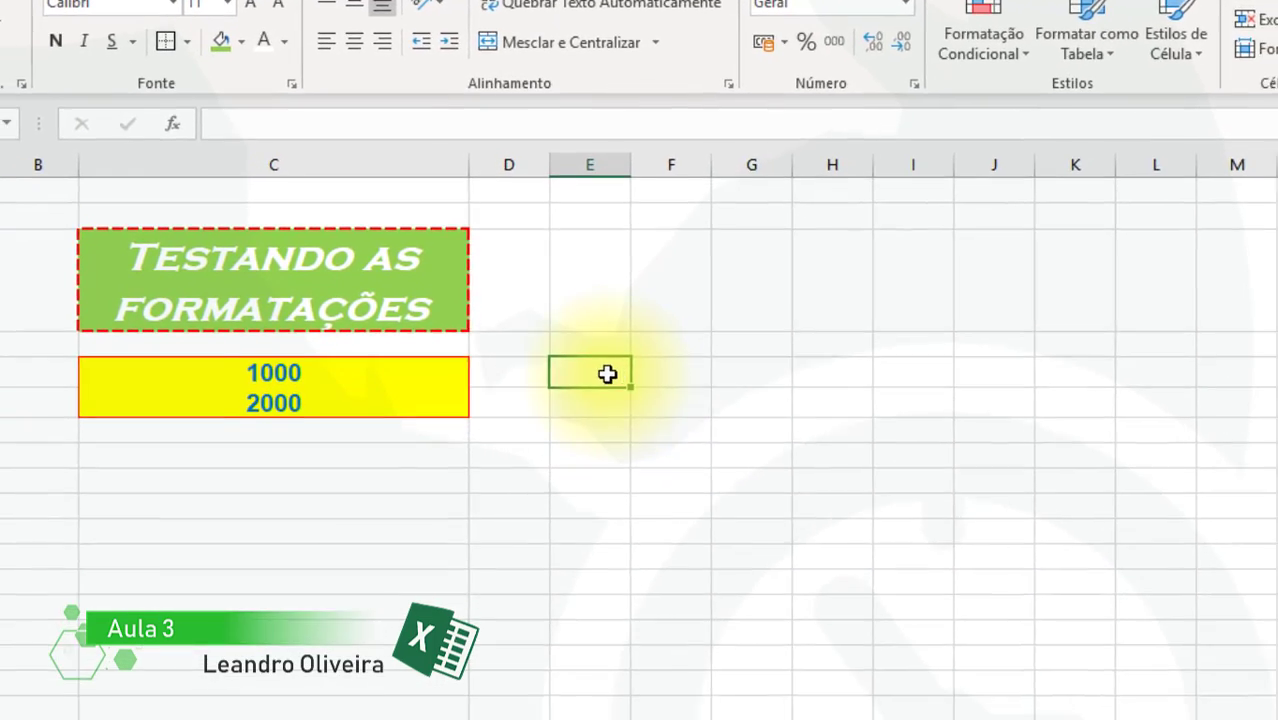
# Format the values in C5:C6 with the Número category and 4 decimal places
pyautogui.click(327, 416)
pyautogui.moveTo(349, 357); pyautogui.dragTo(337, 385)
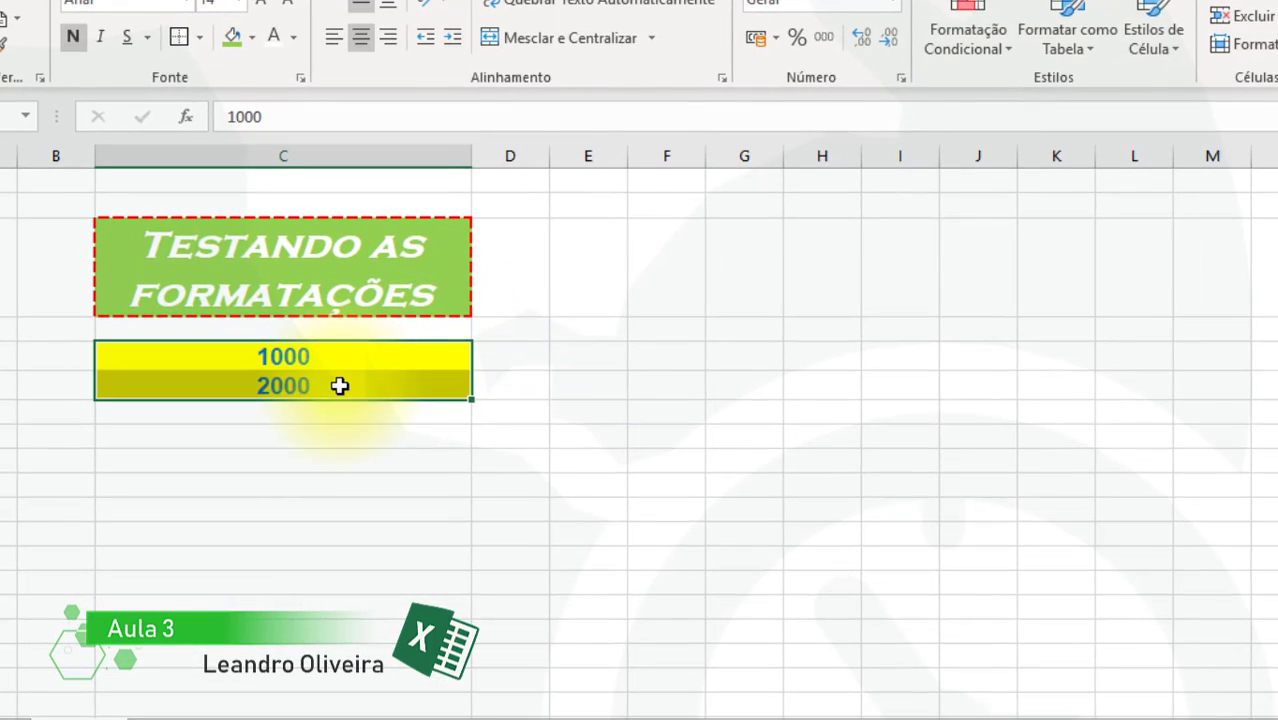
pyautogui.rightClick(337, 385)
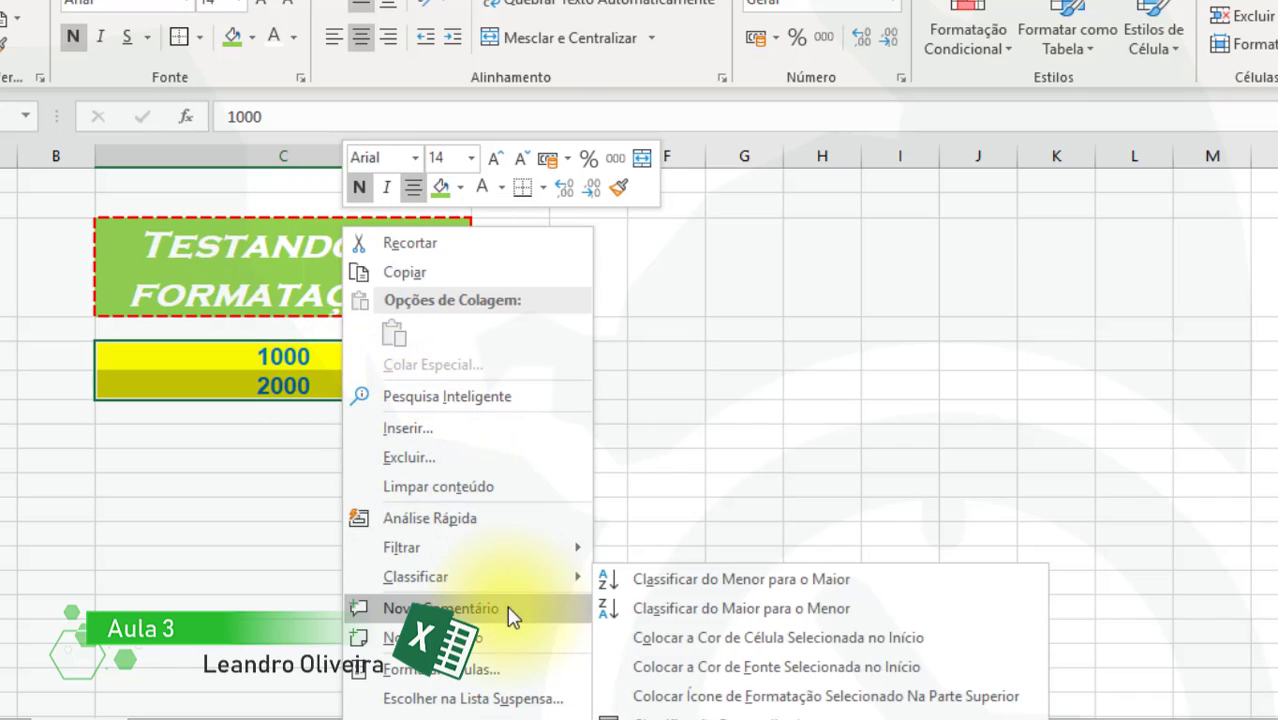
pyautogui.click(529, 684)
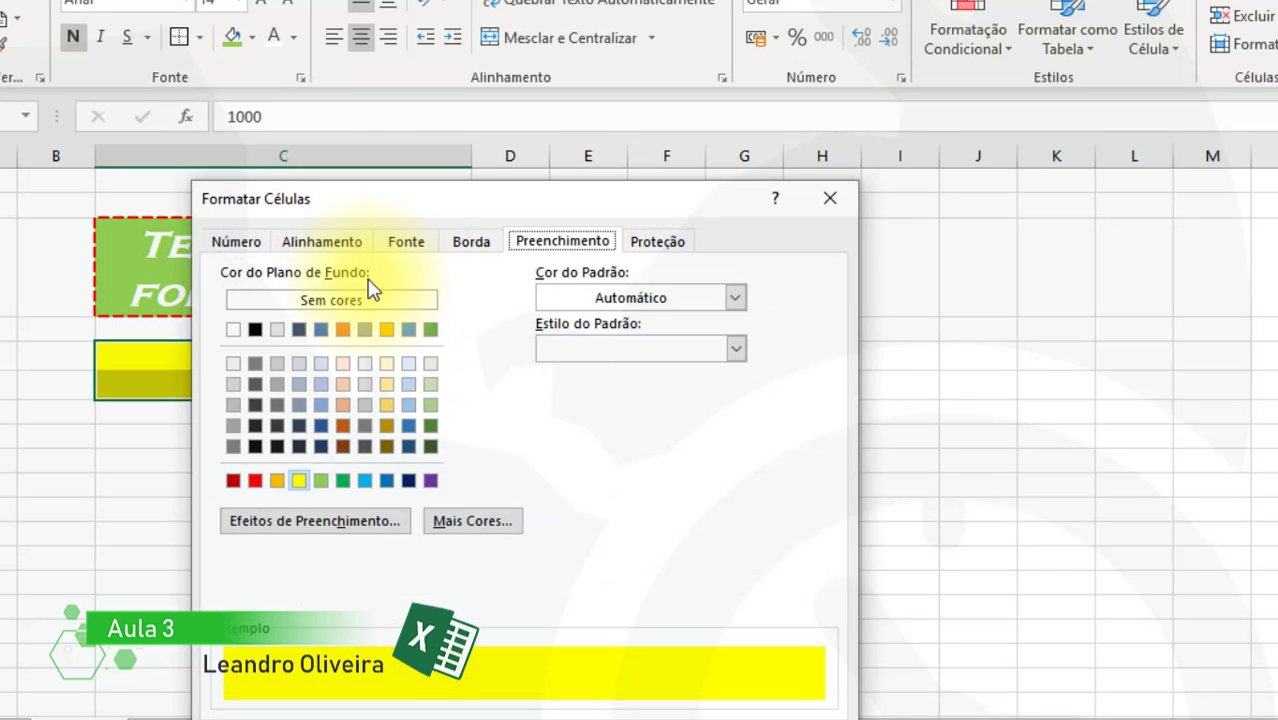
pyautogui.click(245, 243)
pyautogui.moveTo(408, 208); pyautogui.dragTo(650, 86)
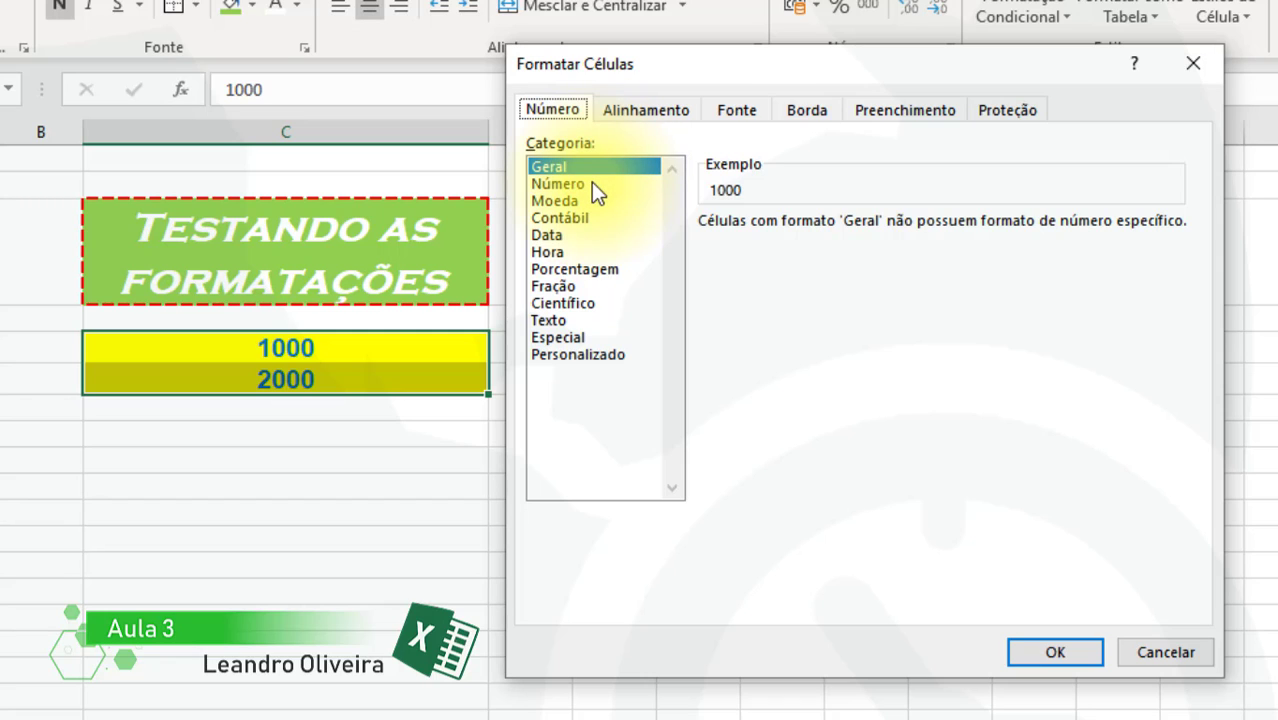
pyautogui.click(591, 182)
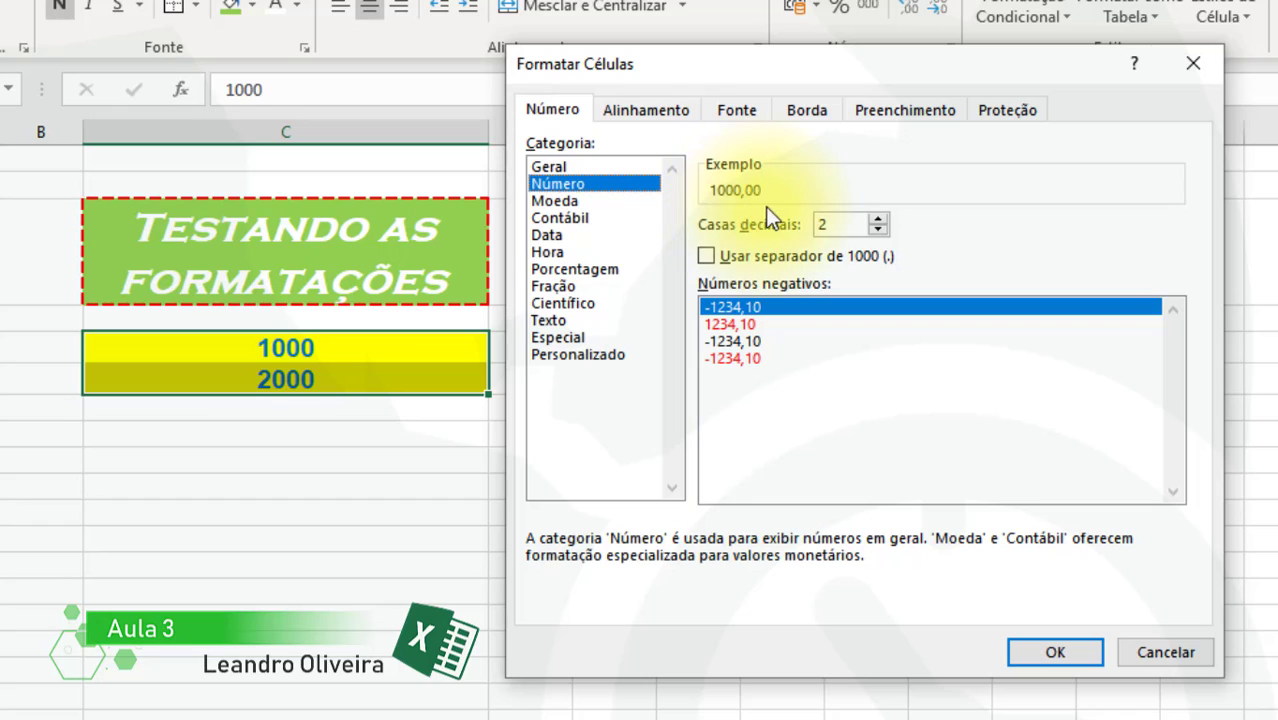
pyautogui.click(848, 227)
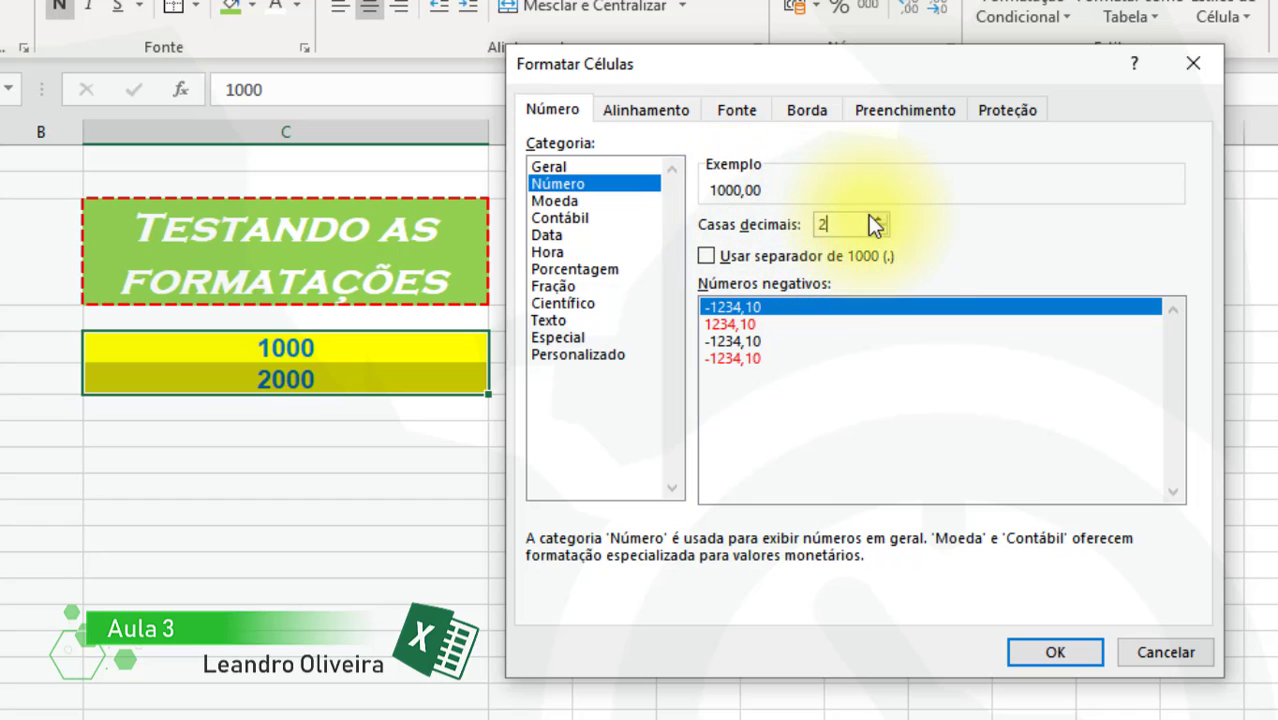
pyautogui.click(878, 219)
pyautogui.click(878, 219)
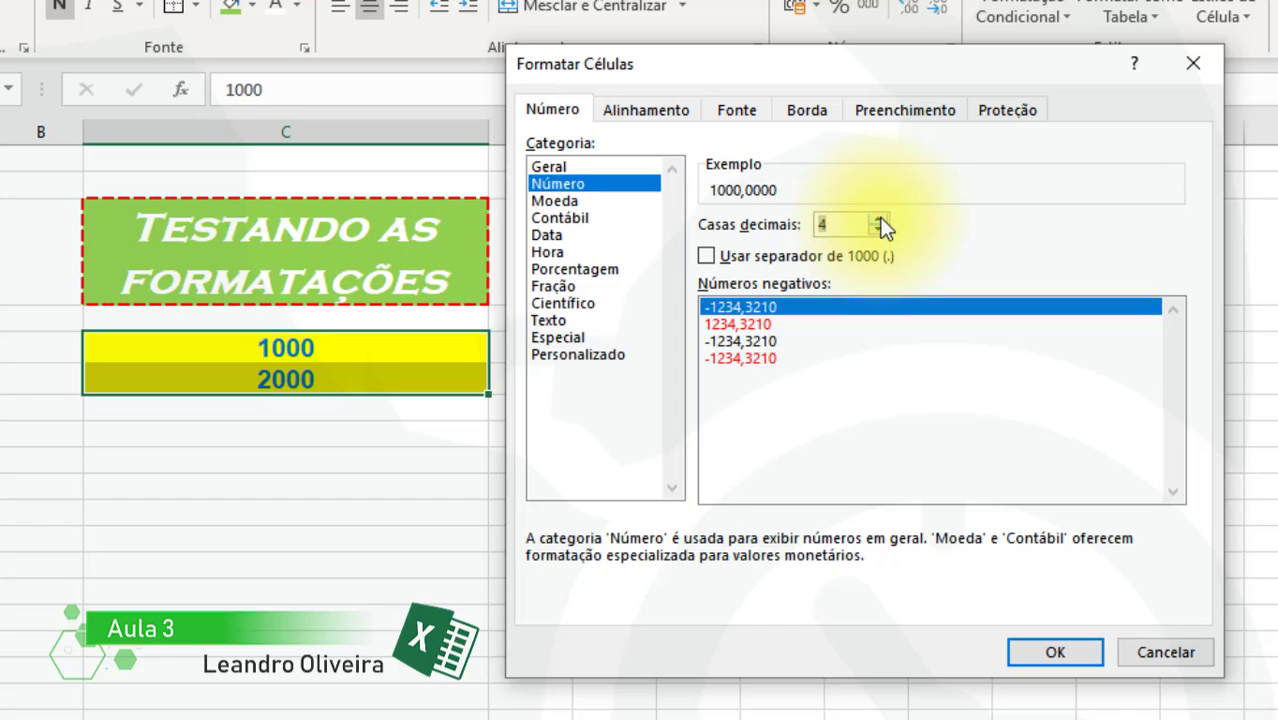
pyautogui.click(1053, 651)
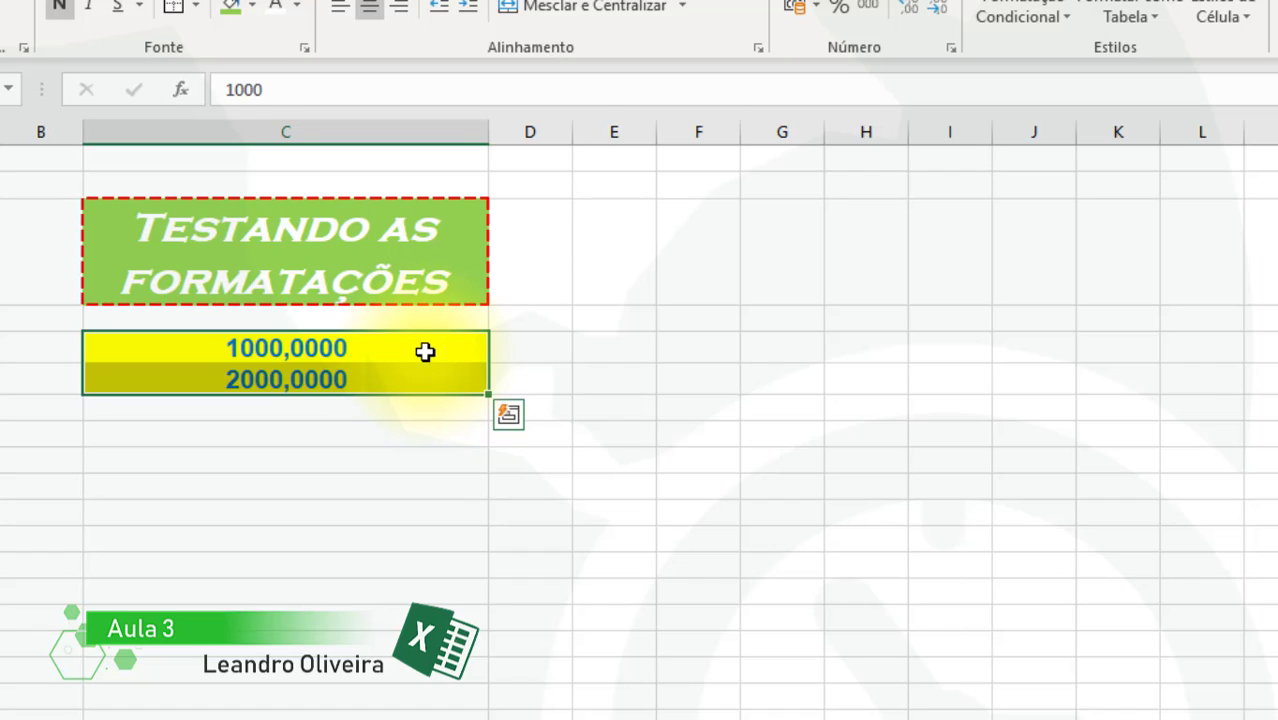
# Change the number format of C5:C6 to Moeda with the R$ symbol
pyautogui.rightClick(425, 351)
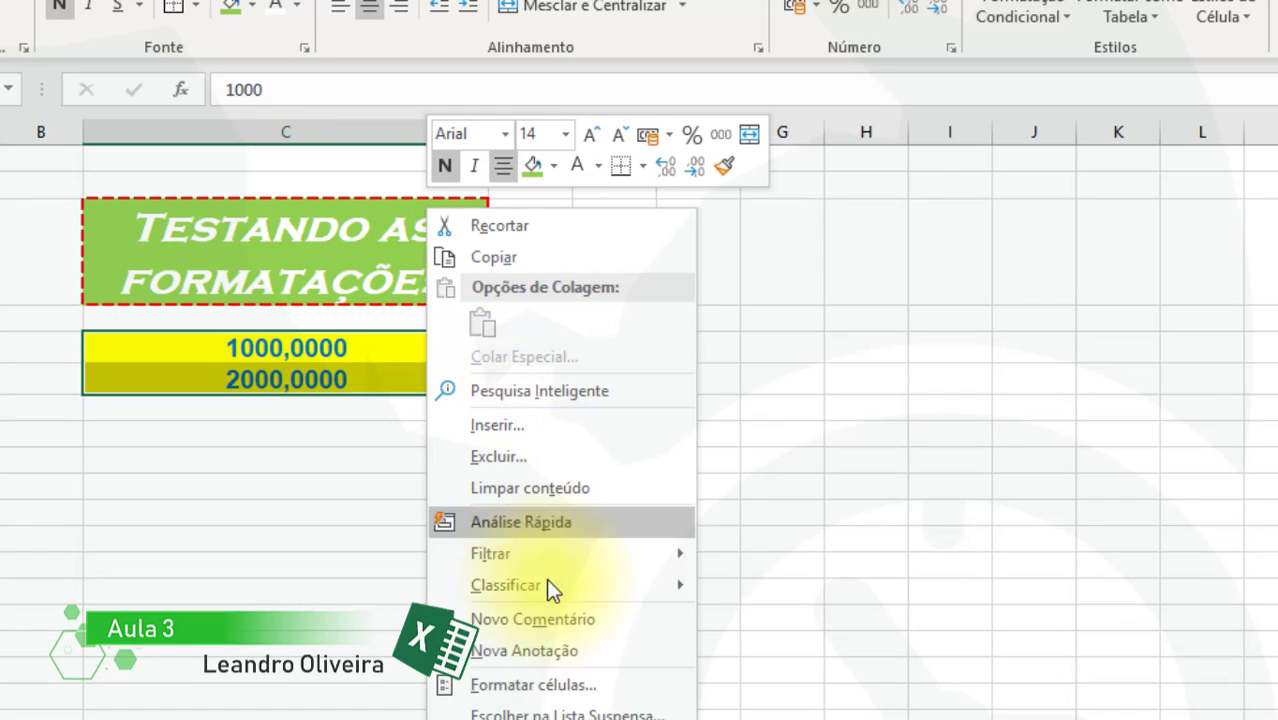
pyautogui.click(614, 688)
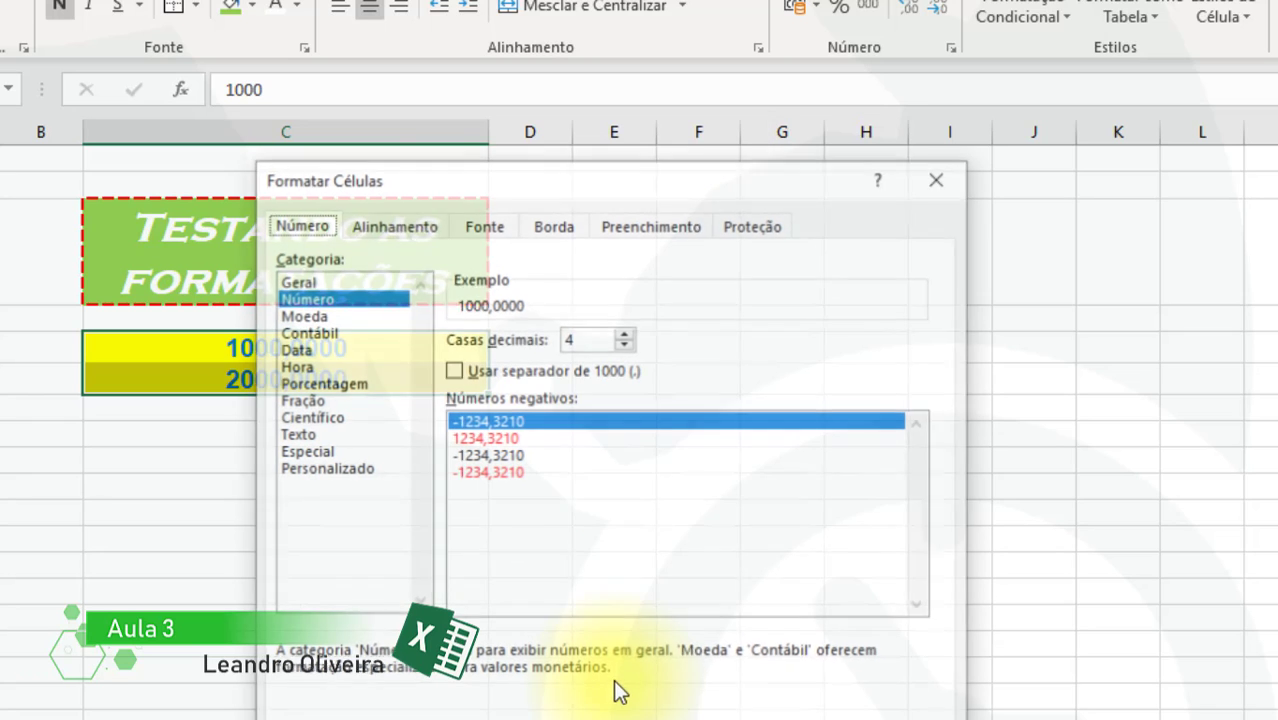
pyautogui.moveTo(550, 189); pyautogui.dragTo(807, 19)
pyautogui.click(566, 149)
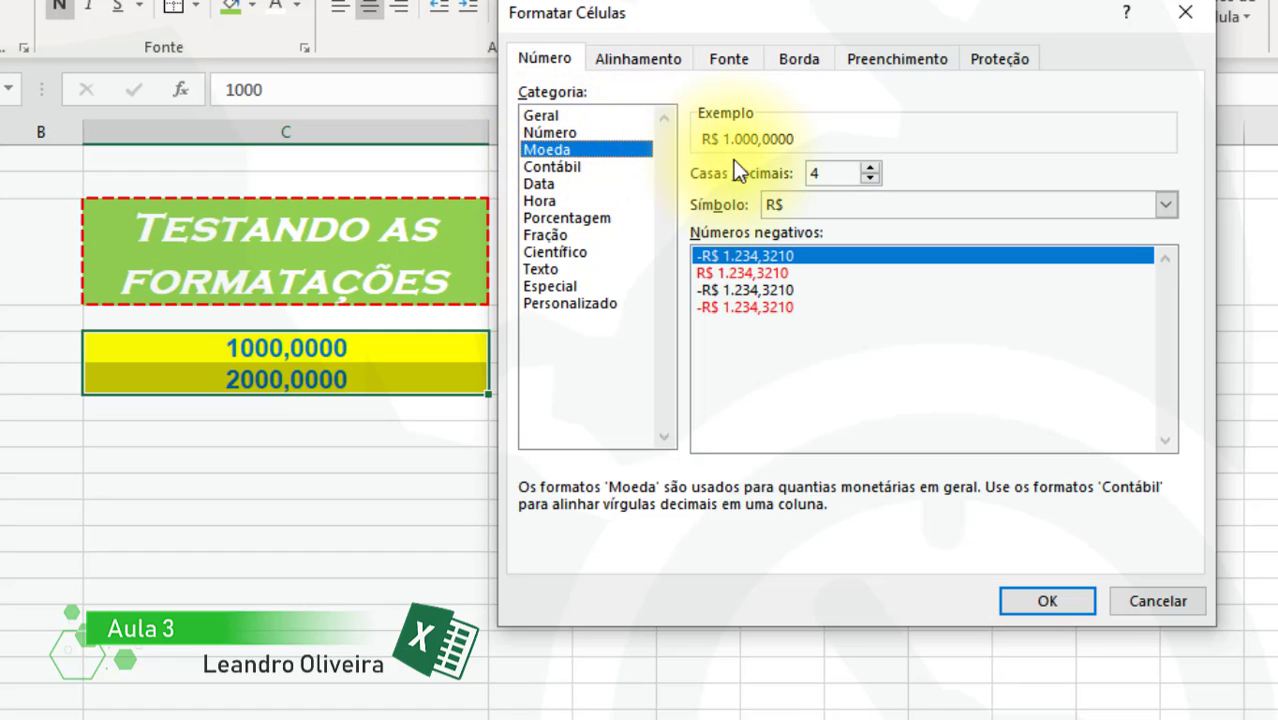
pyautogui.click(1041, 600)
pyautogui.click(671, 326)
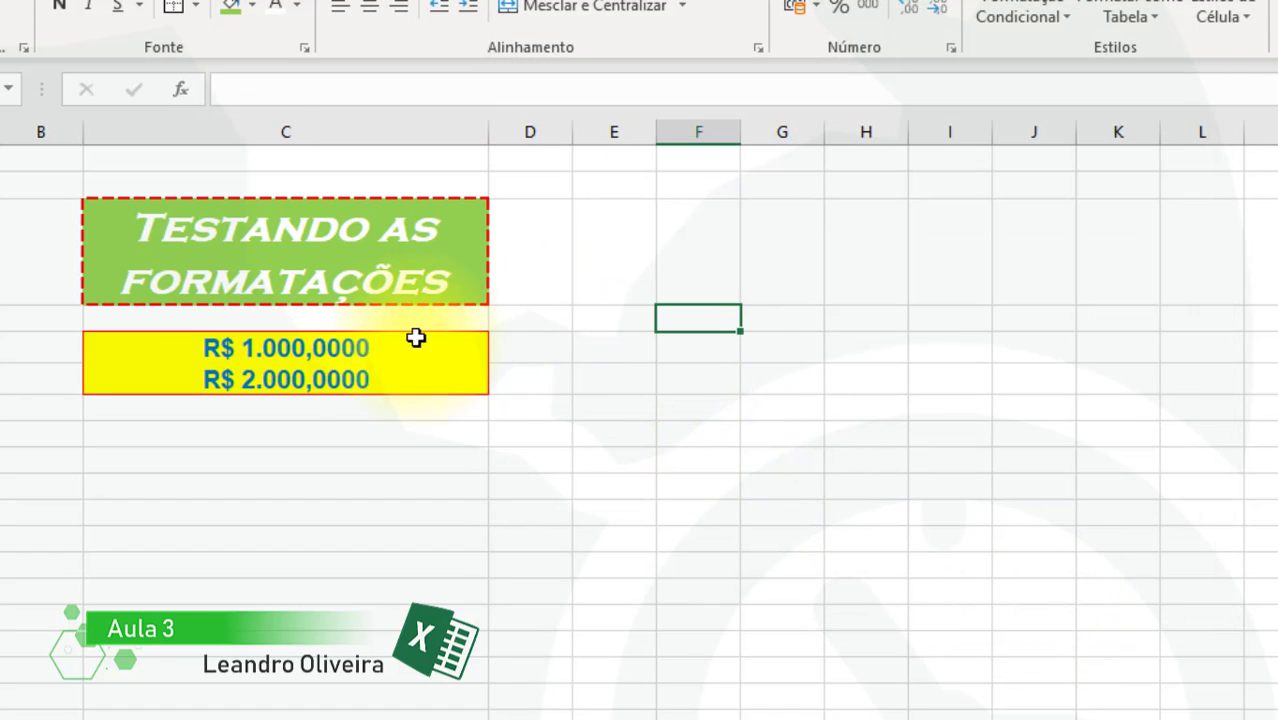
# Set the decimal places of the Moeda format for C5:C6 to 2
pyautogui.moveTo(354, 348); pyautogui.dragTo(357, 380)
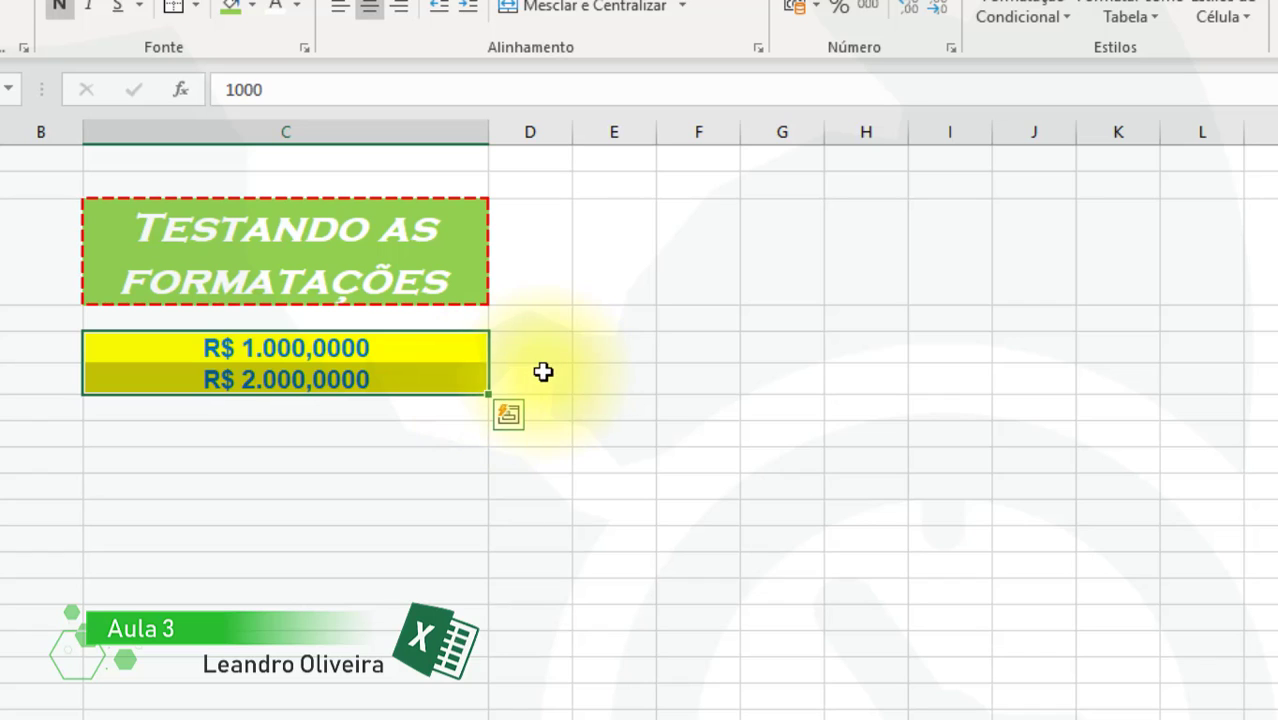
pyautogui.rightClick(361, 350)
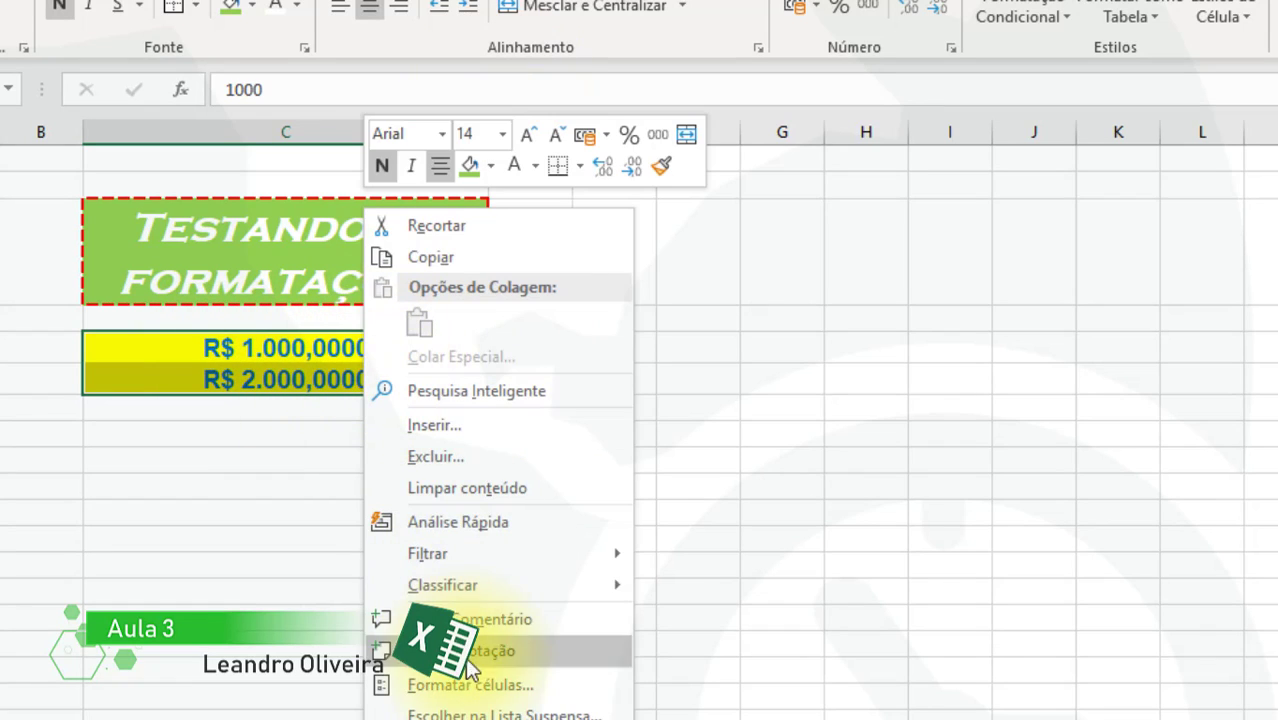
pyautogui.click(450, 646)
pyautogui.moveTo(563, 195); pyautogui.dragTo(970, 32)
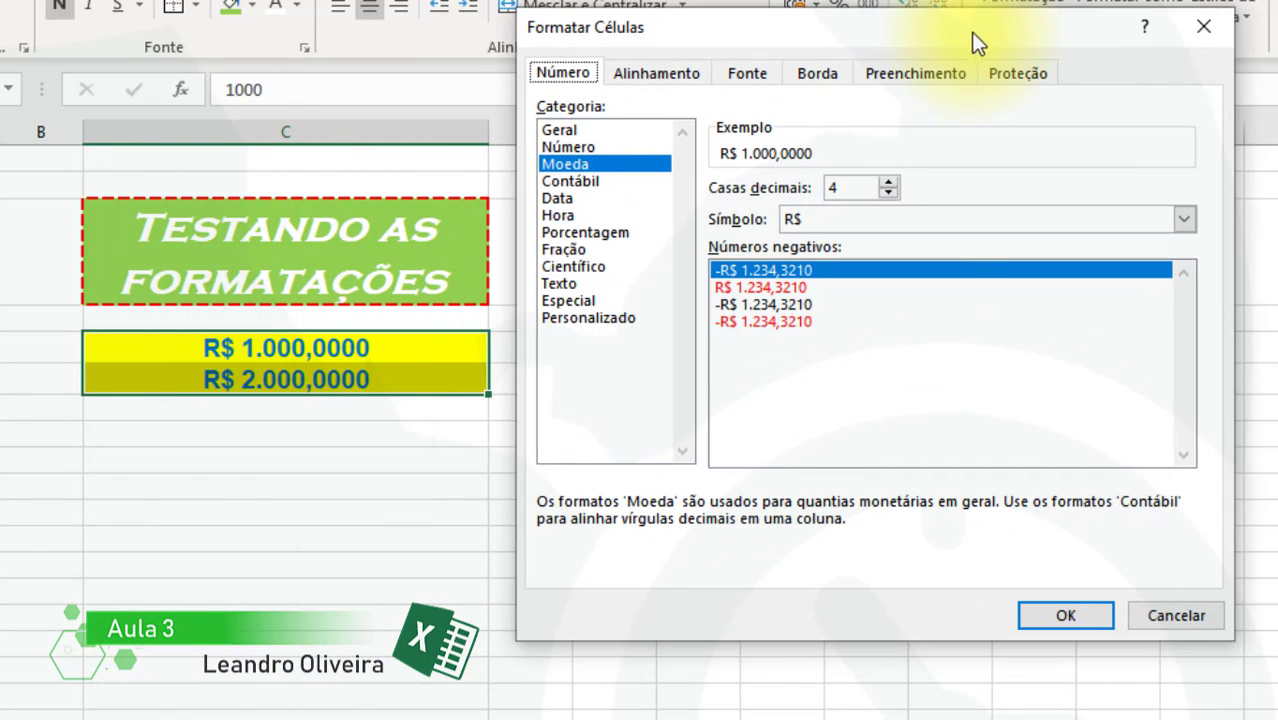
pyautogui.click(890, 192)
pyautogui.click(890, 192)
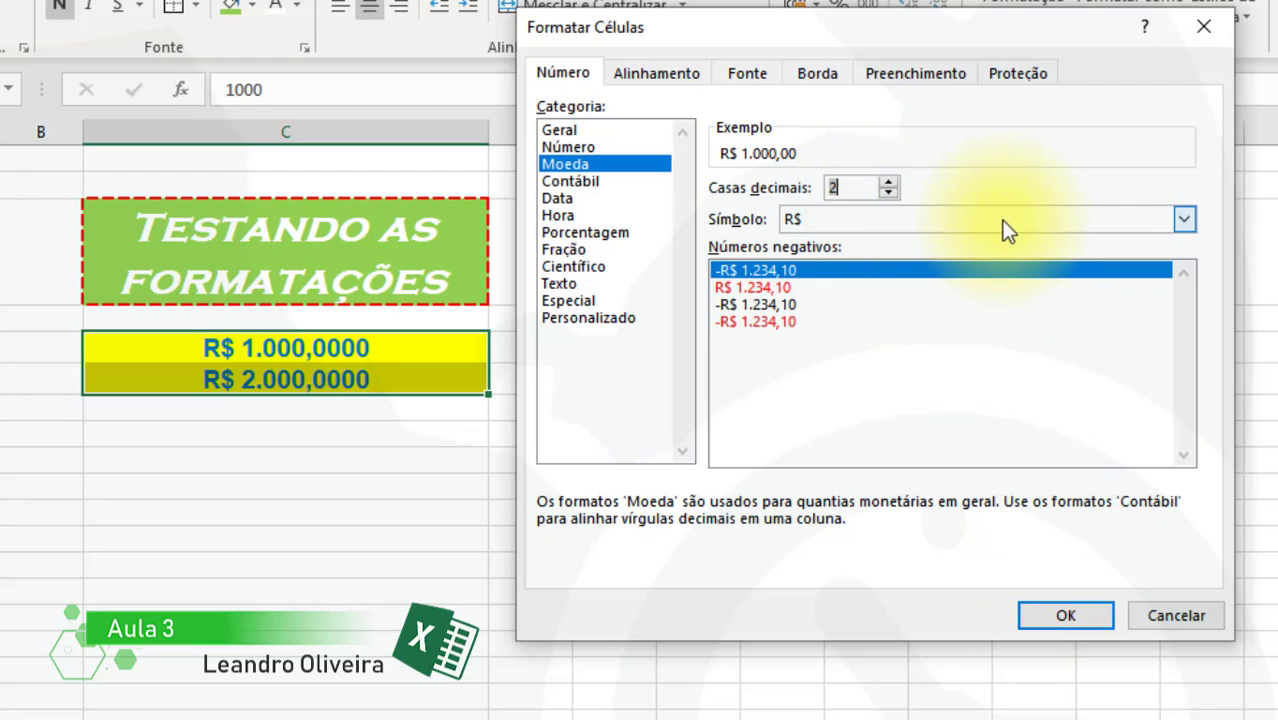
# Choose $ Inglês (Estados Unidos) as the currency symbol for C5:C6 and apply the format
pyautogui.click(1184, 218)
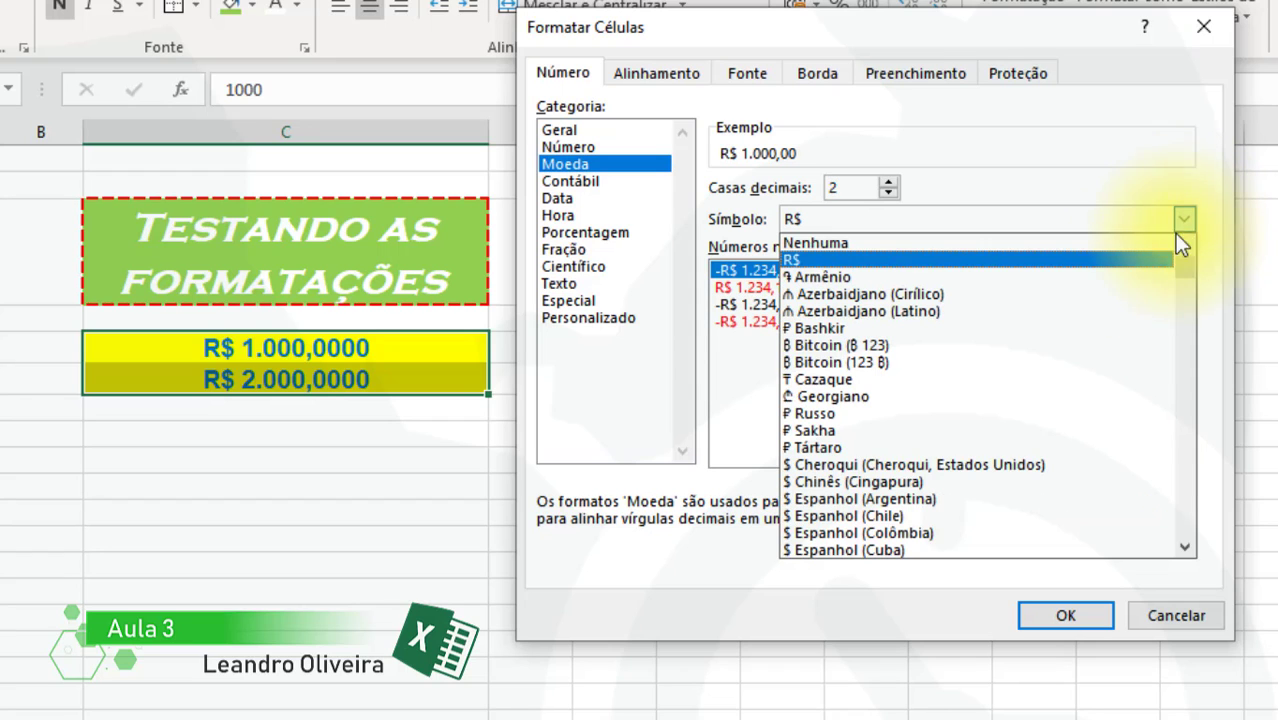
pyautogui.scroll(-1, 1056, 340)
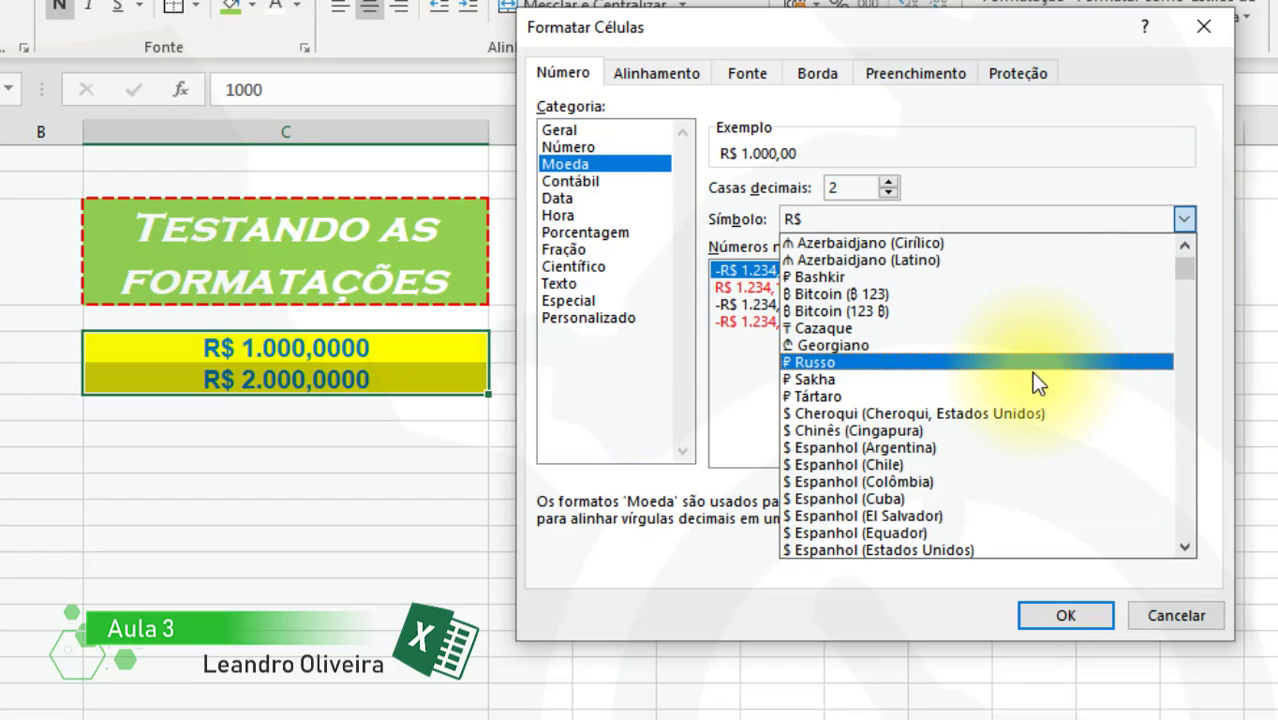
pyautogui.scroll(-3, 1031, 371)
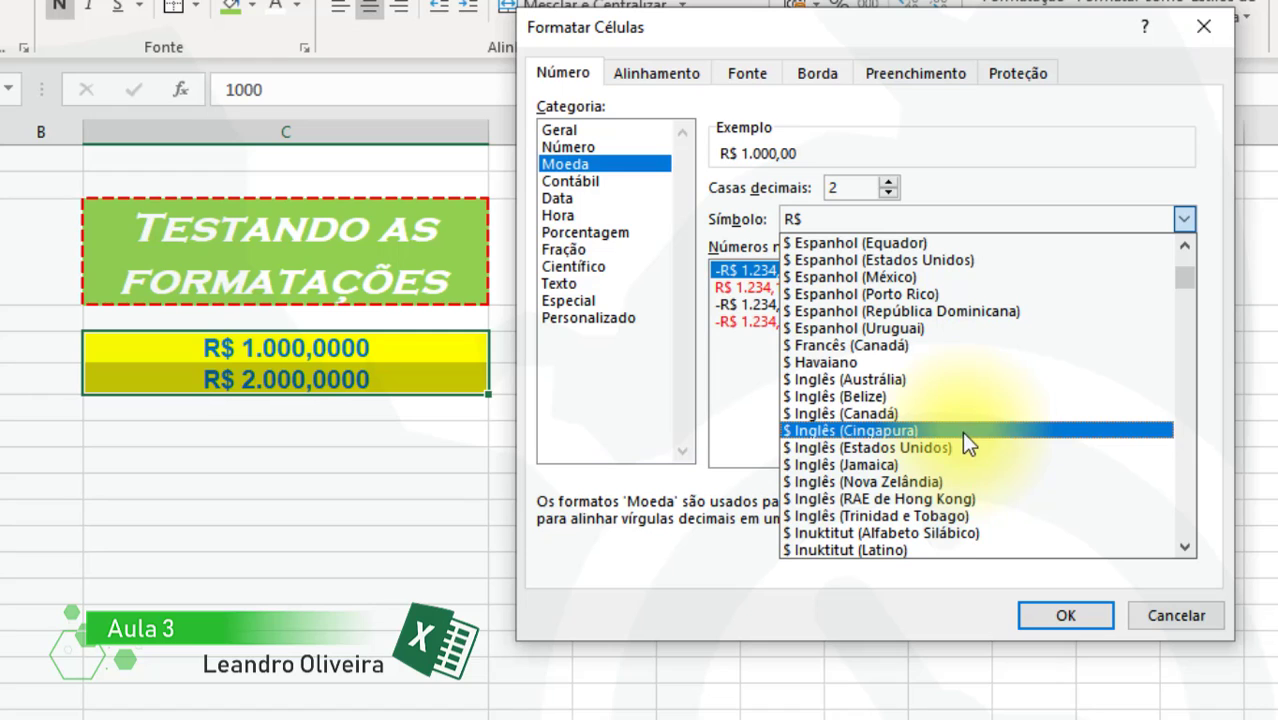
pyautogui.scroll(-1, 961, 431)
pyautogui.click(943, 430)
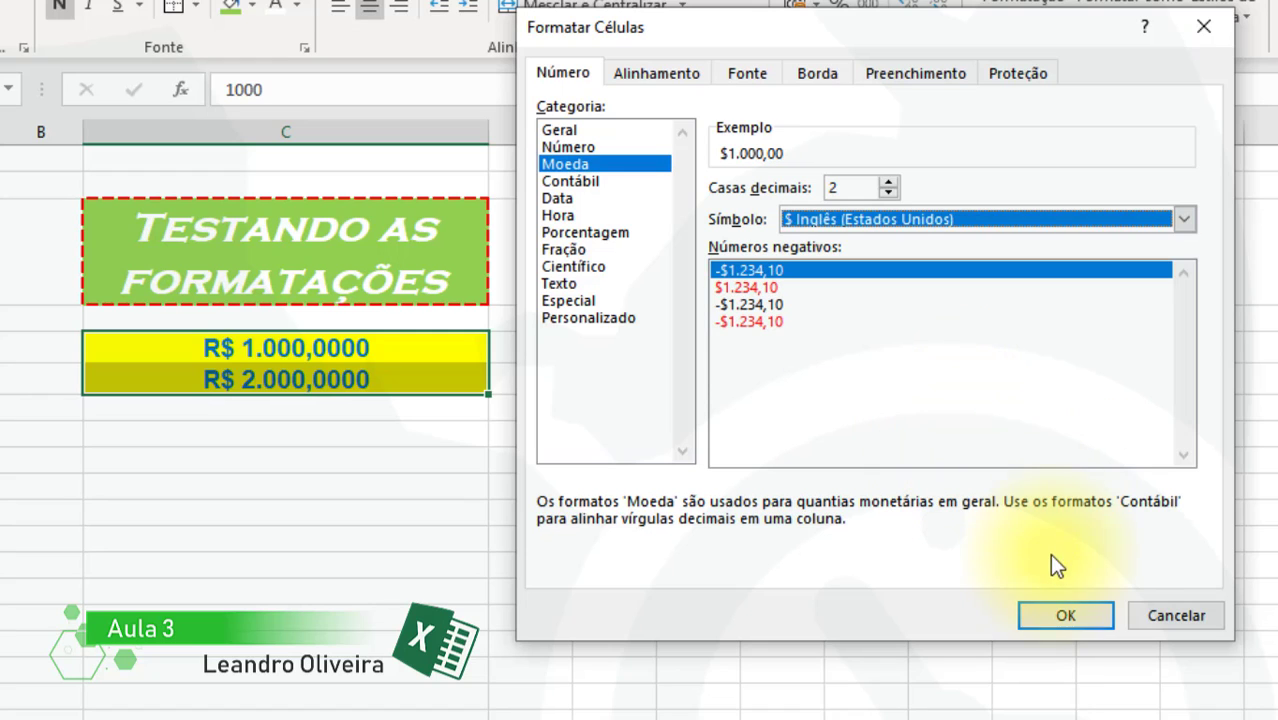
pyautogui.click(1065, 617)
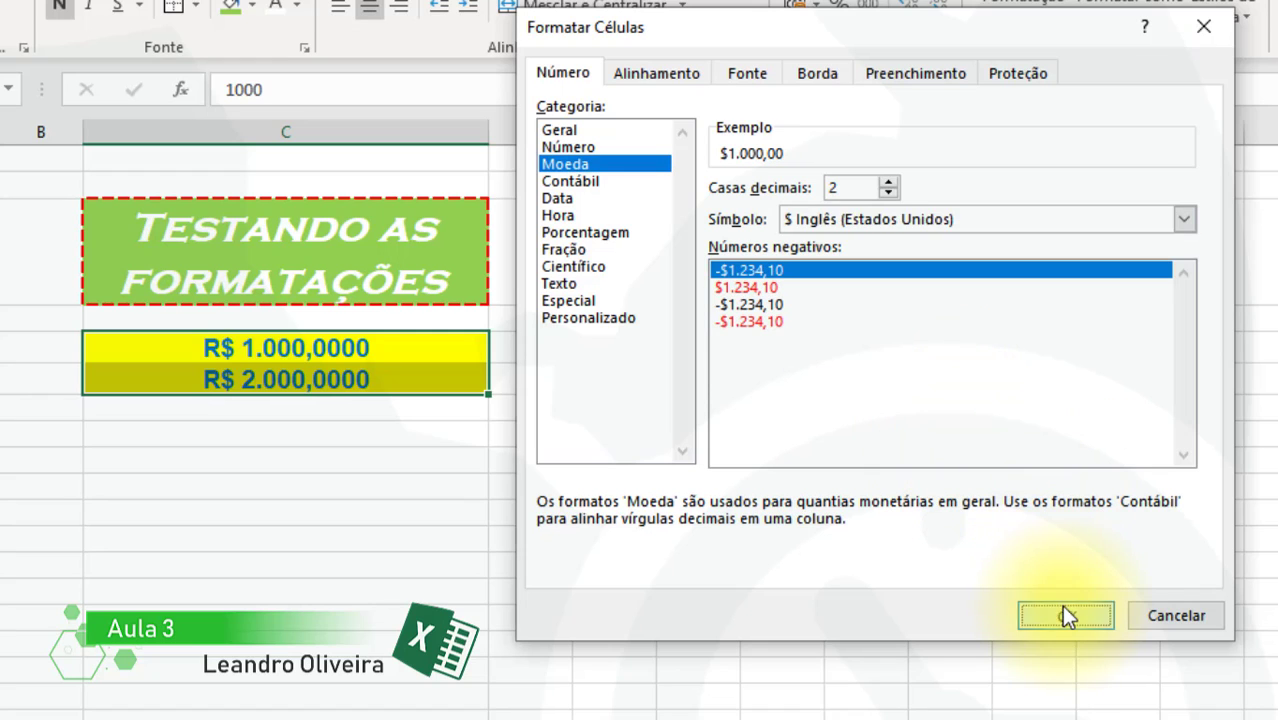
pyautogui.click(618, 345)
# Apply the Contábil number format to C5:C6, and widen column C slightly
pyautogui.moveTo(330, 342); pyautogui.dragTo(333, 364)
pyautogui.rightClick(334, 364)
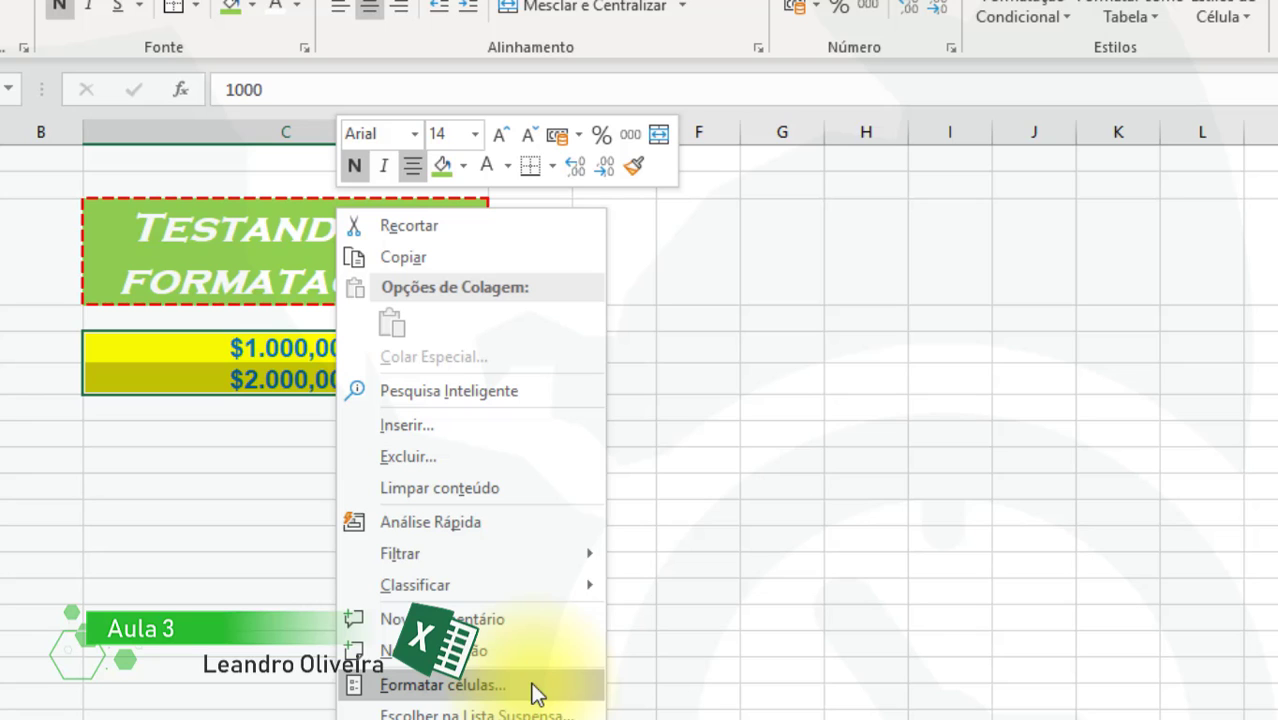
pyautogui.click(440, 685)
pyautogui.moveTo(565, 177); pyautogui.dragTo(869, 75)
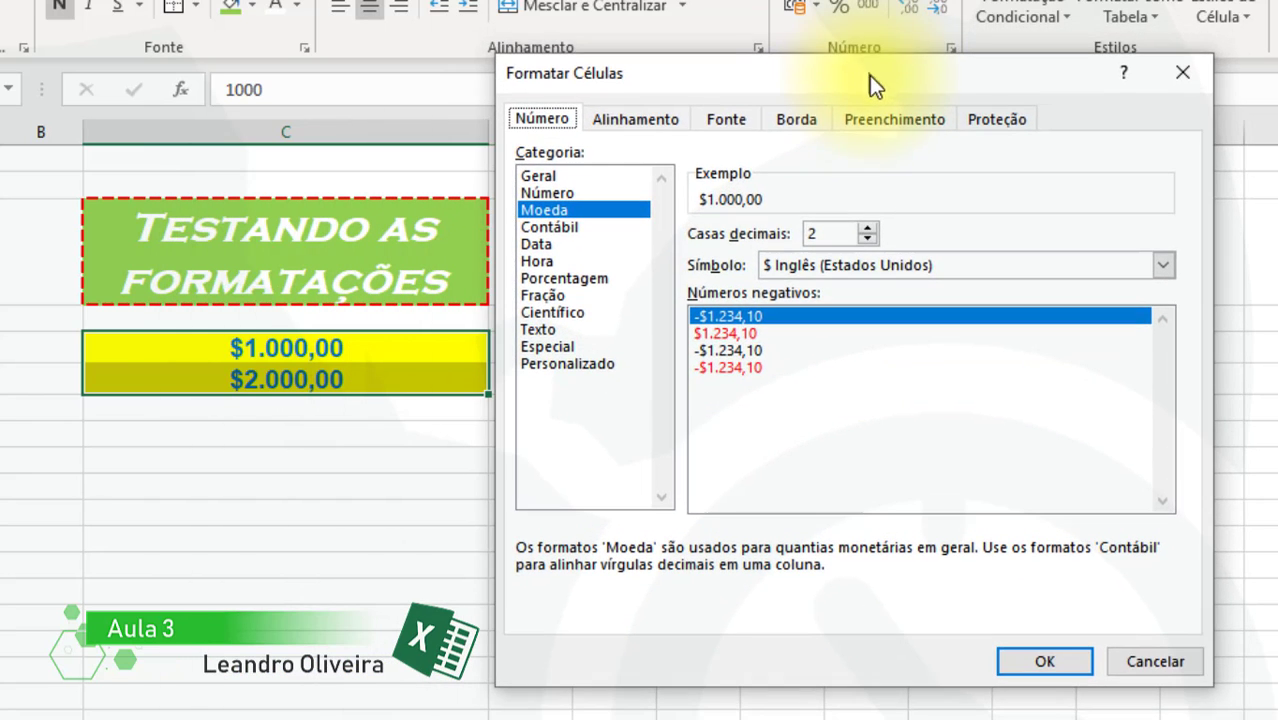
pyautogui.click(558, 227)
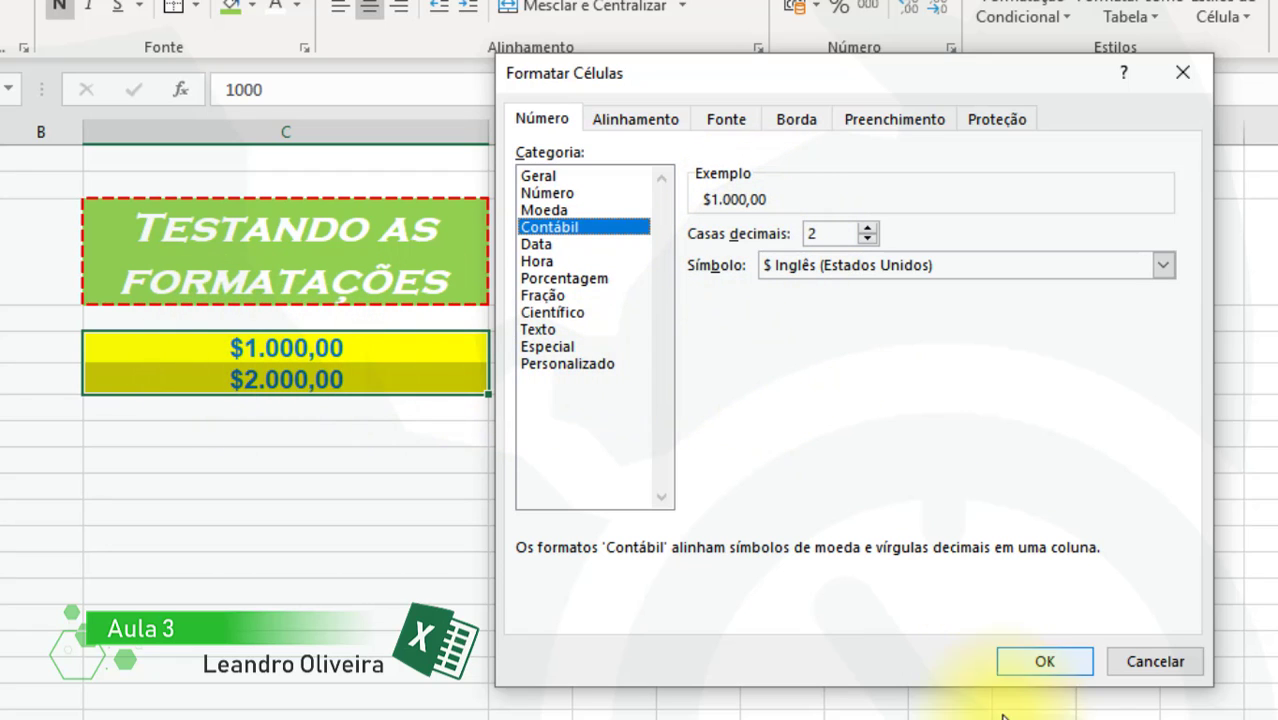
pyautogui.click(1043, 655)
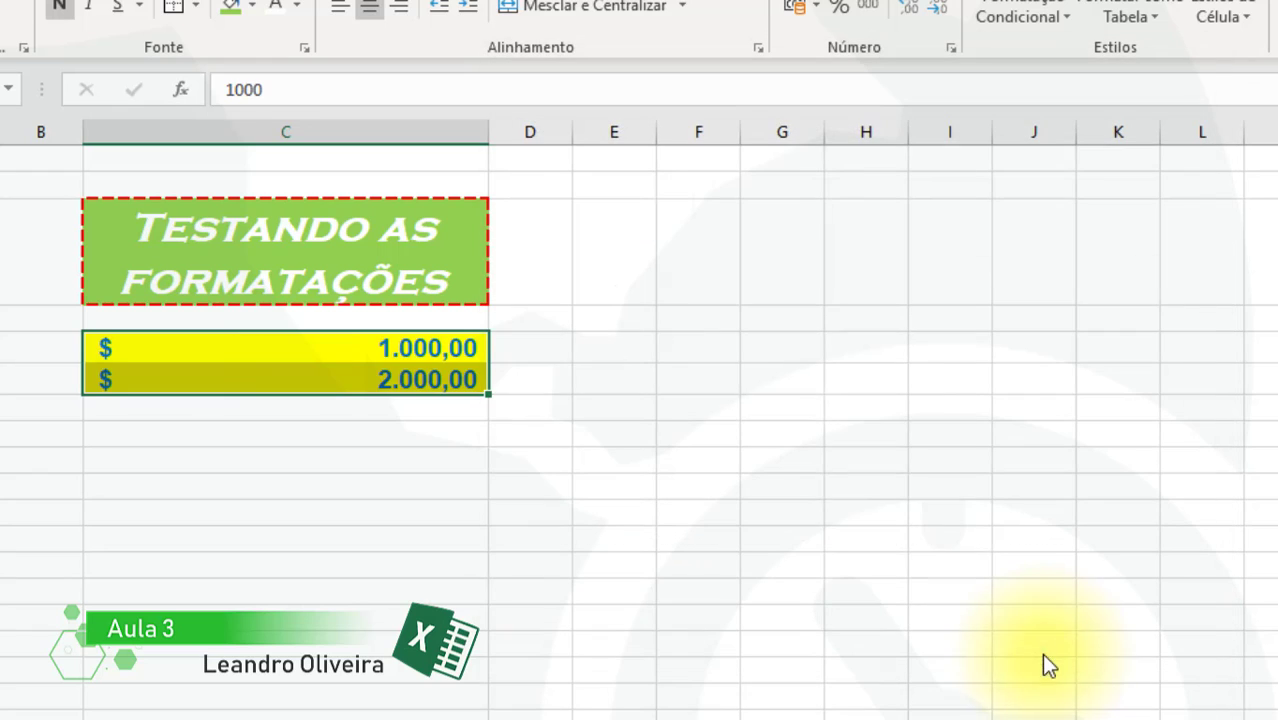
pyautogui.click(856, 377)
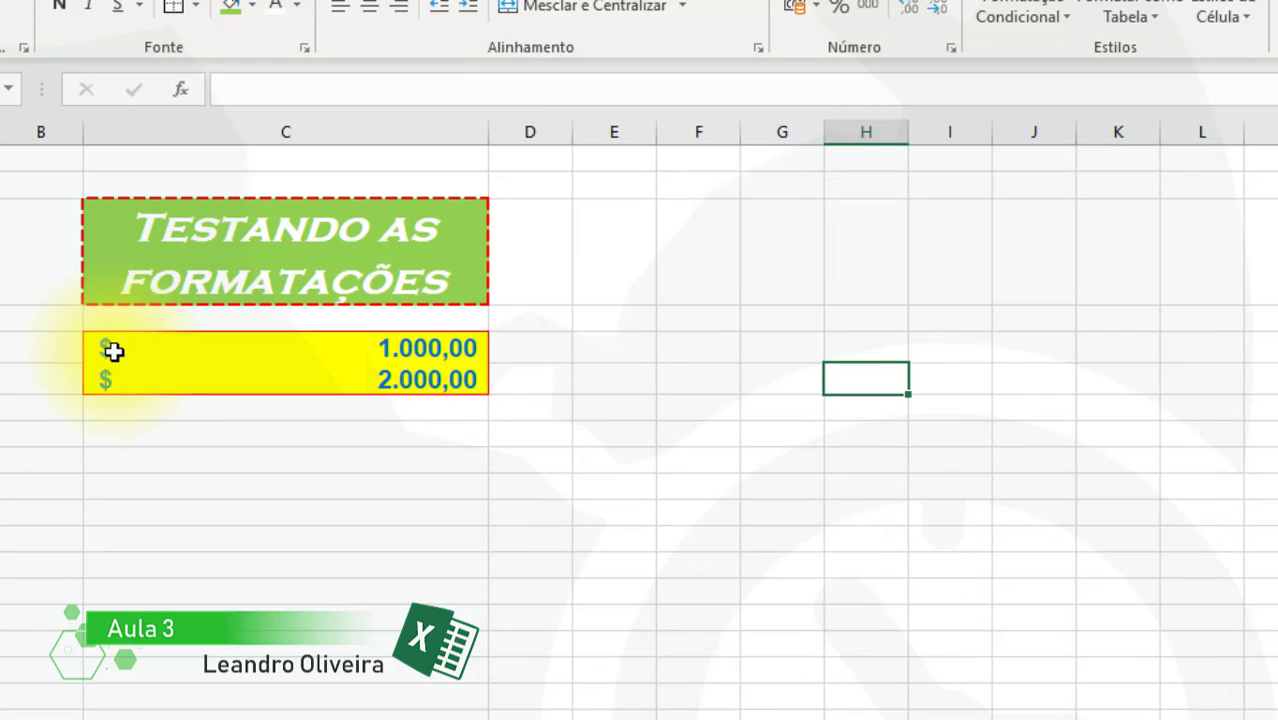
pyautogui.click(454, 355)
pyautogui.moveTo(490, 132)
pyautogui.mouseDown()
pyautogui.moveTo(262, 146)
pyautogui.moveTo(496, 134)
pyautogui.mouseUp()
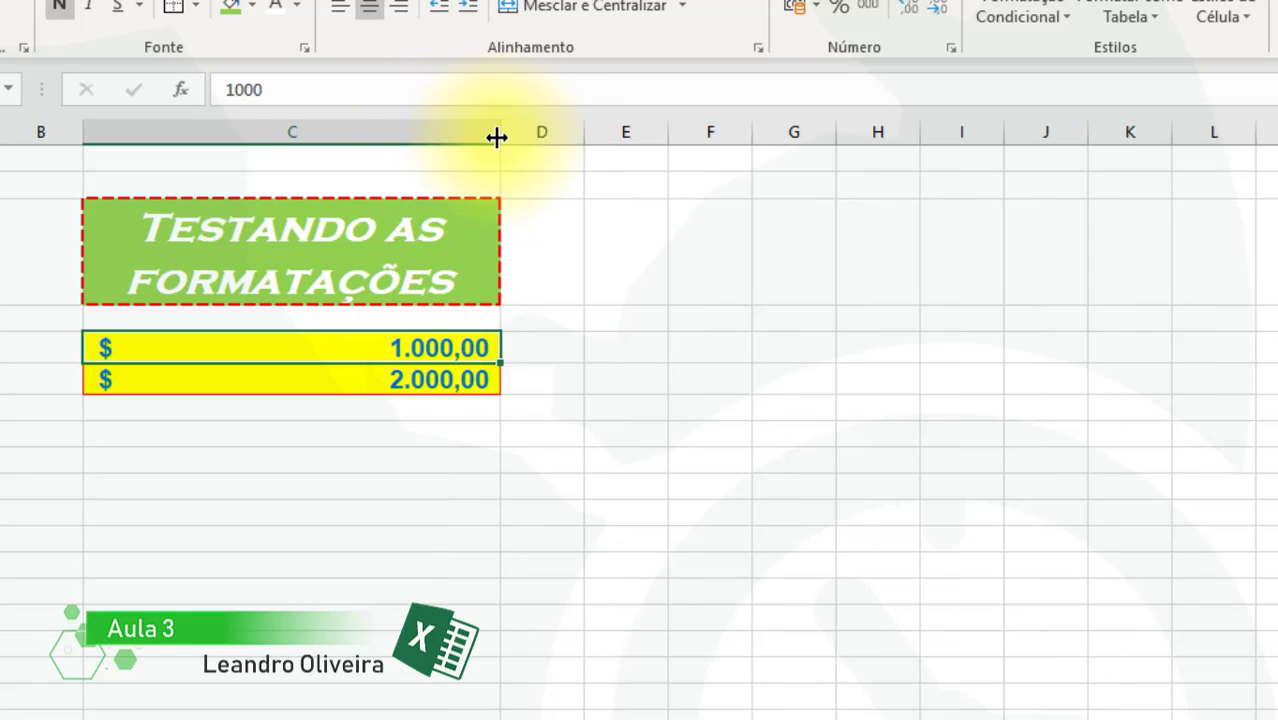
# Examine the Data, Hora, Porcentagem and Fração number format options for C5:C6, including the fraction type Máximo de dois dígitos (21/25)
pyautogui.moveTo(428, 345); pyautogui.dragTo(417, 371)
pyautogui.rightClick(417, 371)
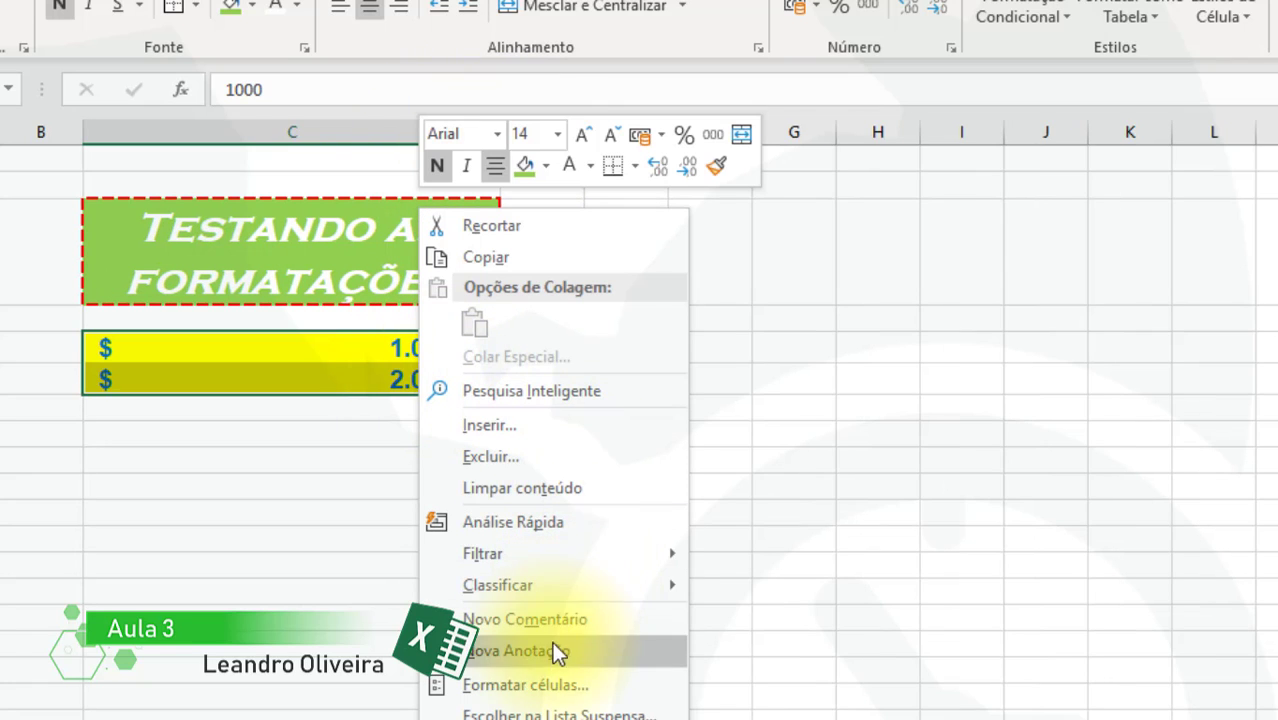
pyautogui.click(549, 684)
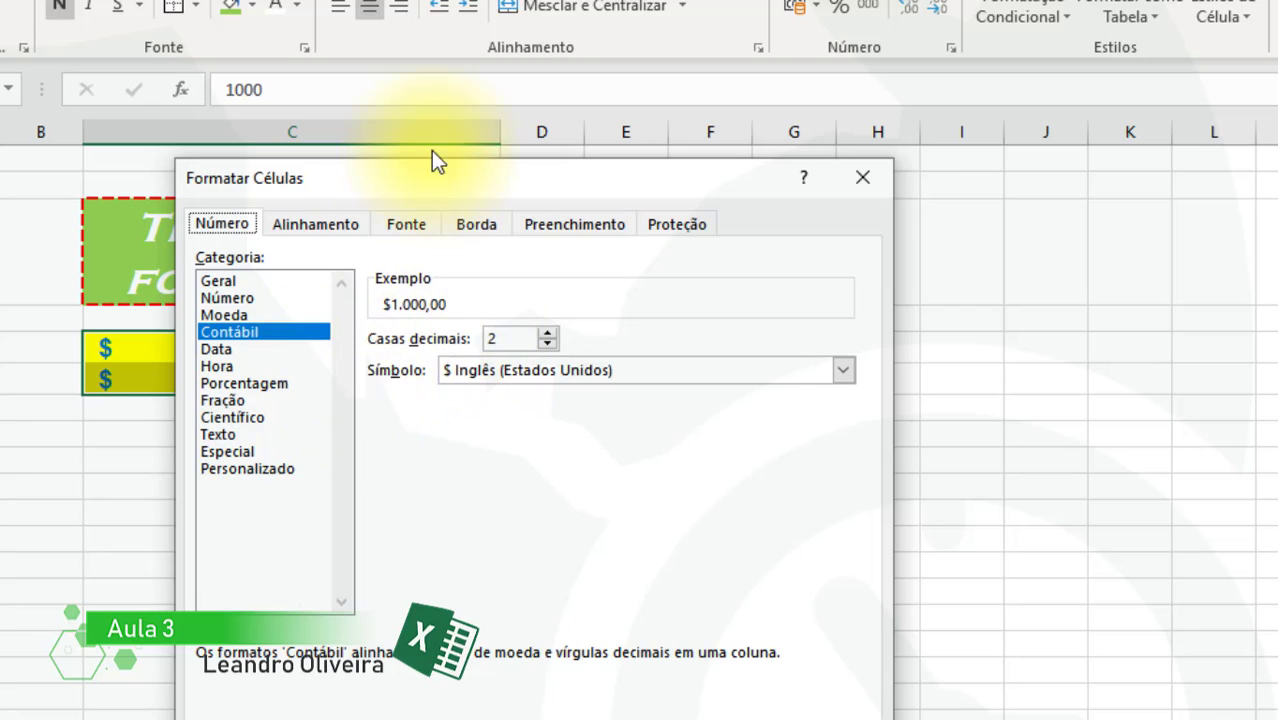
pyautogui.moveTo(434, 188); pyautogui.dragTo(705, 74)
pyautogui.click(495, 245)
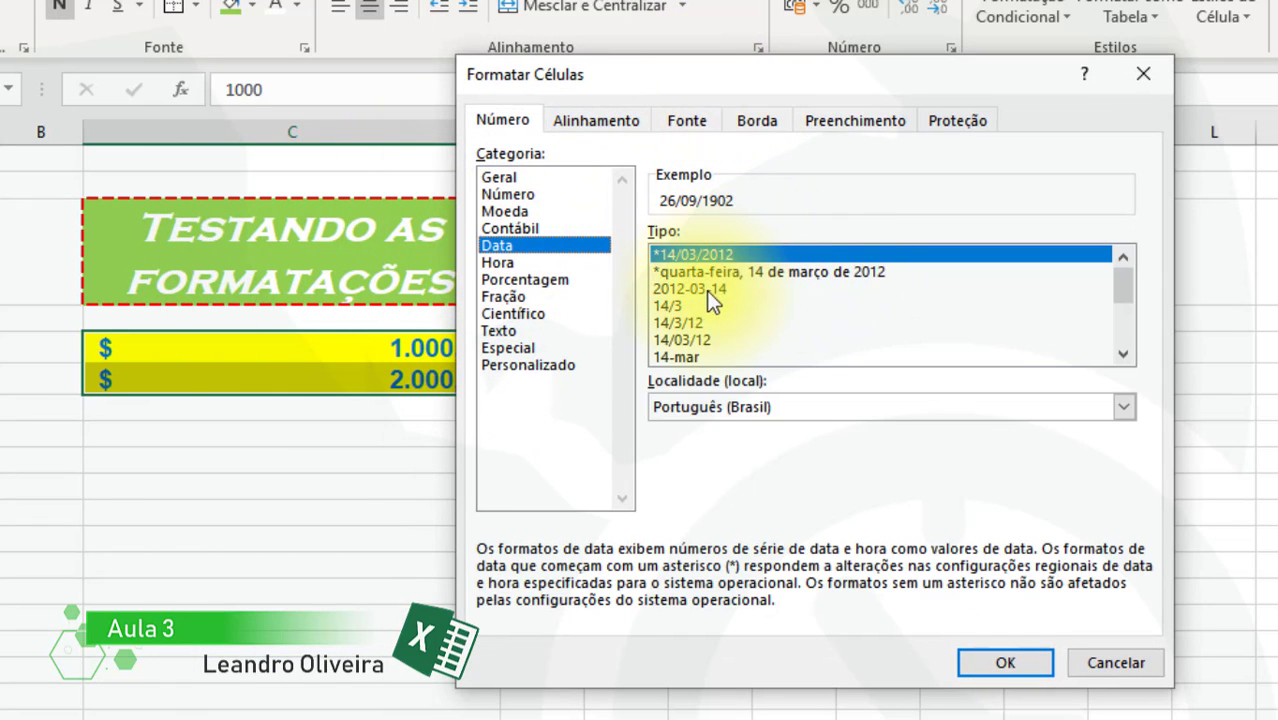
pyautogui.moveTo(812, 82); pyautogui.dragTo(878, 60)
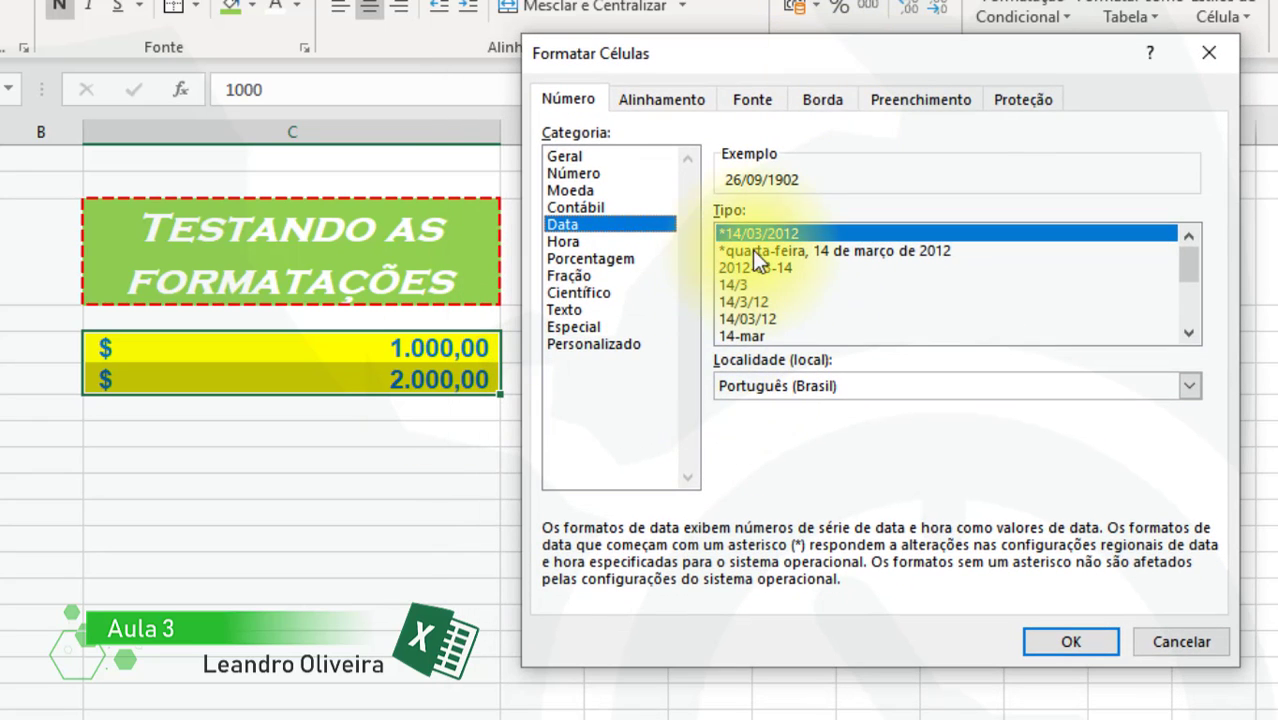
pyautogui.click(617, 240)
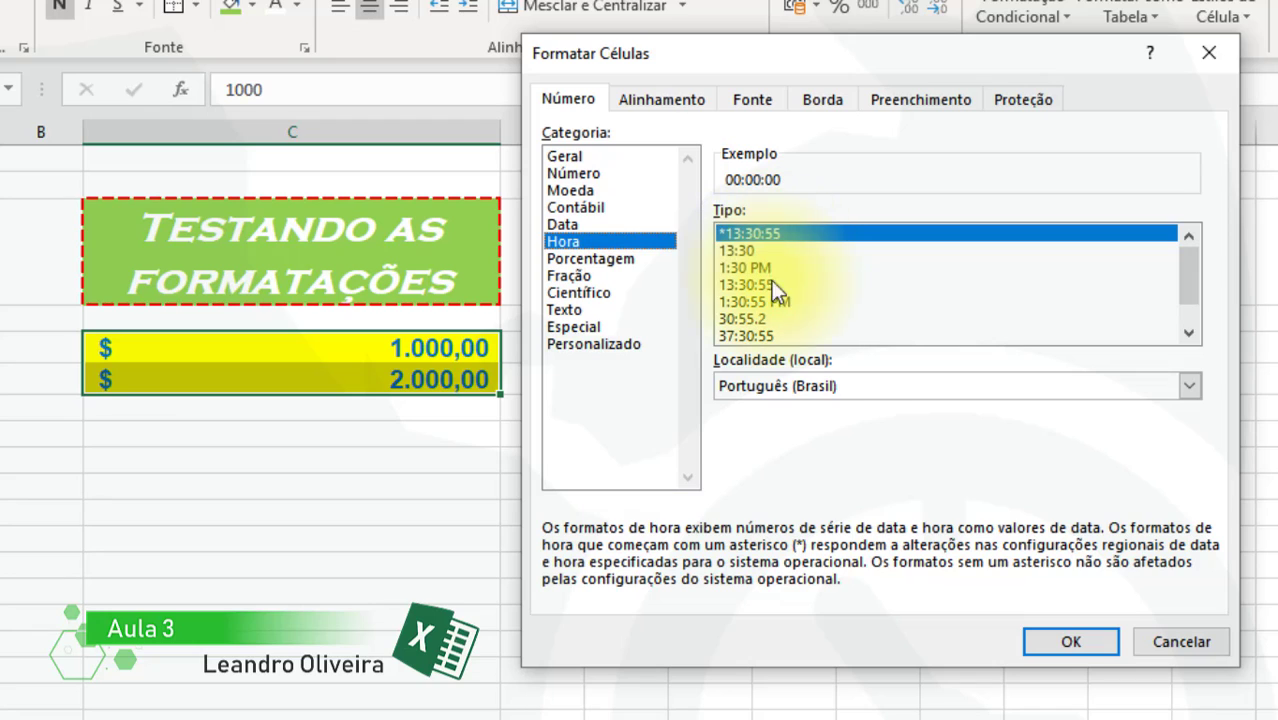
pyautogui.click(640, 259)
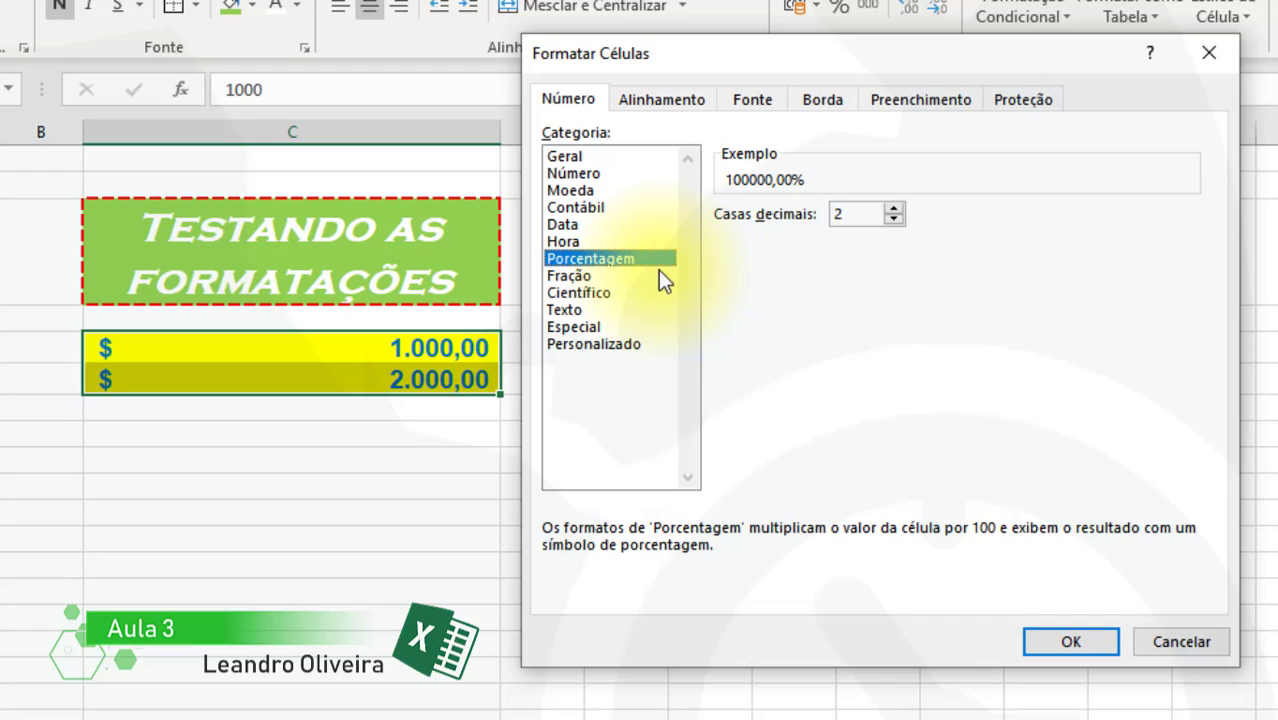
pyautogui.click(596, 278)
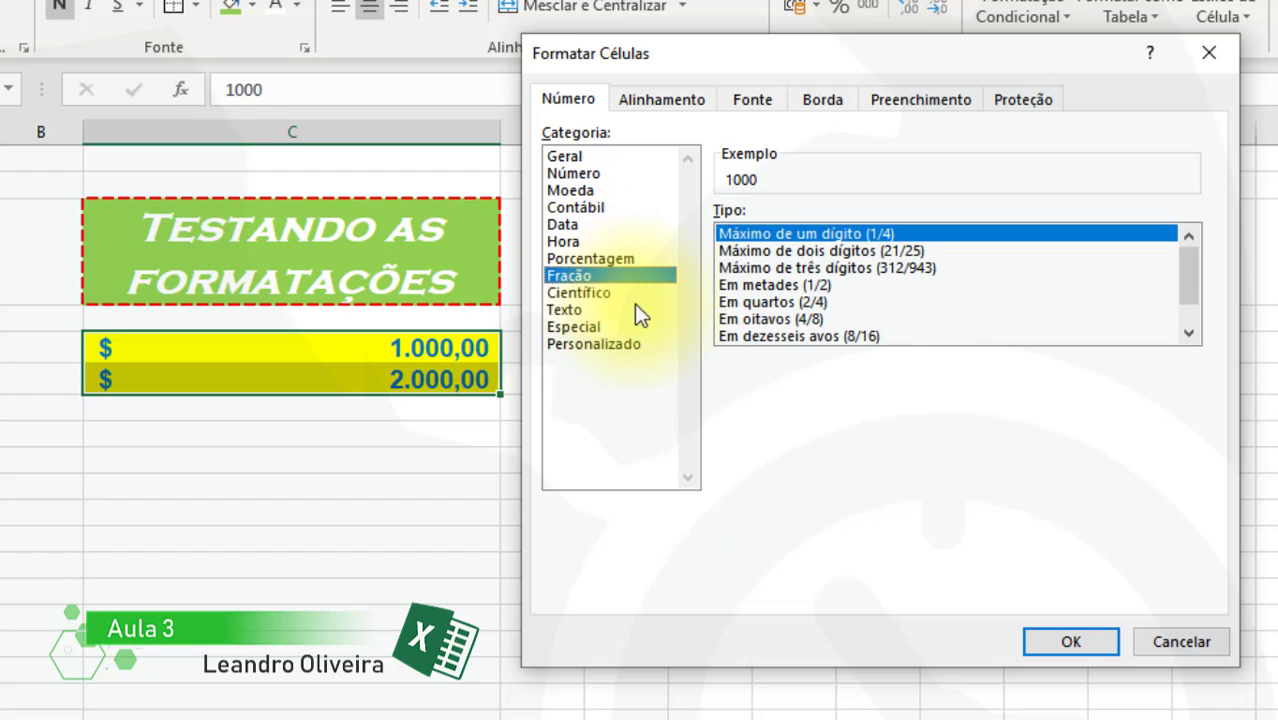
pyautogui.click(822, 250)
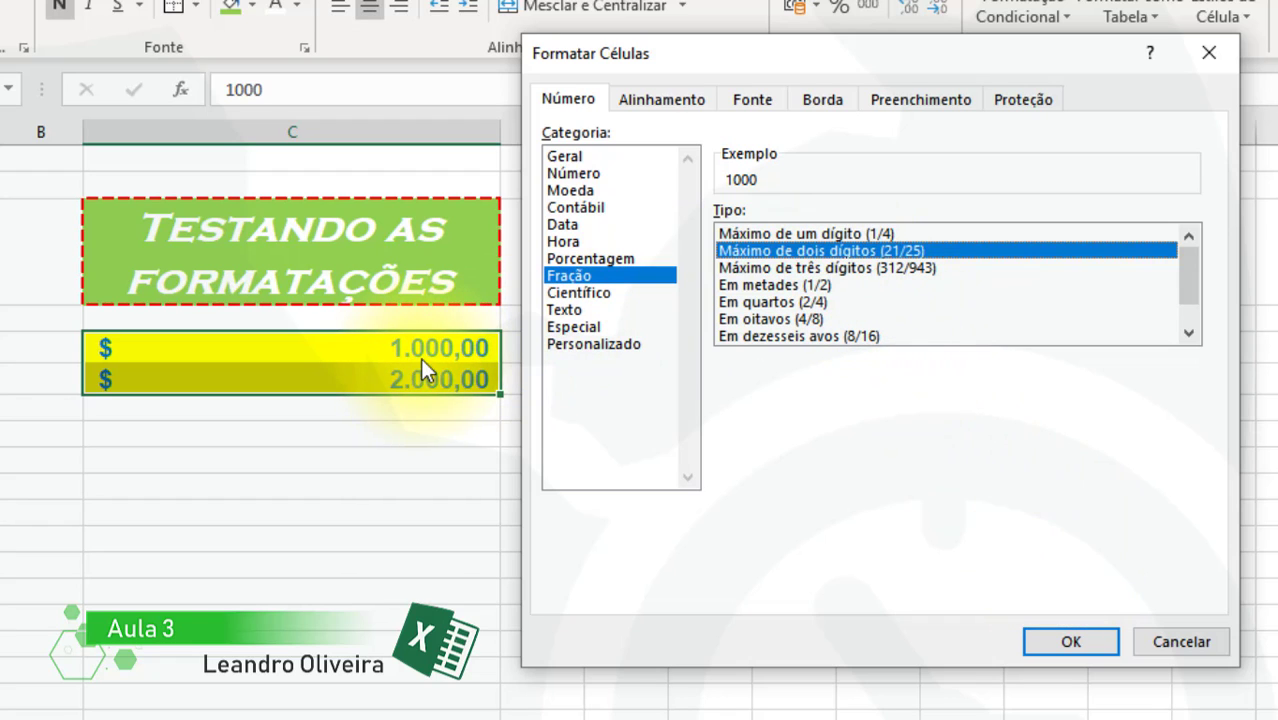
# Apply the Científico number format with 2 decimal places to C5:C6
pyautogui.click(605, 293)
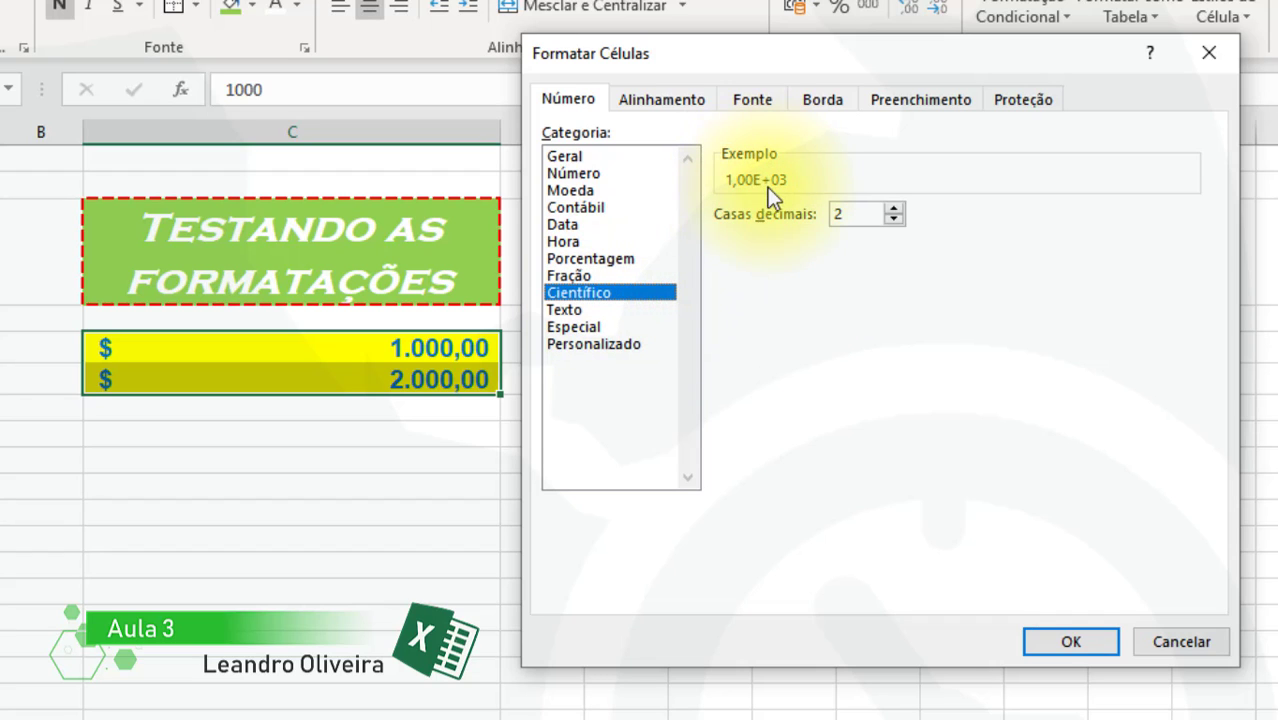
pyautogui.click(1068, 638)
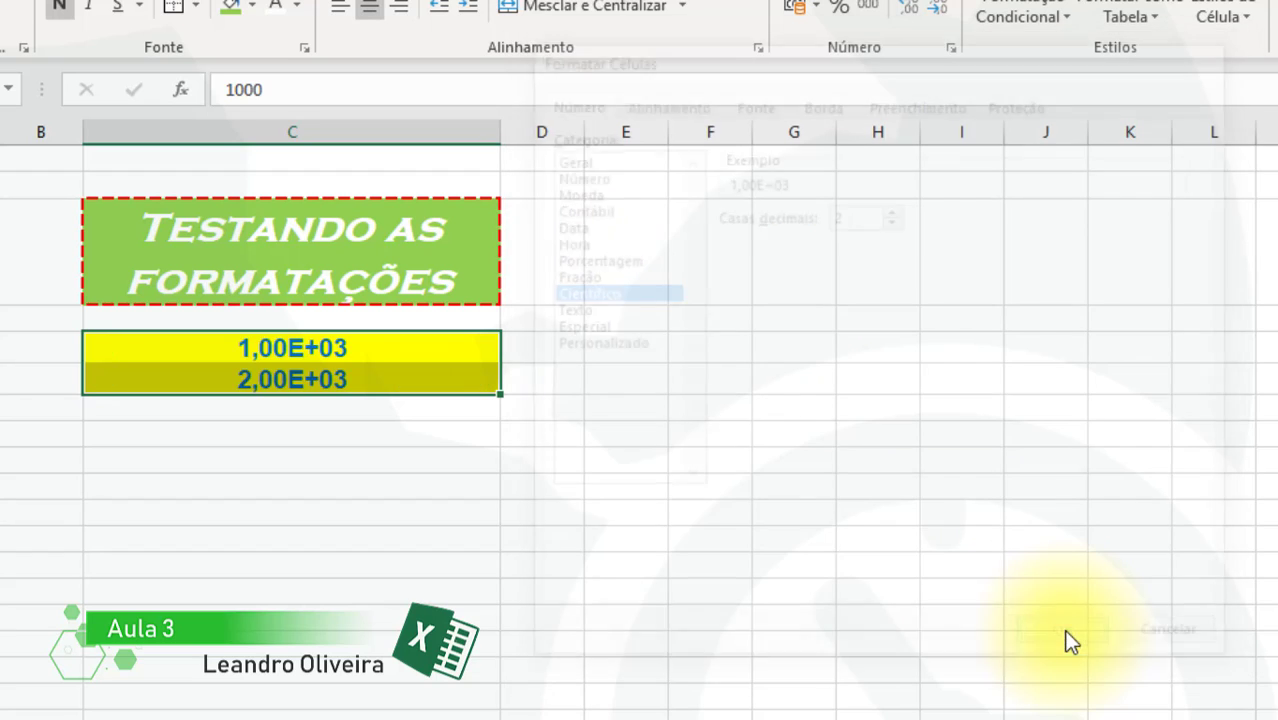
# Change the number format of C5:C6 to Texto and apply it
pyautogui.rightClick(392, 349)
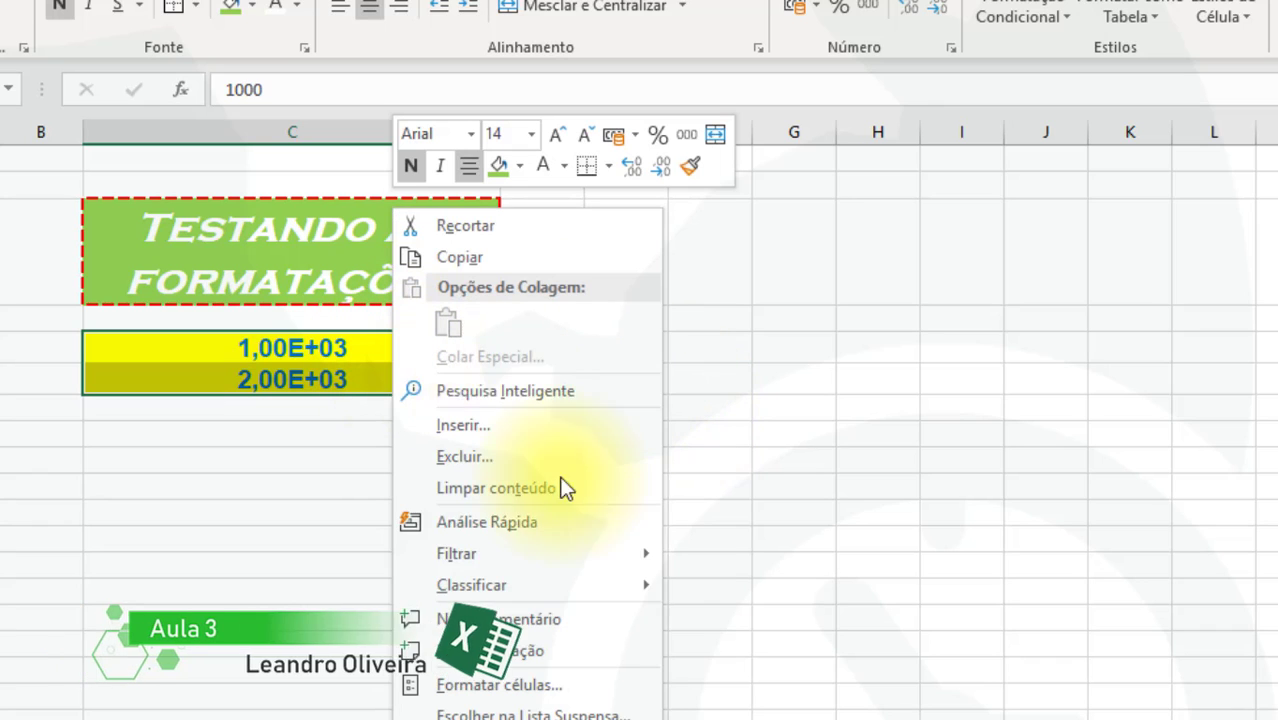
pyautogui.click(584, 687)
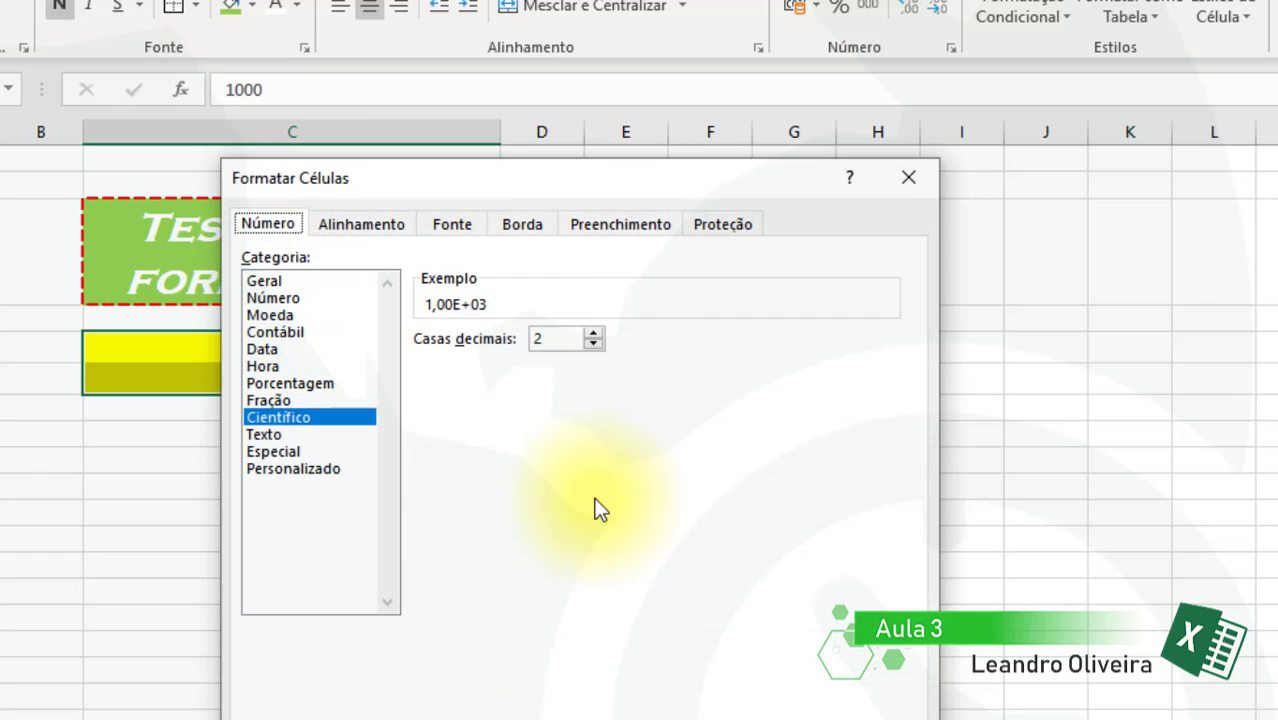
pyautogui.moveTo(594, 180); pyautogui.dragTo(1025, 19)
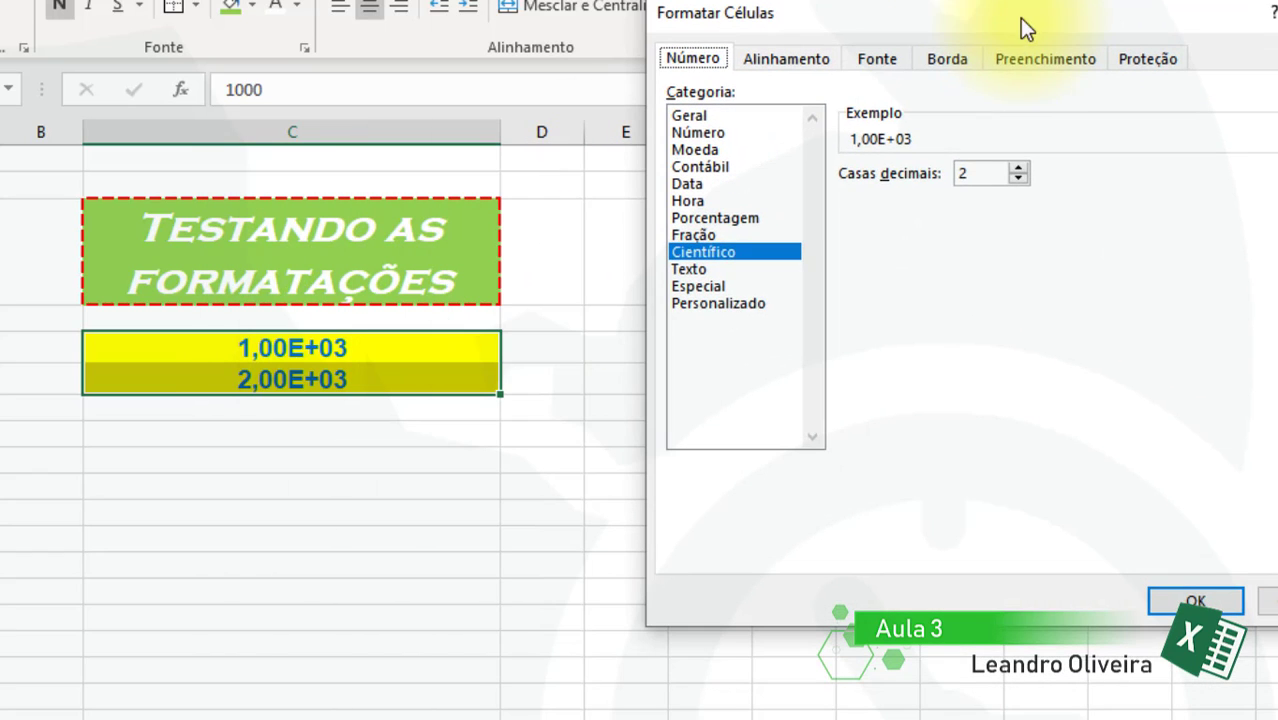
pyautogui.click(760, 270)
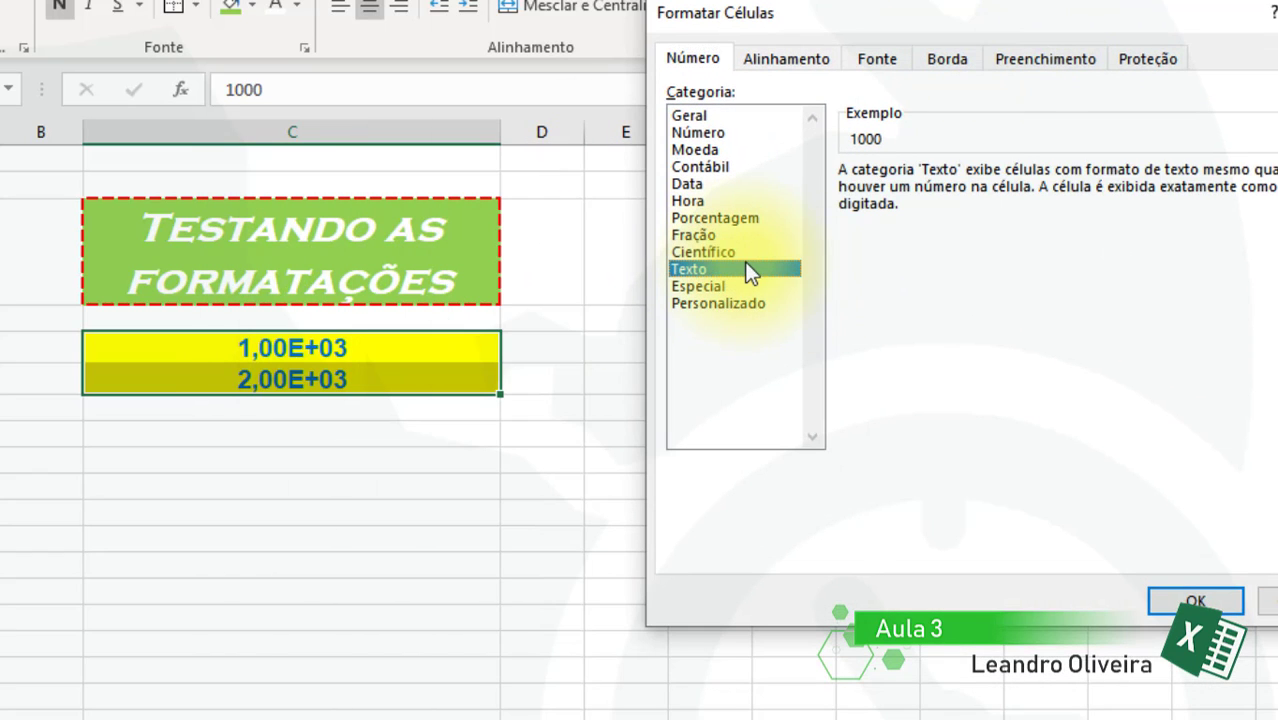
pyautogui.click(1188, 600)
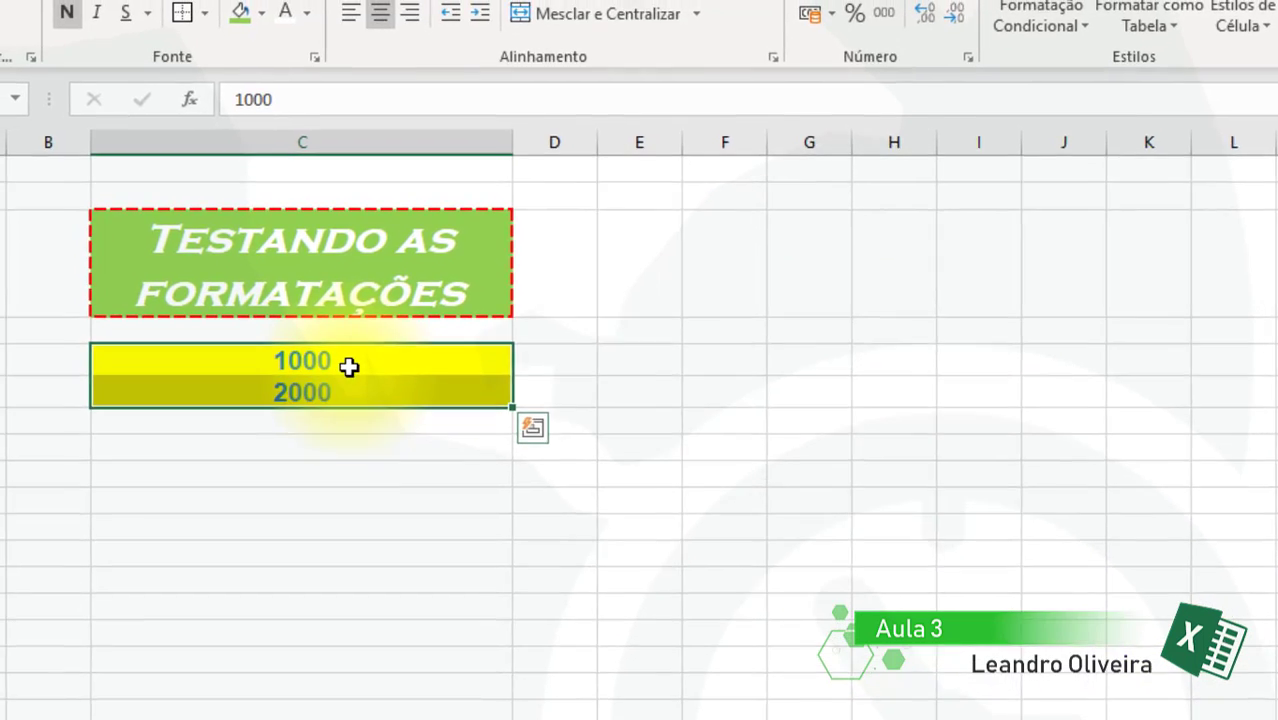
pyautogui.click(348, 350)
pyautogui.click(685, 425)
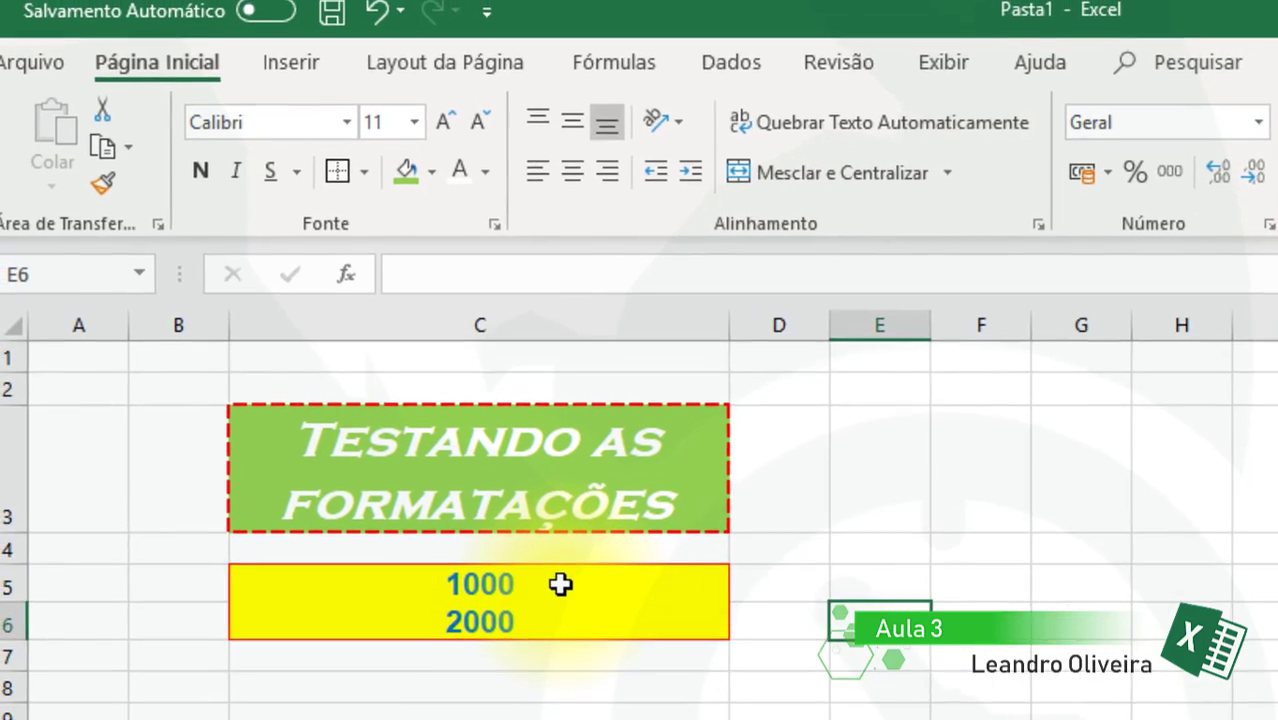
pyautogui.click(402, 398)
pyautogui.click(587, 636)
pyautogui.moveTo(589, 622); pyautogui.dragTo(593, 640)
pyautogui.rightClick(596, 641)
pyautogui.press('Escape')
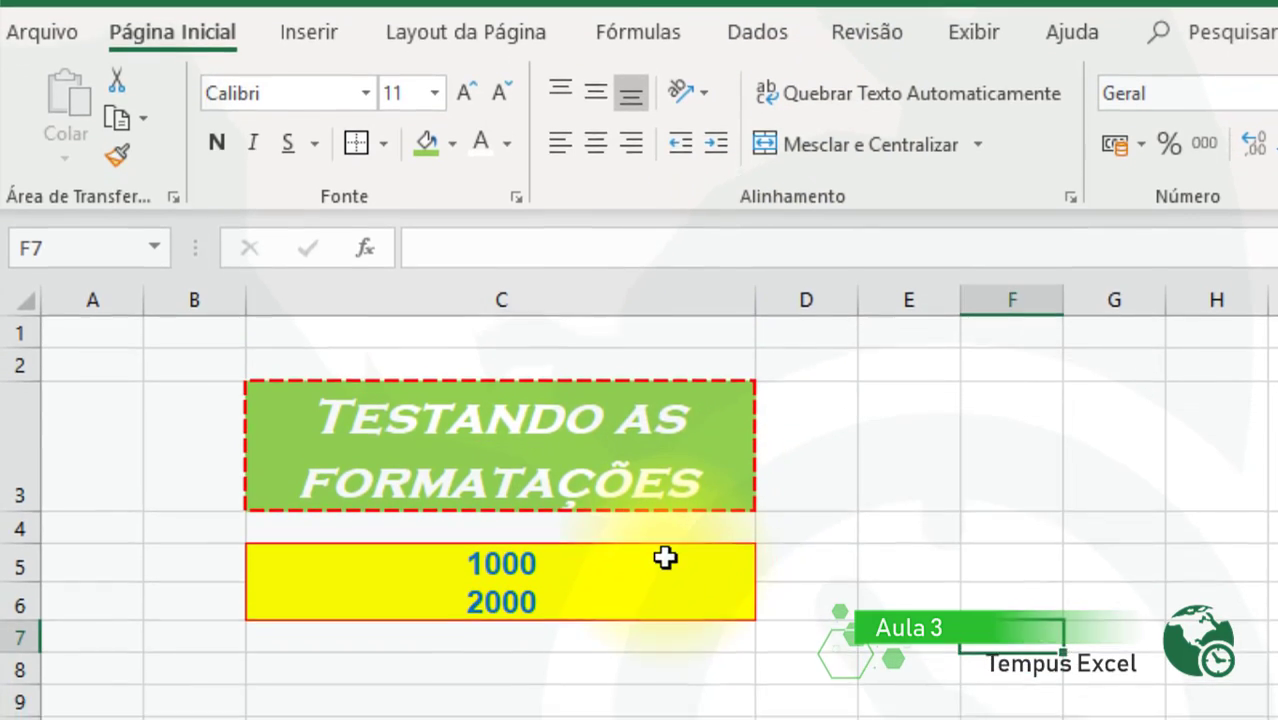
# Select cell C5 and bring up its commands for formatting the cell
pyautogui.click(664, 608)
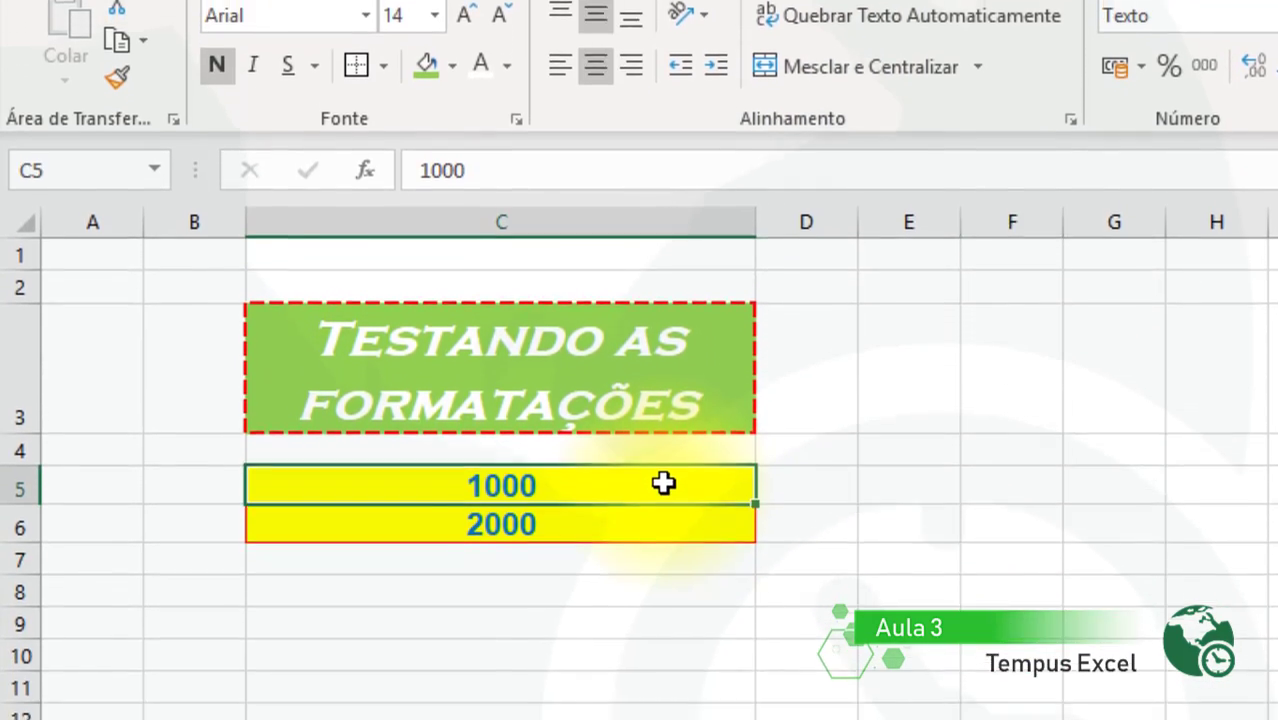
pyautogui.rightClick(664, 484)
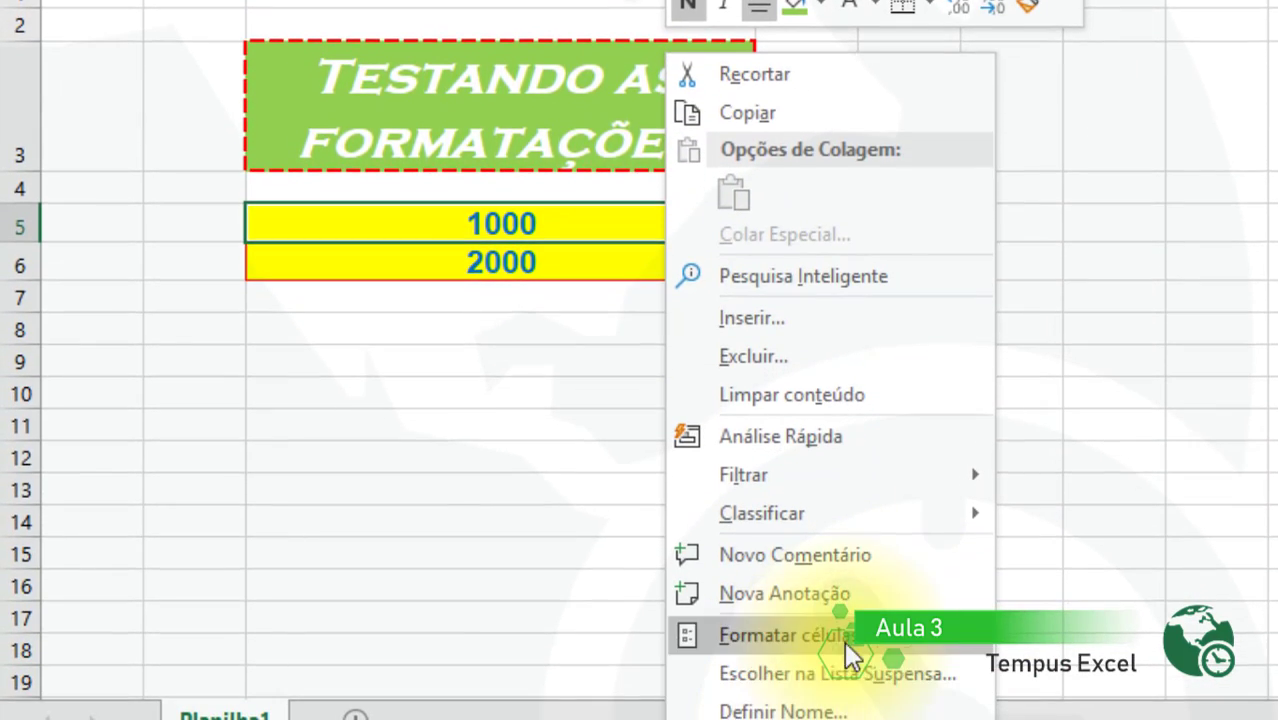